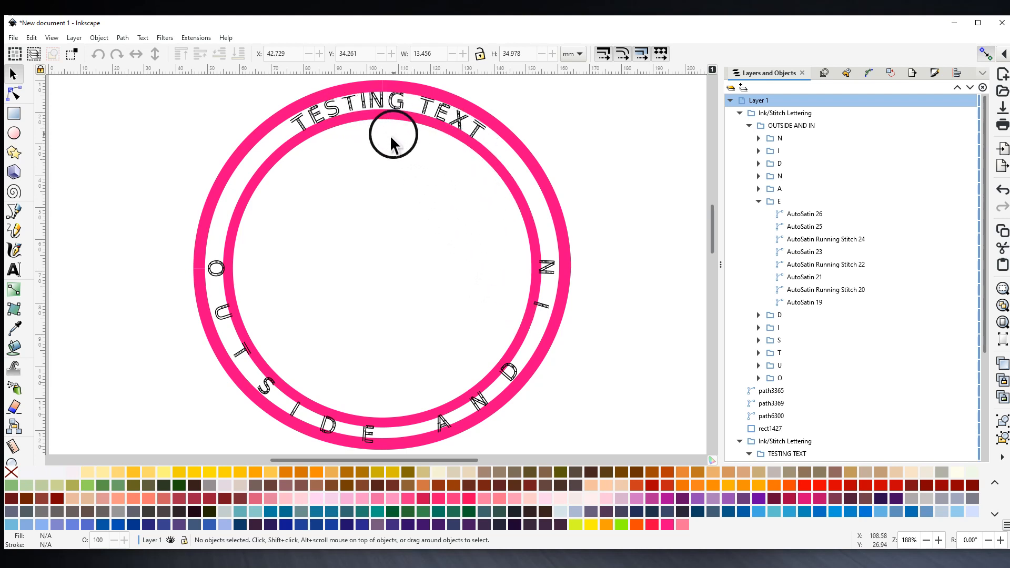
- Zoom out to 131% and rubber-band select the whole existing ring-and-lettering design
mouse_move(394, 153)
left_mouse_down()
mouse_move(383, 180)
mouse_move(390, 155)
left_mouse_up()
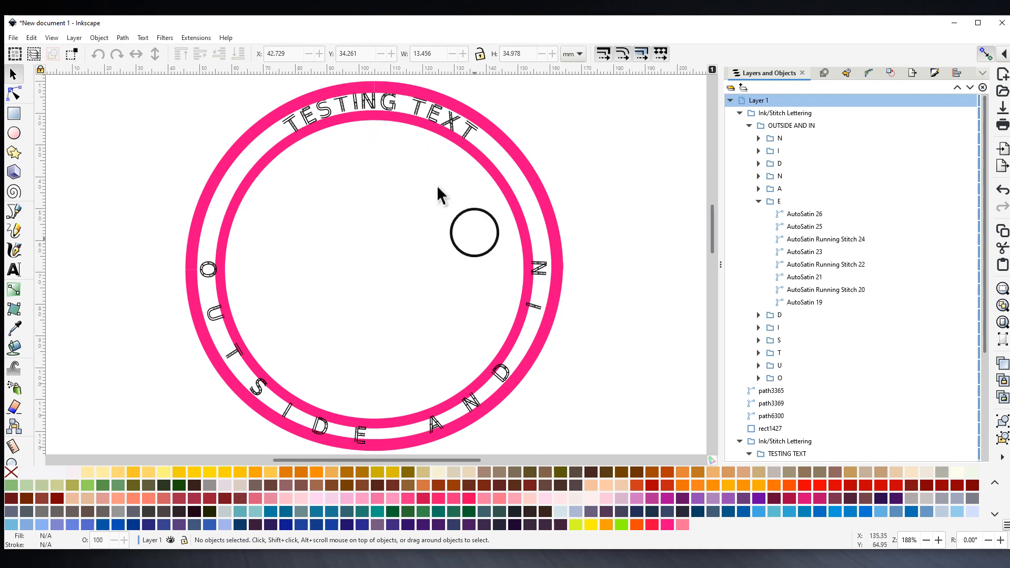
scroll(383, 214, "up", 1)
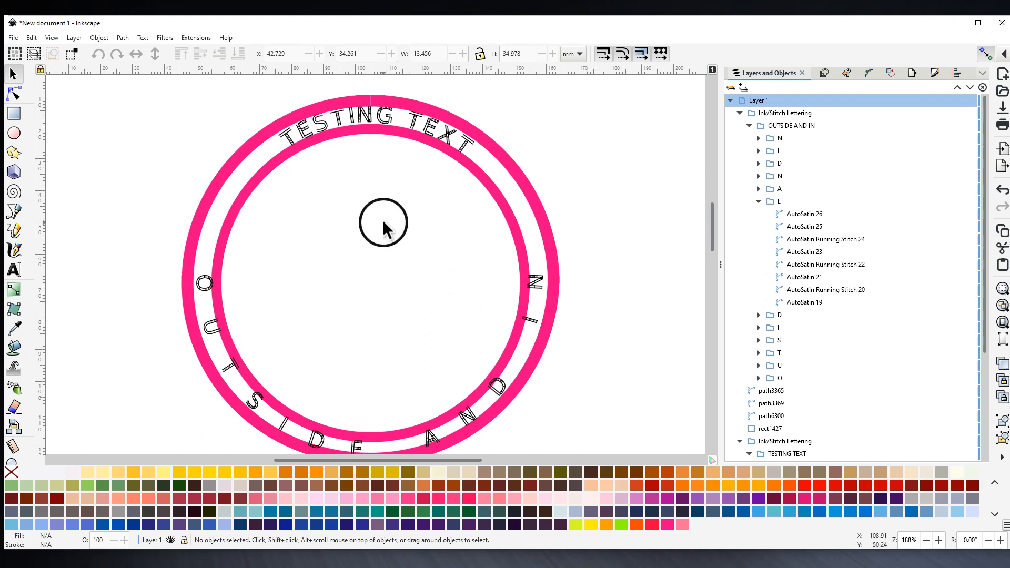
key("ctrl")
scroll(381, 223, "down", 1)
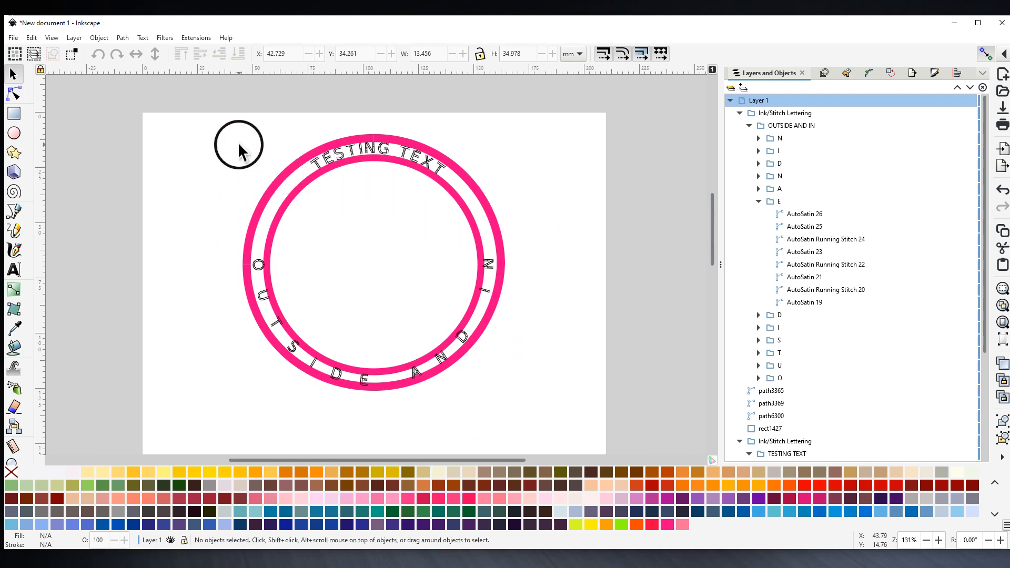
left_click_drag(208, 132, 531, 414)
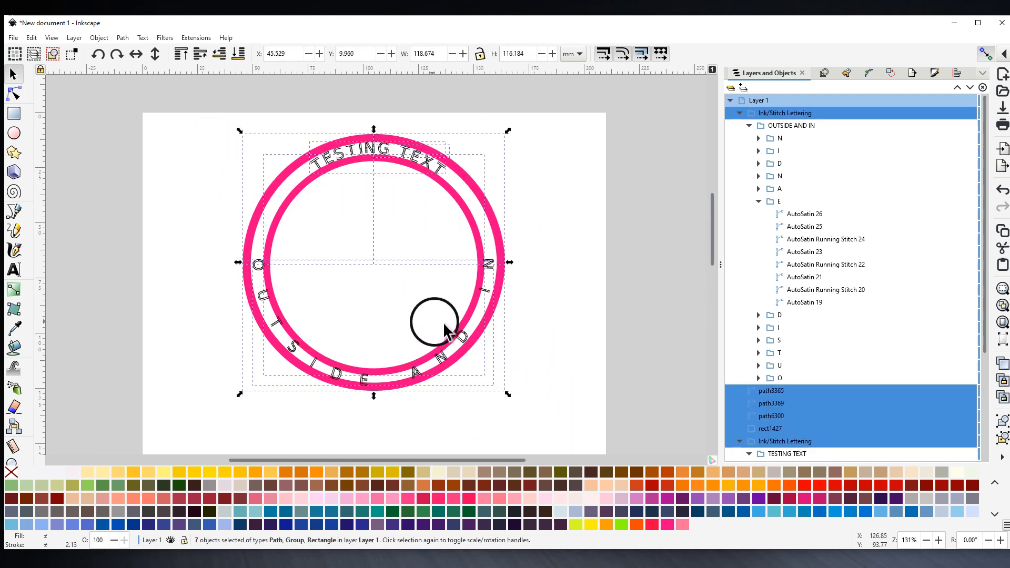
- Delete the old rings and lettering, then make the empty Layer 1 active
right_click(456, 336)
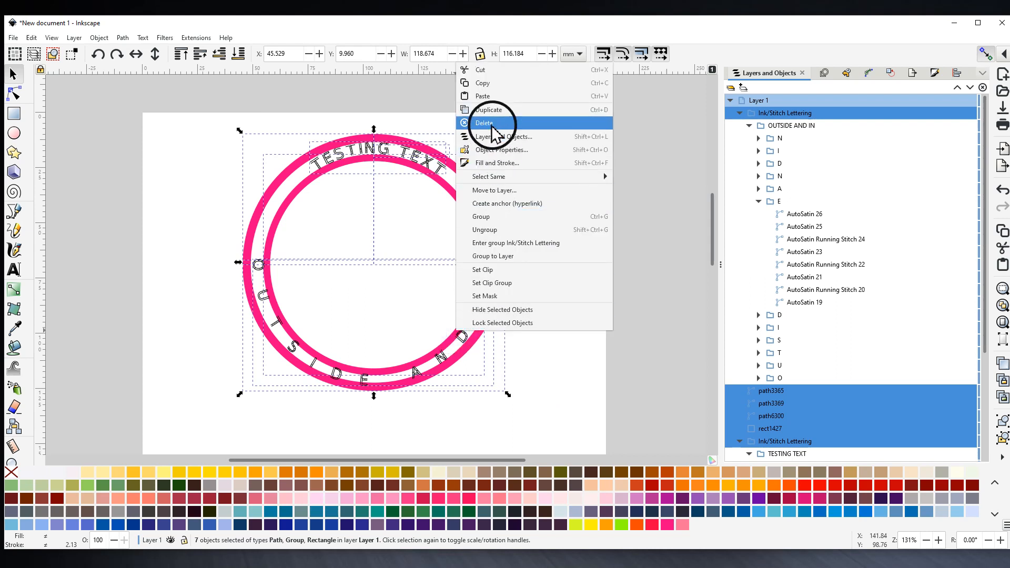
left_click(492, 123)
left_click(749, 104)
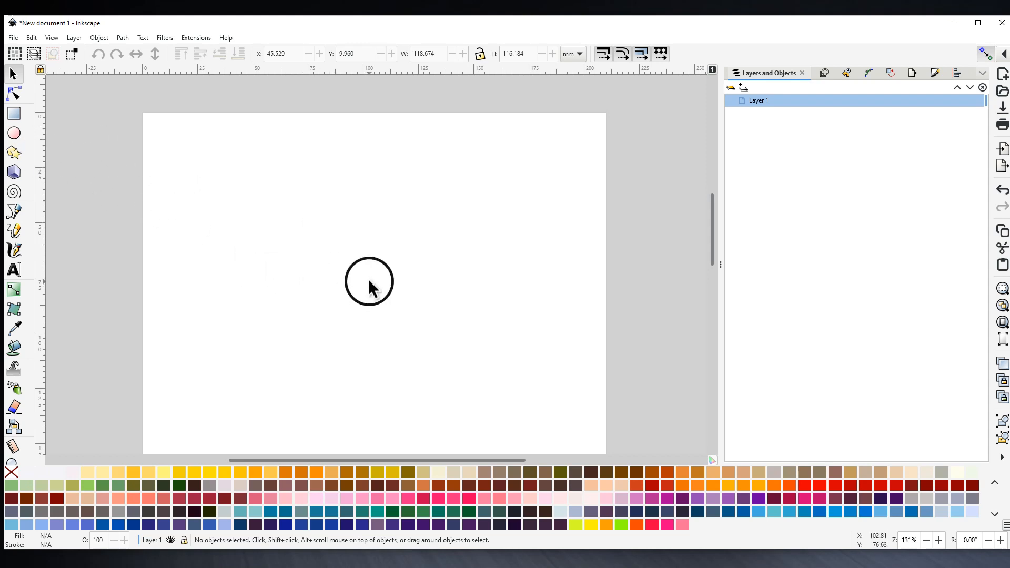
- Draw an unfilled pink-outlined circle near the page centre with the Ellipse tool
left_click(15, 133)
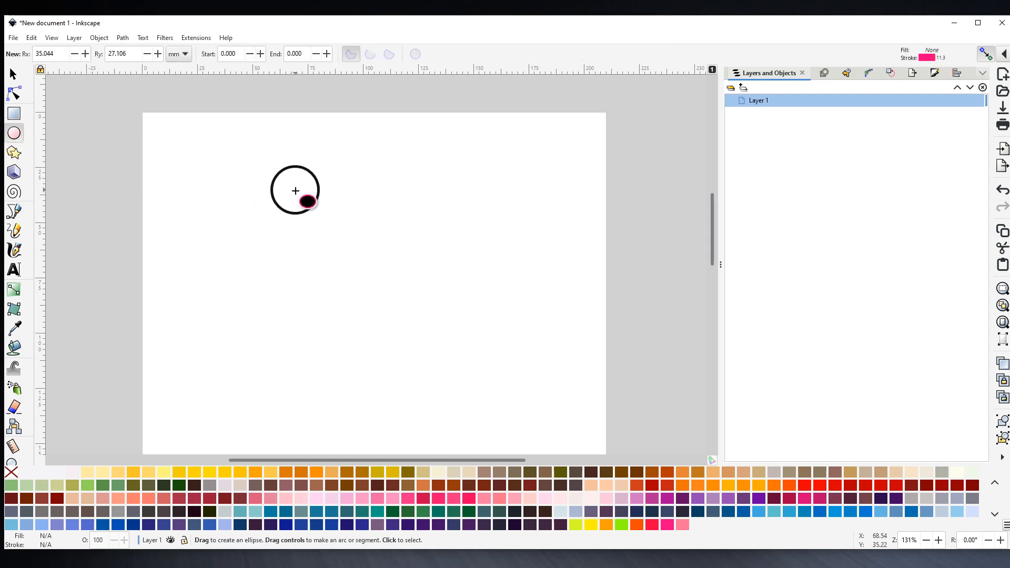
left_click_drag(307, 192, 457, 330)
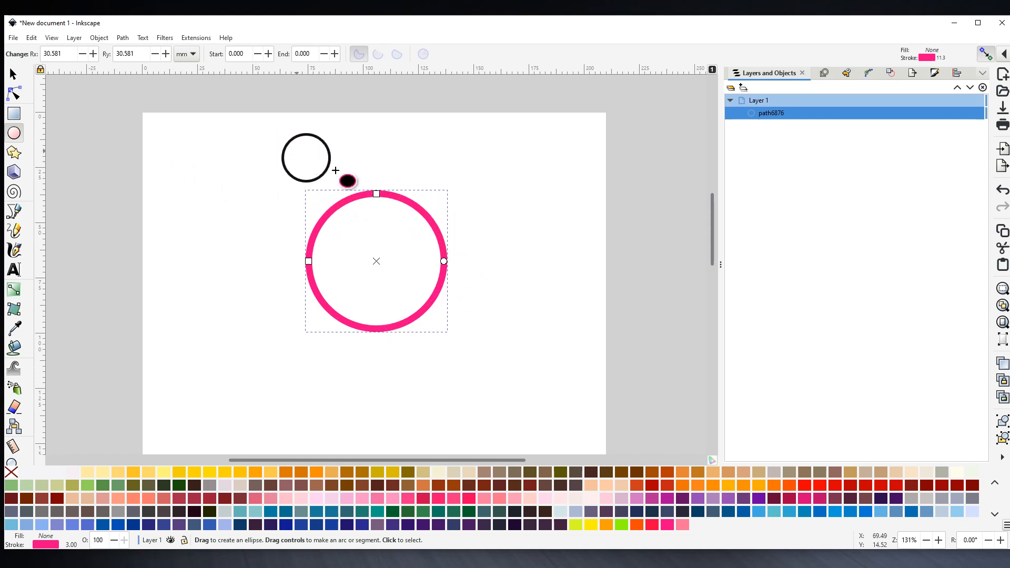
- Duplicate the pink circle
right_click(340, 206)
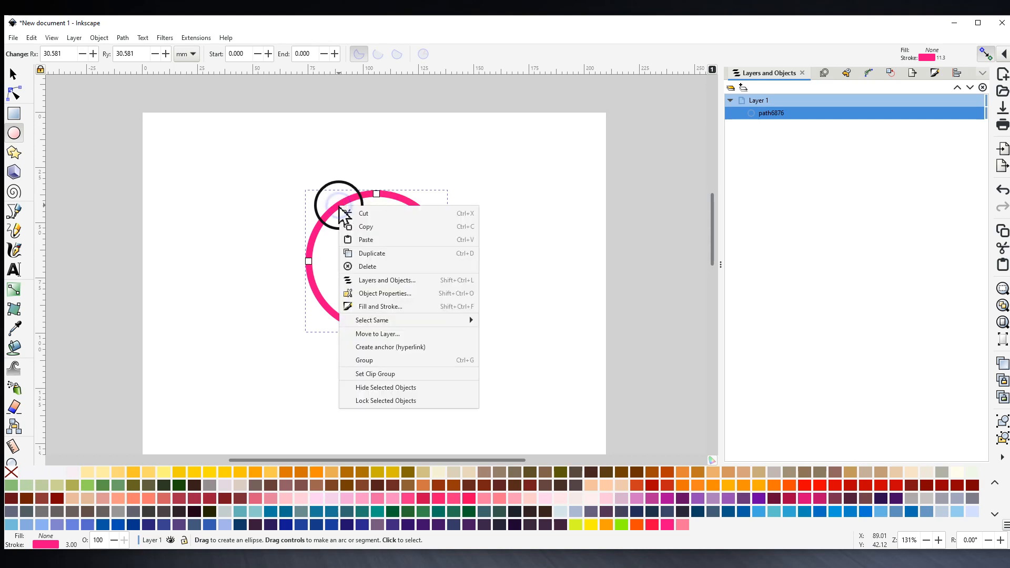
left_click(371, 254)
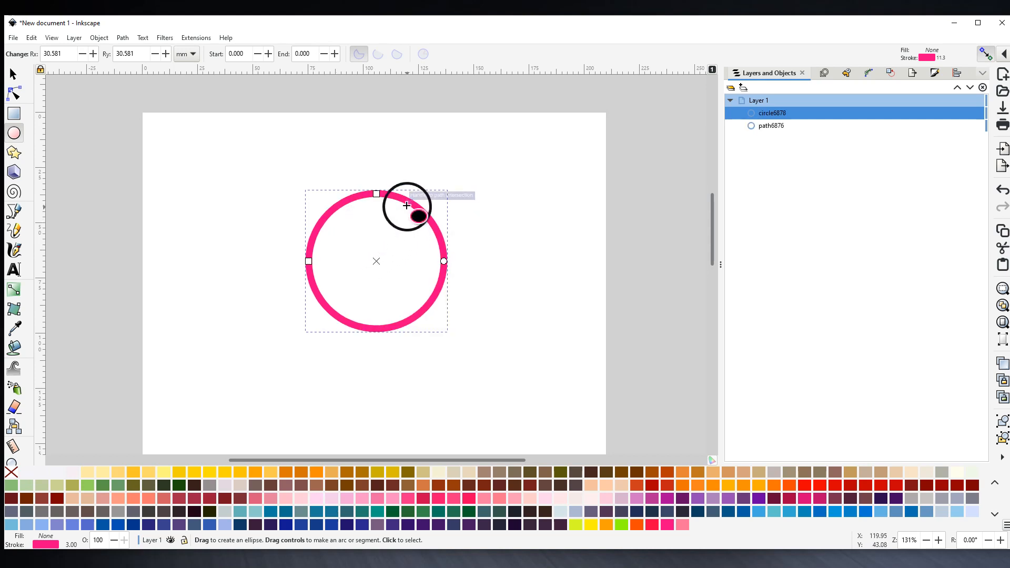
left_click(14, 74)
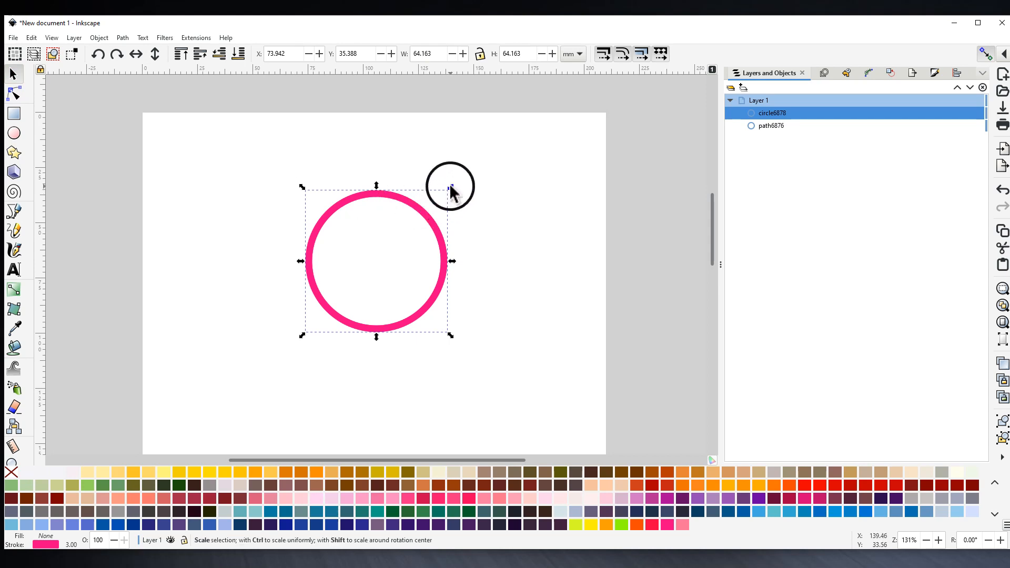
- Scale the copy proportionally, with snapping off, to about 79.4 mm around the original; select both circles
left_click(451, 188, "shift")
left_click_drag(453, 186, 474, 175)
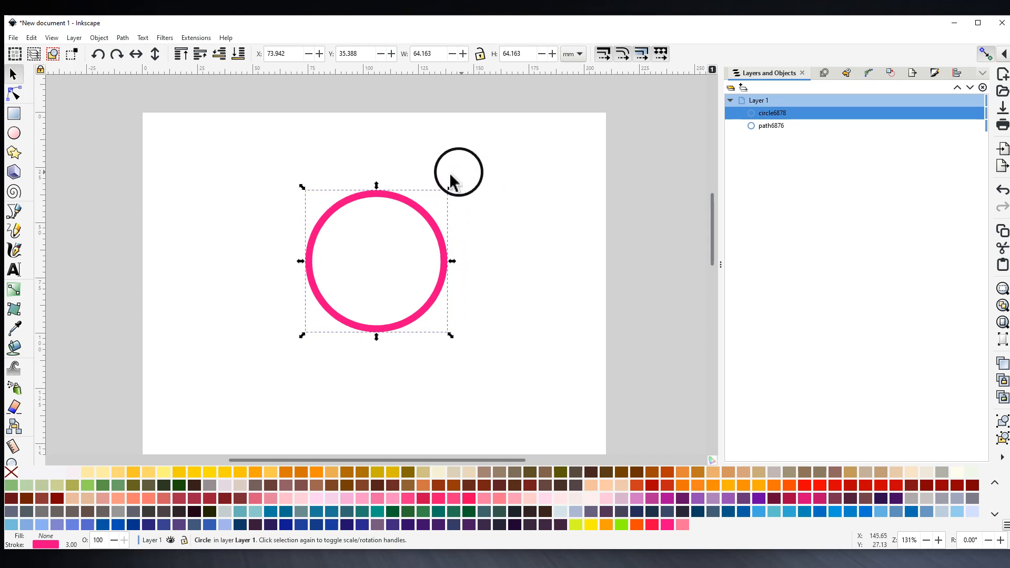
left_click(480, 54)
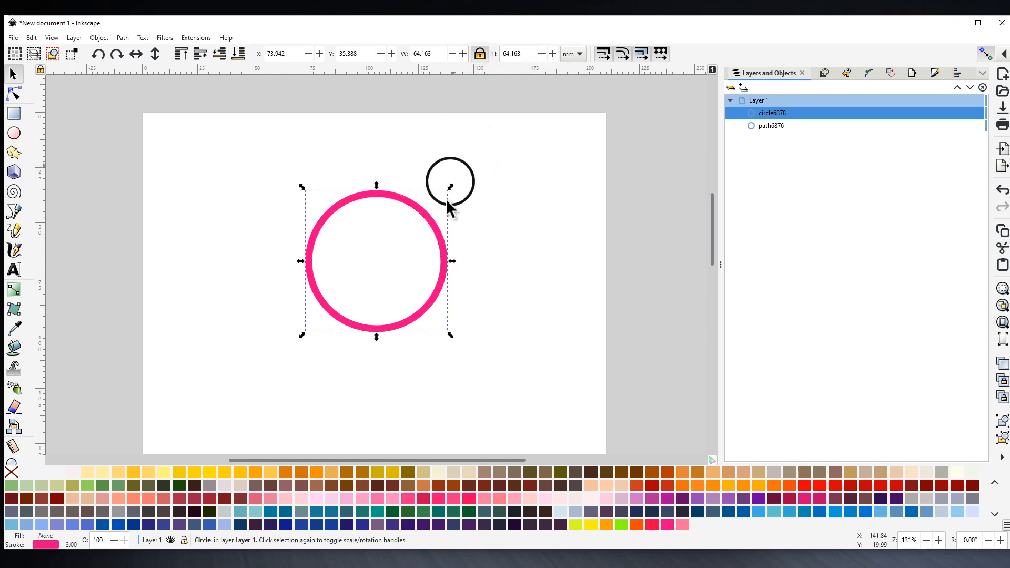
left_click_drag(451, 189, 480, 176)
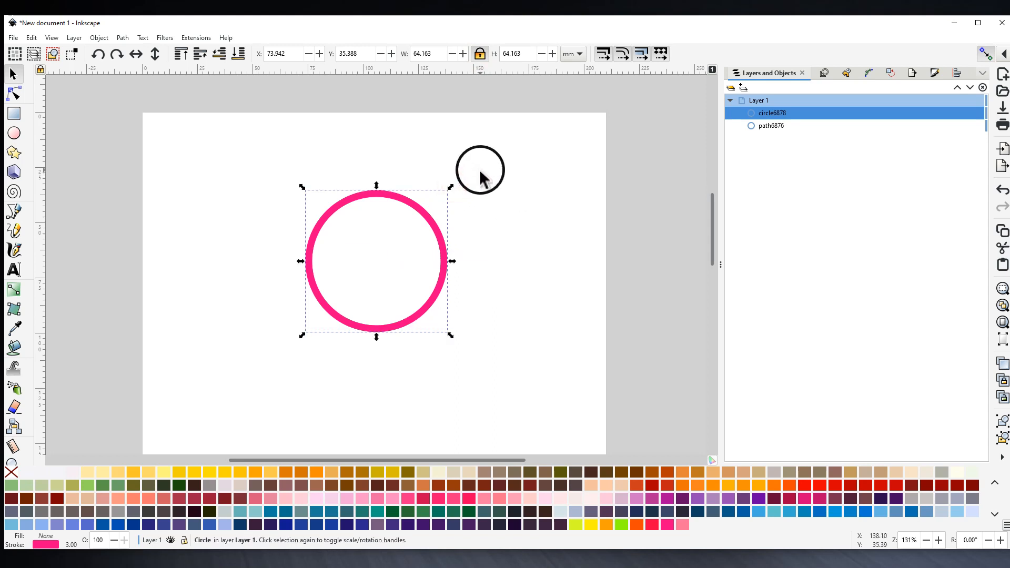
left_click(986, 54)
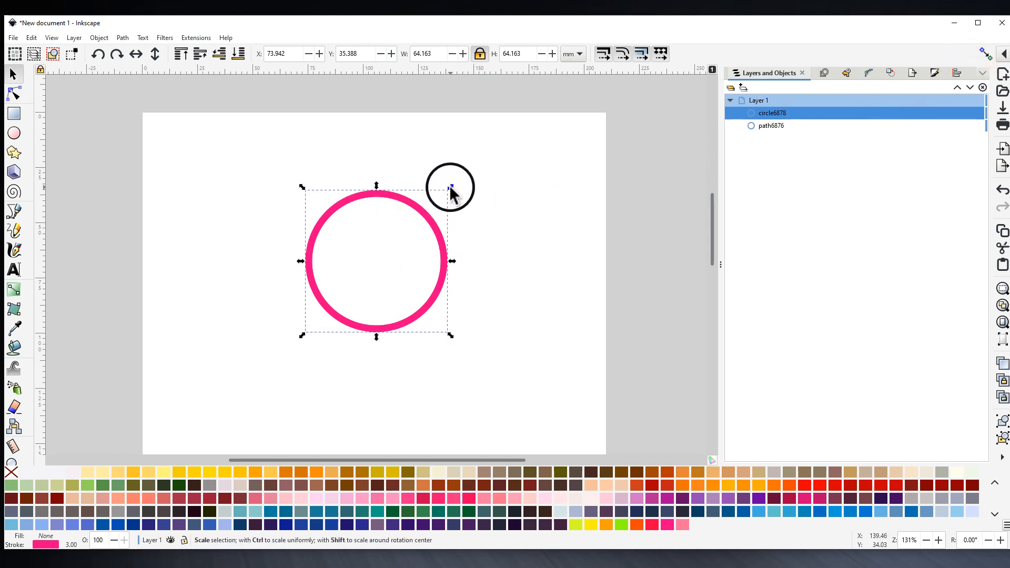
left_click_drag(448, 188, 467, 178)
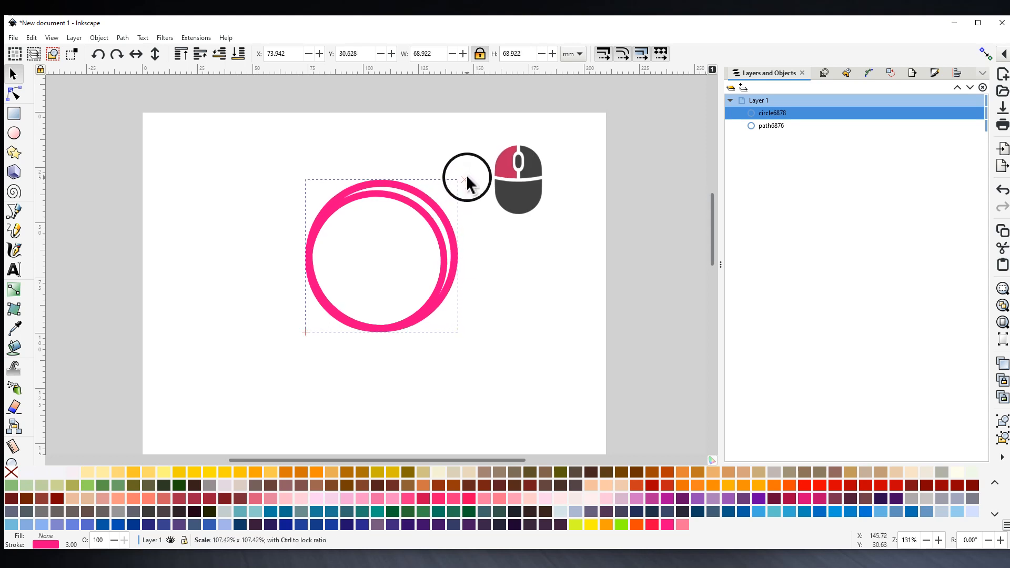
left_click_drag(472, 179, 485, 172)
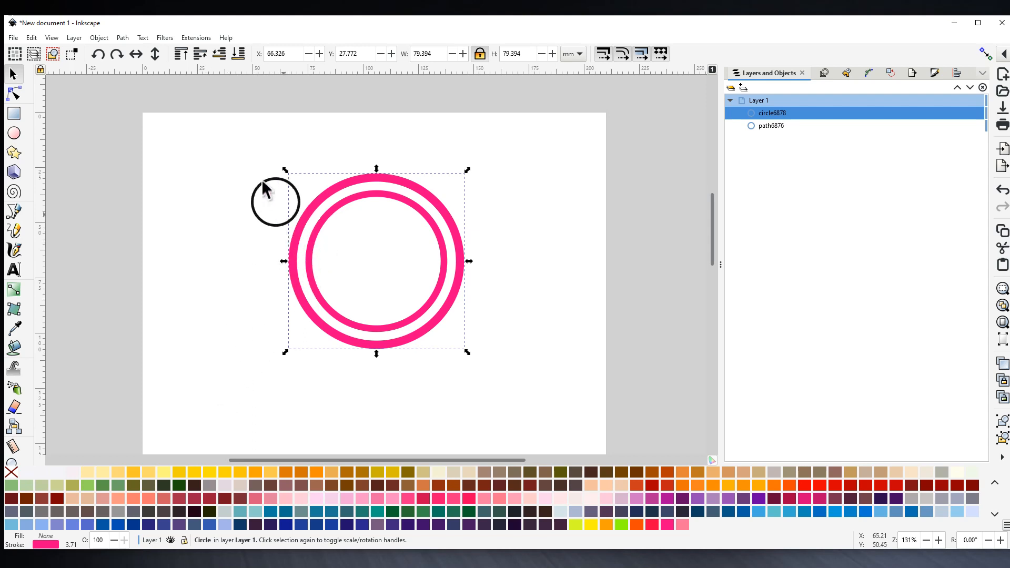
left_click(227, 188)
left_click_drag(272, 150, 476, 387)
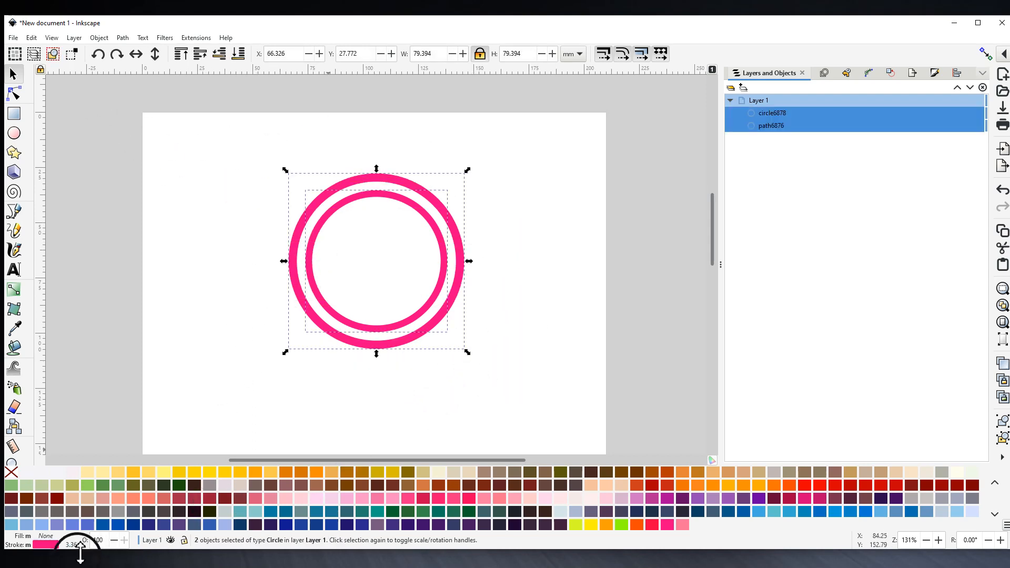
- Set both circles' stroke width to 1.5, then deselect them
right_click(73, 546)
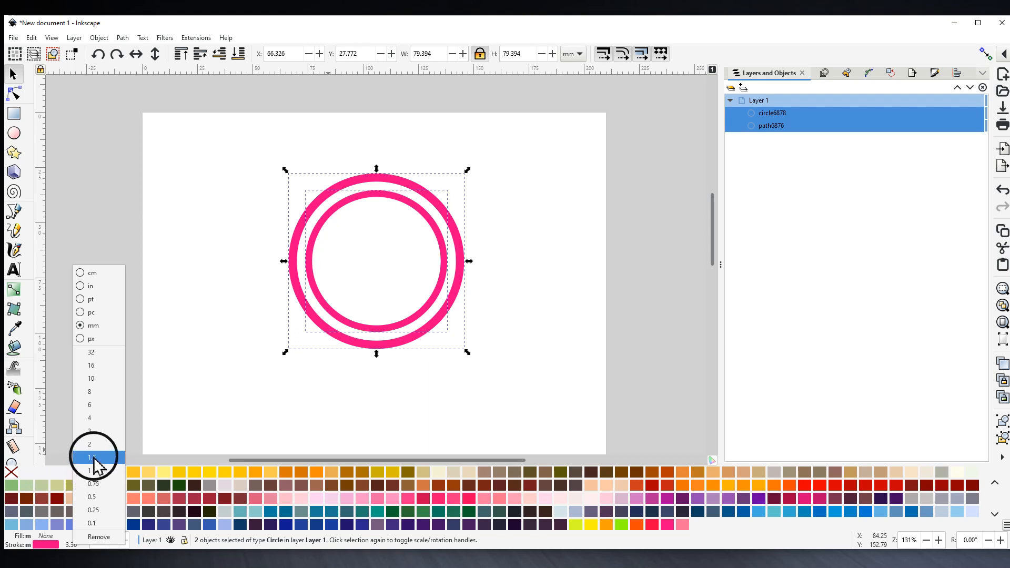
left_click(94, 458)
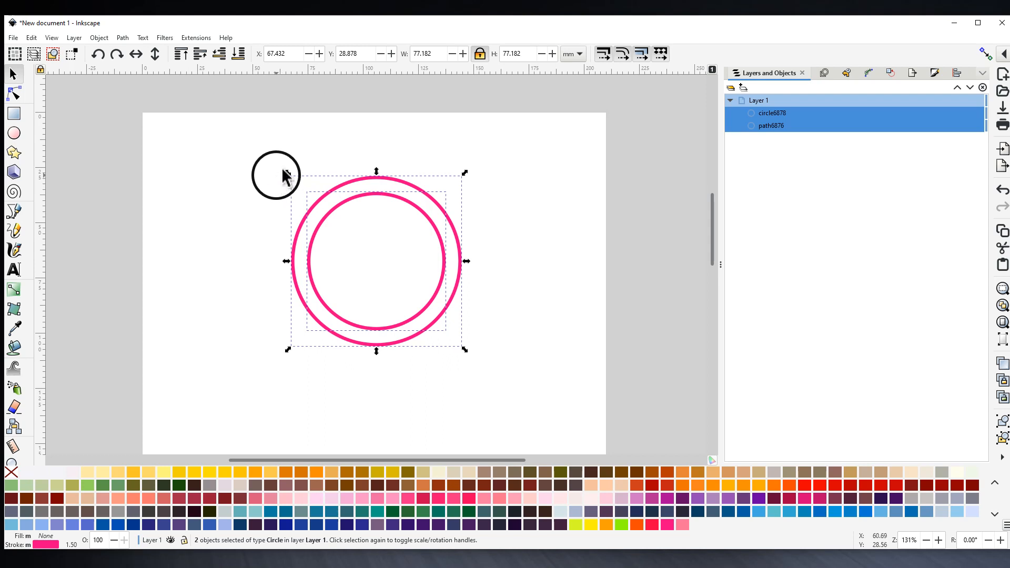
left_click(261, 156)
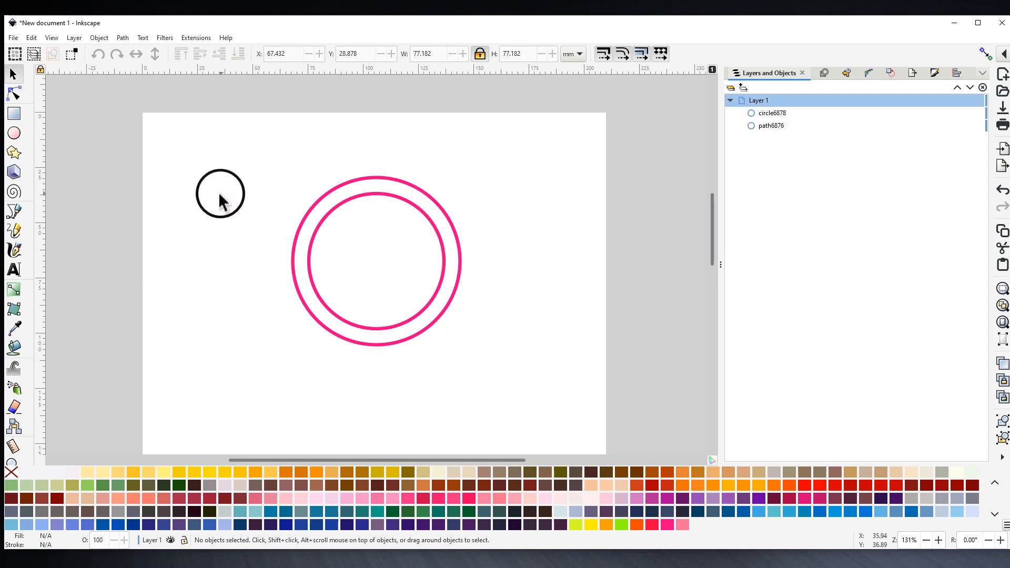
- Create Ink/Stitch lettering reading 'TESTING' in the Ink/Stitch Small font and apply it
left_click(192, 38)
mouse_move(208, 198)
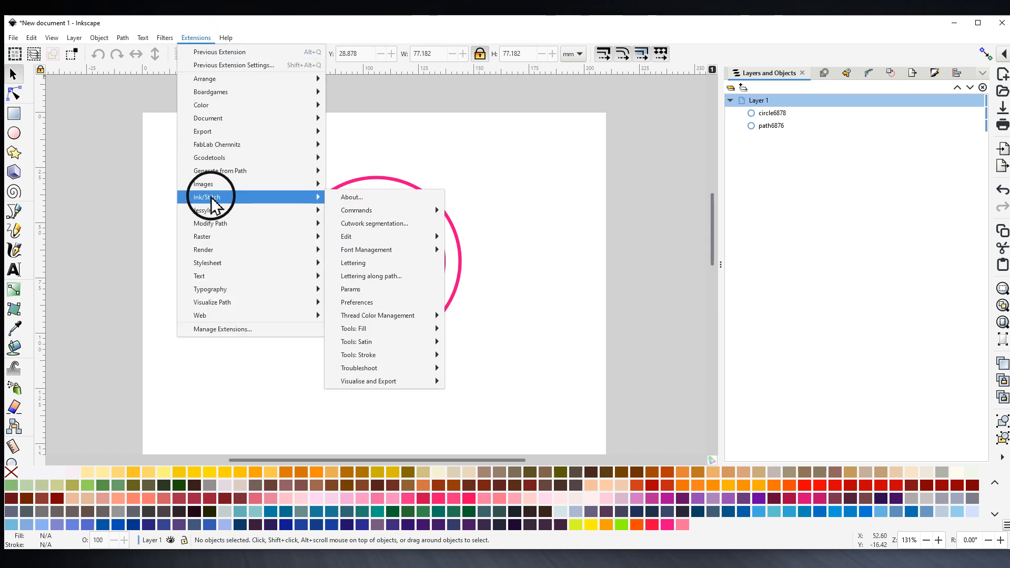
left_click(363, 265)
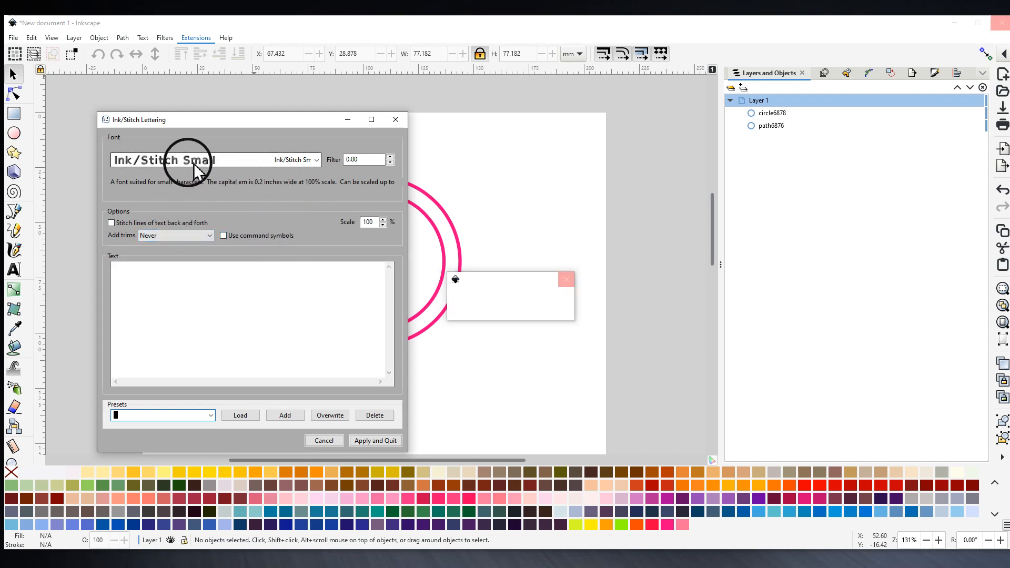
left_click(147, 275)
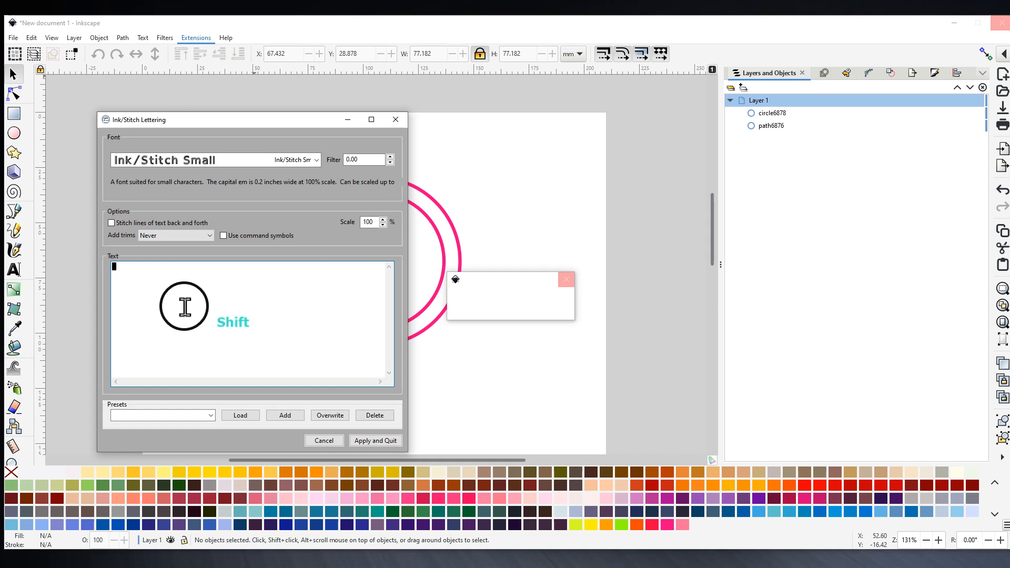
type("TEST")
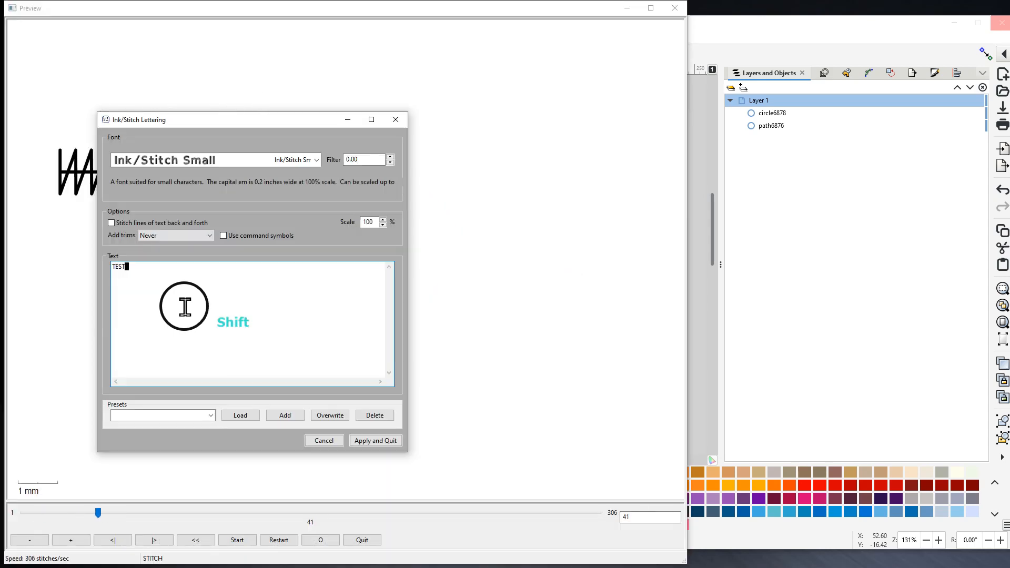
type("ING")
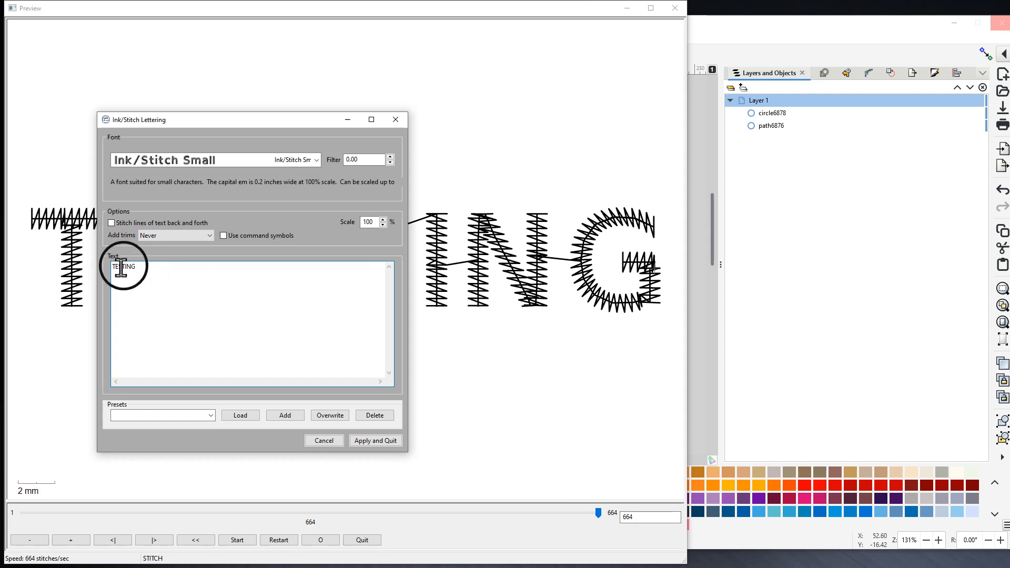
left_click(382, 442)
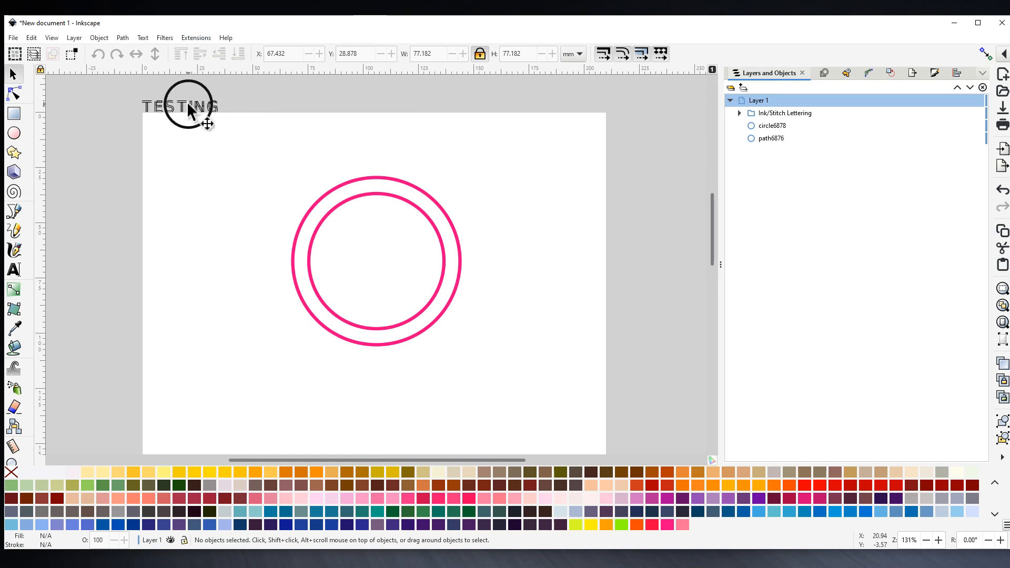
- Move the TESTING lettering onto the page and add a pink-outlined copy above it
left_click_drag(196, 107, 210, 227)
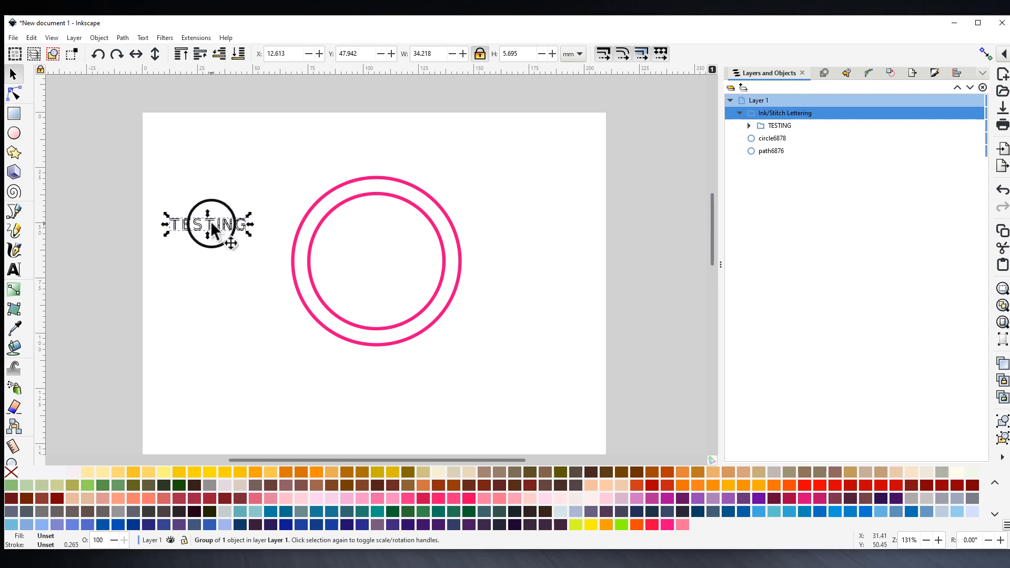
right_click(211, 232)
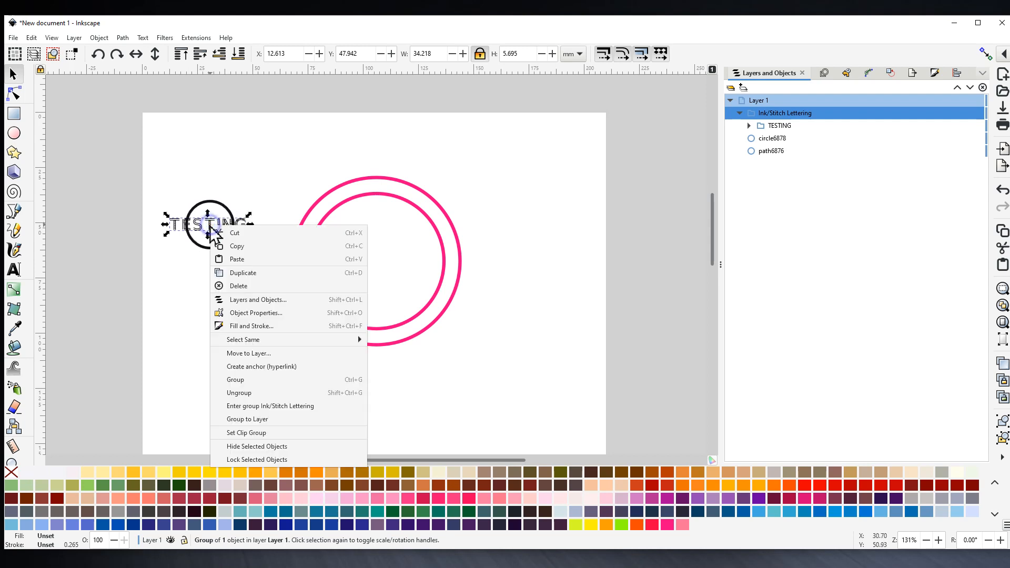
left_click(226, 260)
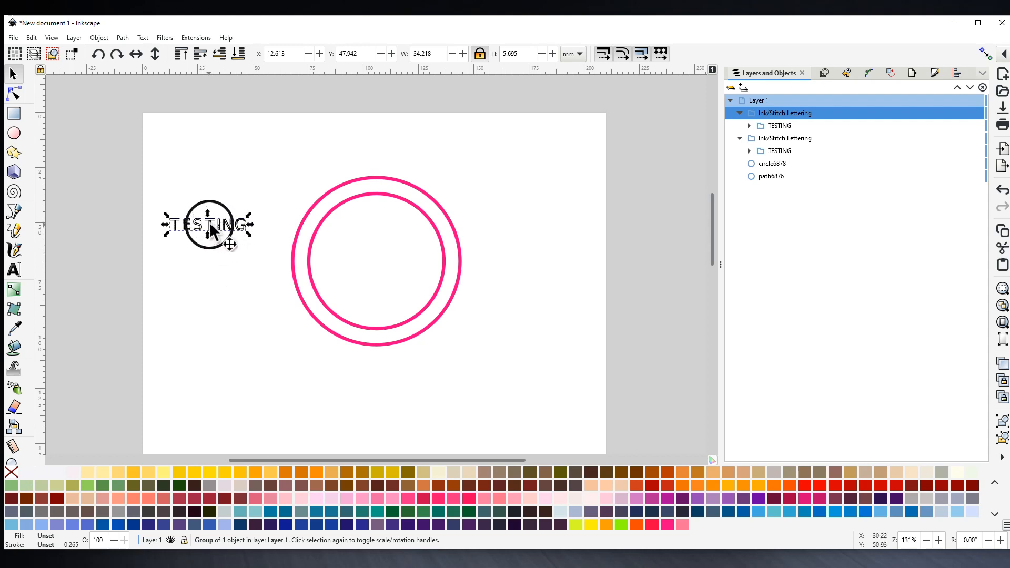
left_click_drag(210, 226, 212, 193)
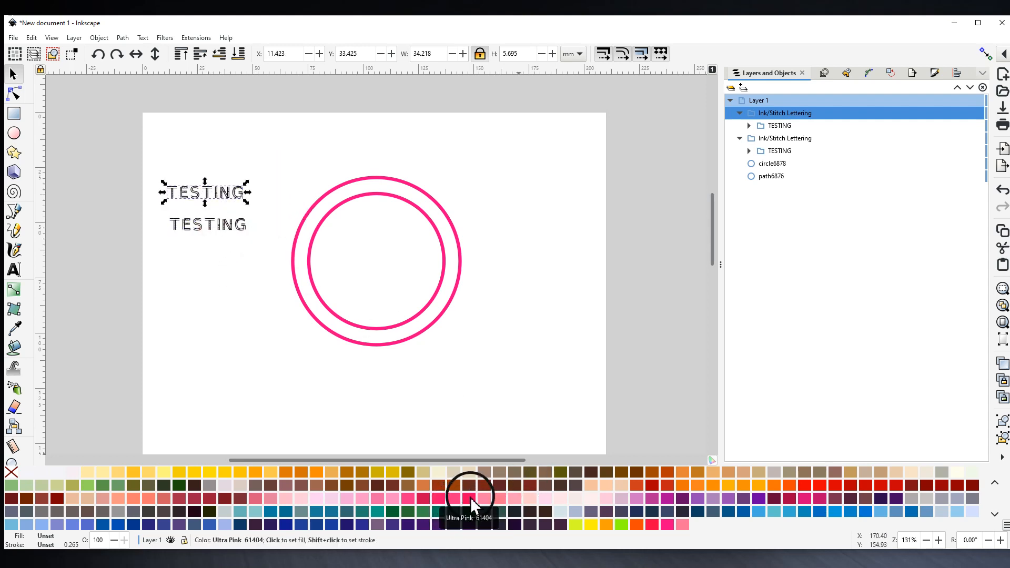
left_click(471, 499, "shift")
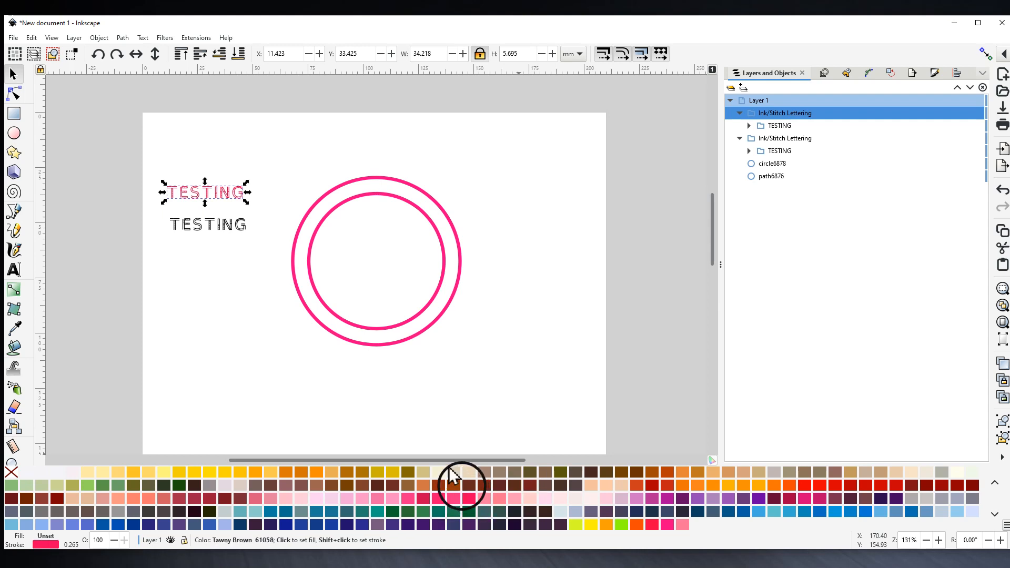
- Add a teal-outlined TESTING copy above the pink one
right_click(213, 195)
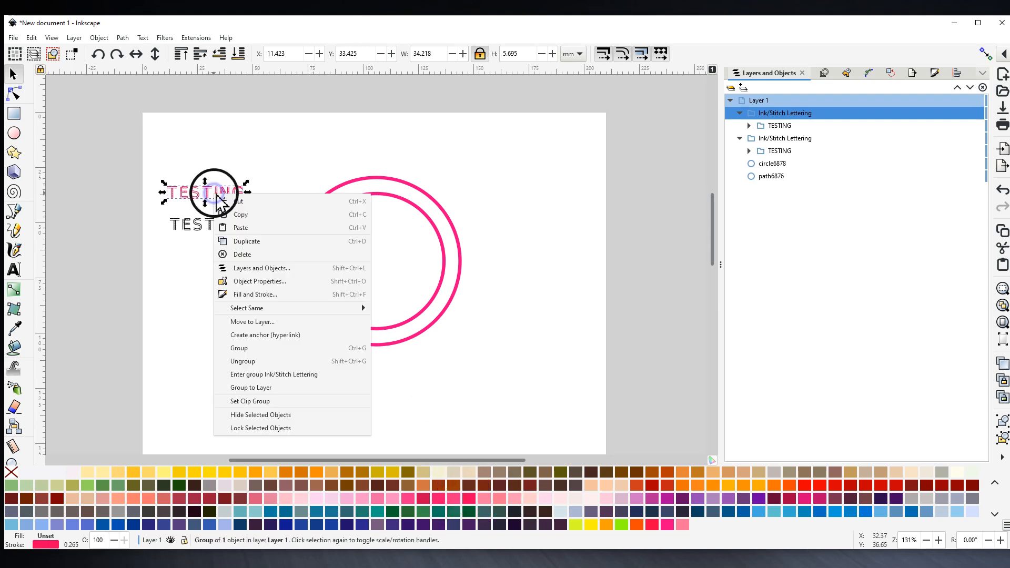
left_click(245, 242)
left_click_drag(227, 199, 230, 170)
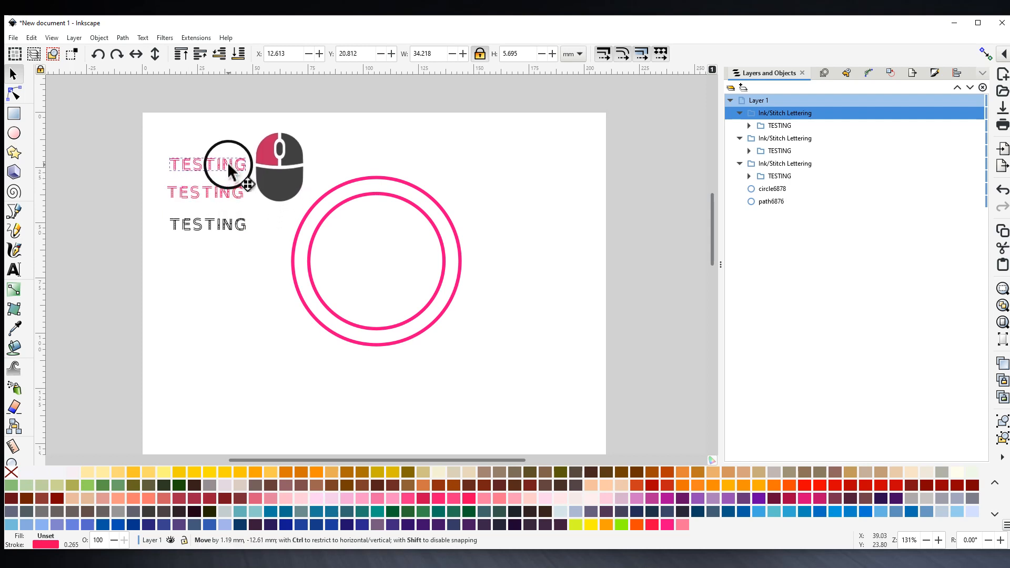
left_click(440, 512, "shift")
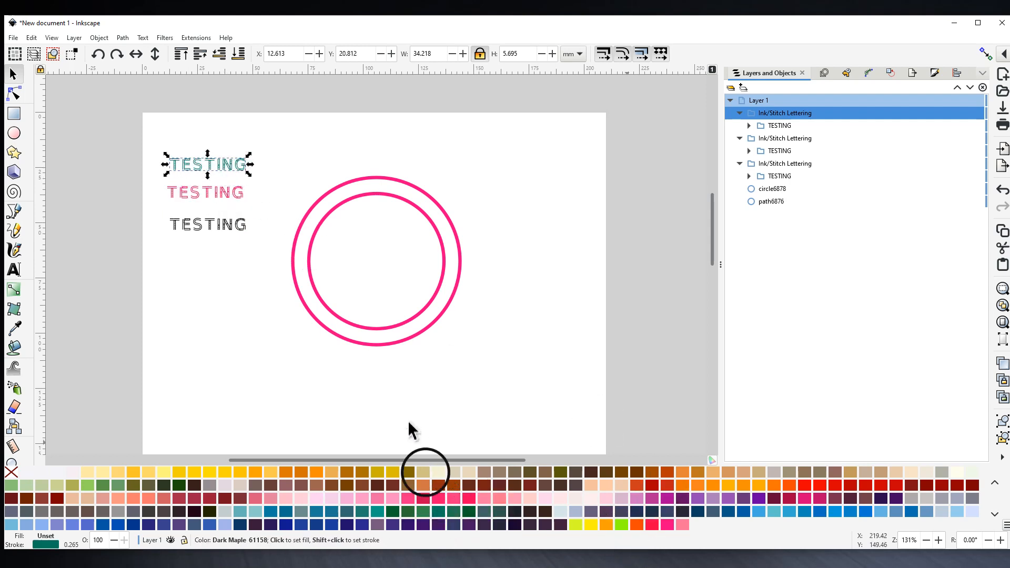
- Add a blue-outlined TESTING copy at the top of the stack
right_click(210, 164)
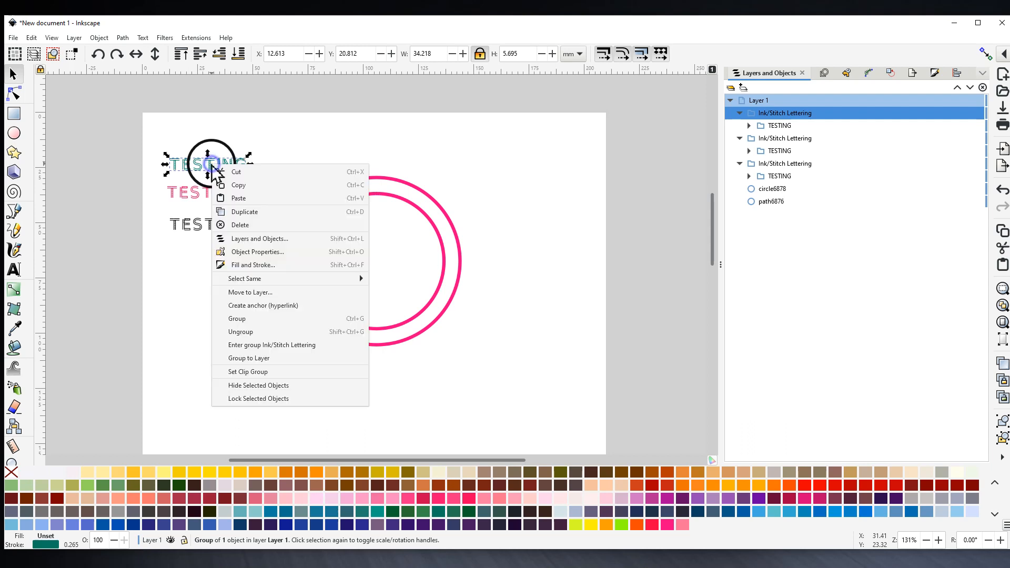
left_click(244, 212)
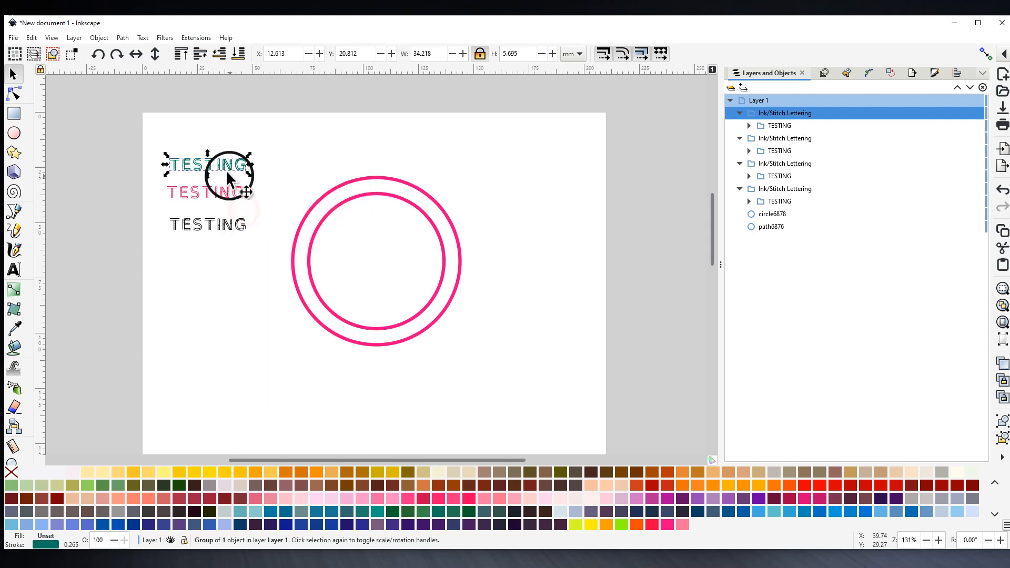
left_click_drag(221, 171, 224, 143)
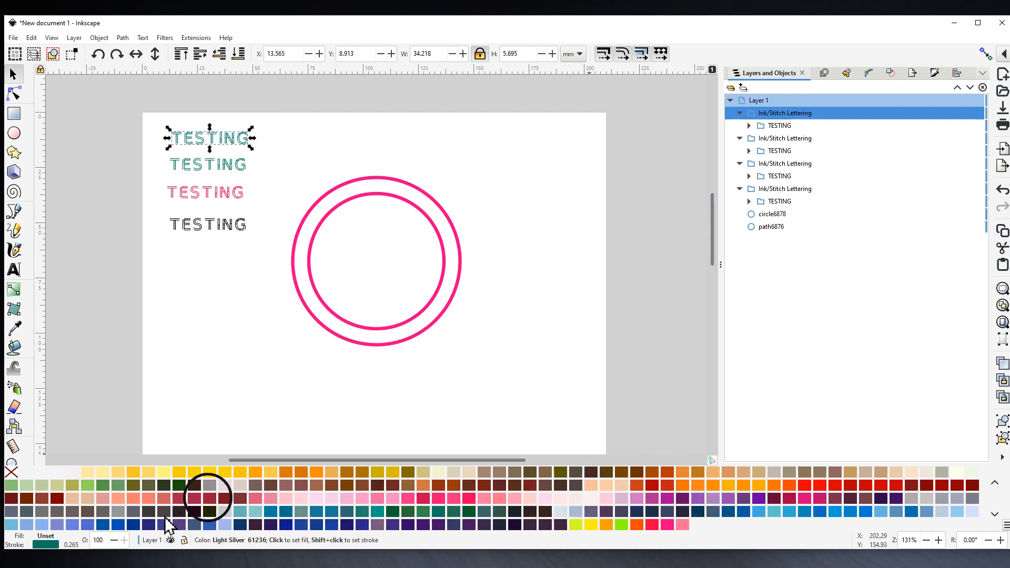
left_click(74, 526, "shift")
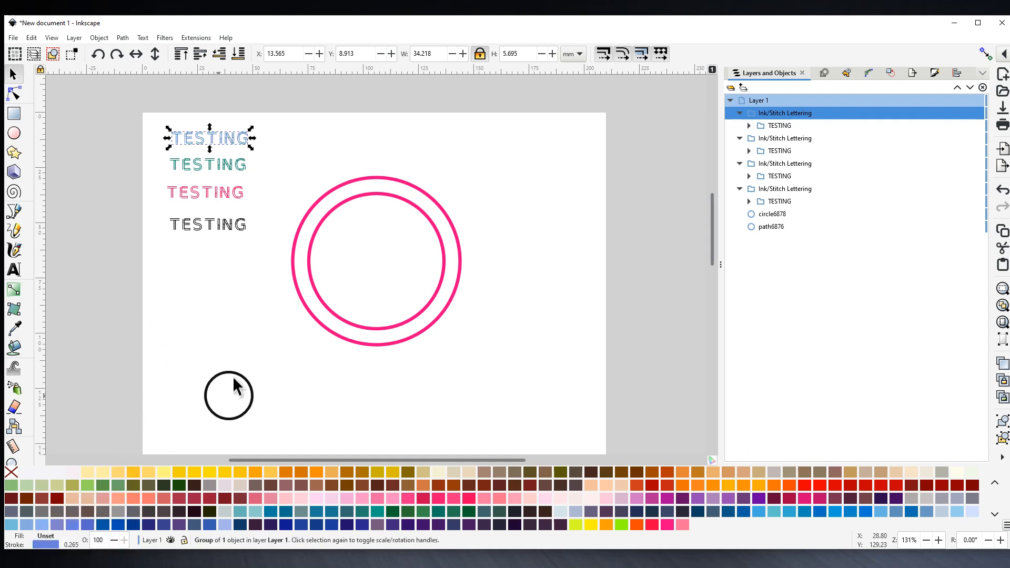
- Select both pink circles and convert them with Path > Object to Path
scroll(221, 179, "up", 1, "ctrl")
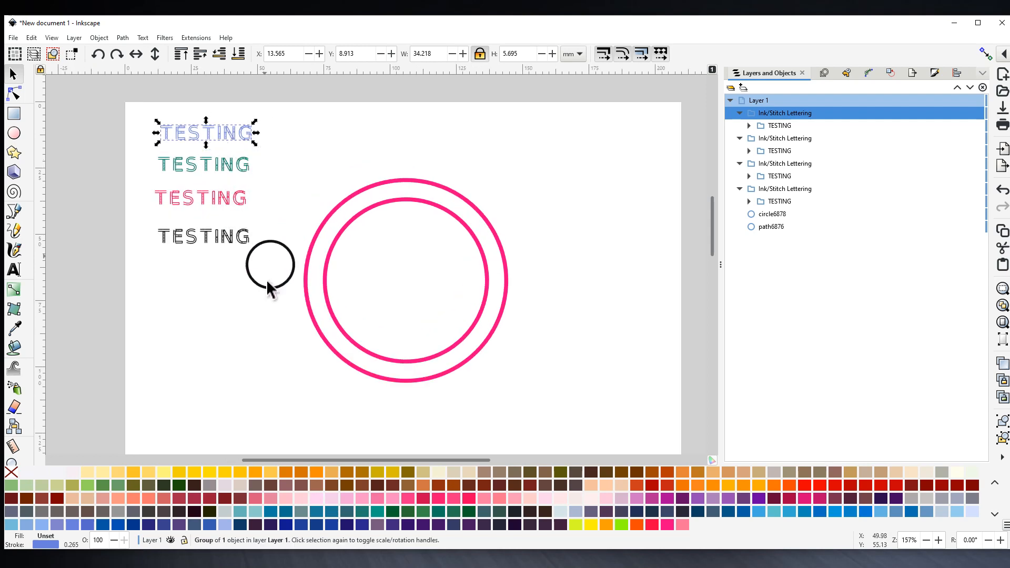
left_click(325, 285)
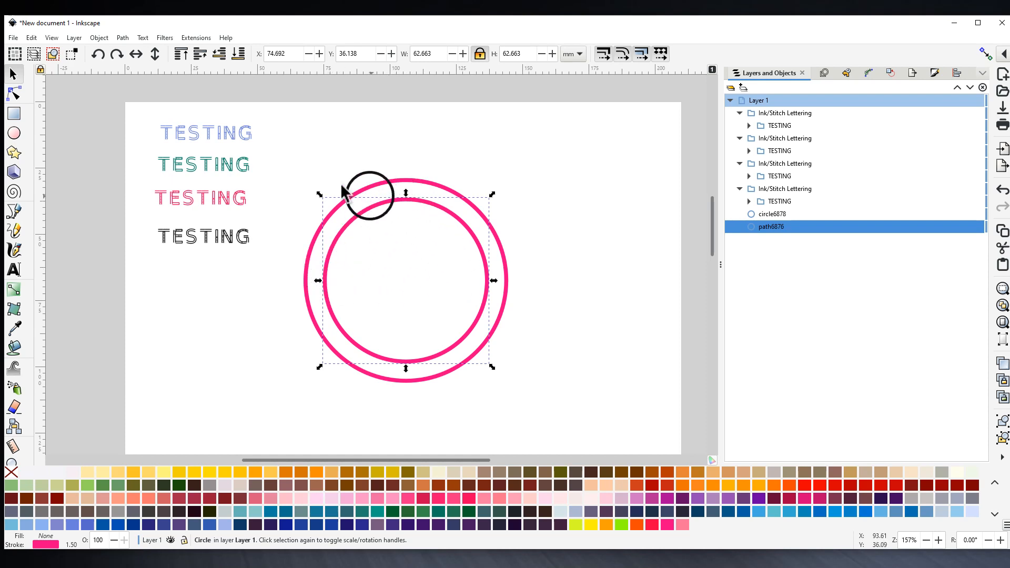
left_click(311, 173)
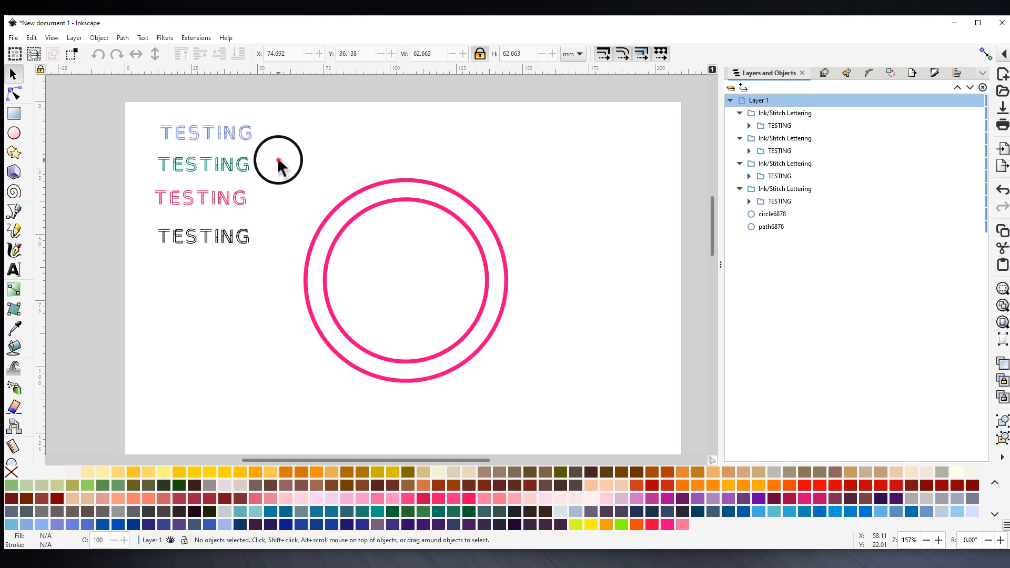
left_click_drag(279, 161, 545, 412)
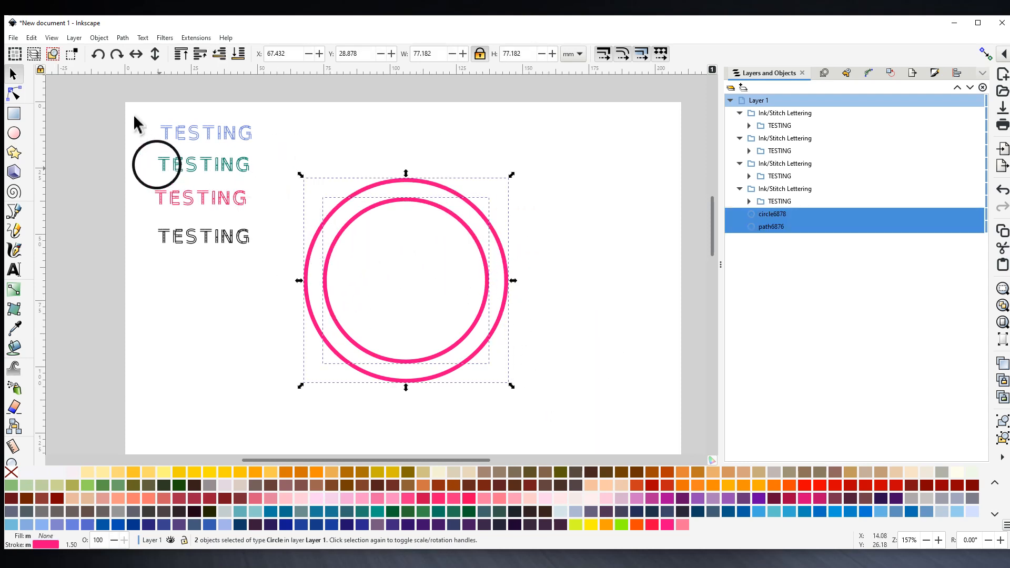
left_click(122, 38)
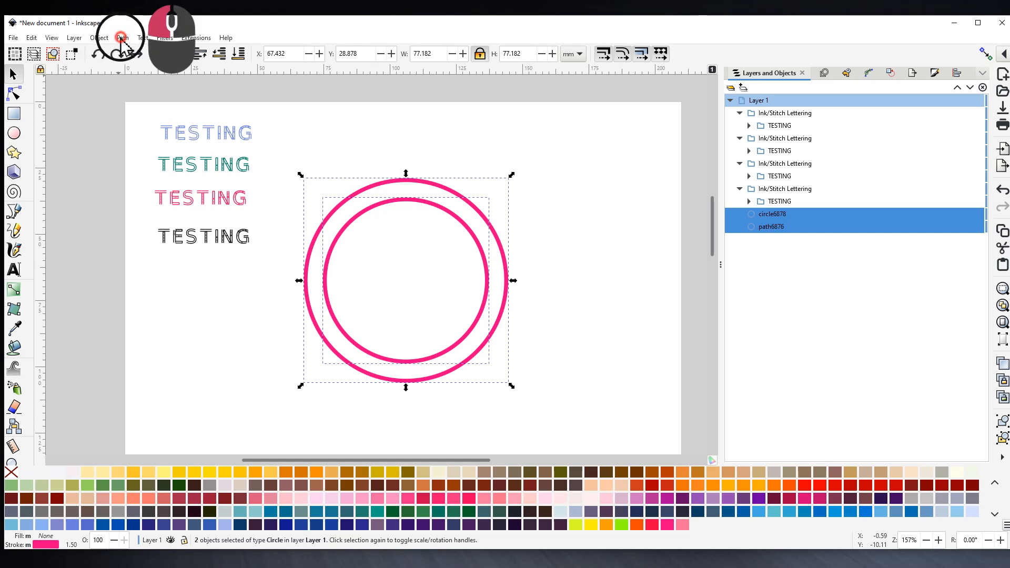
left_click(145, 53)
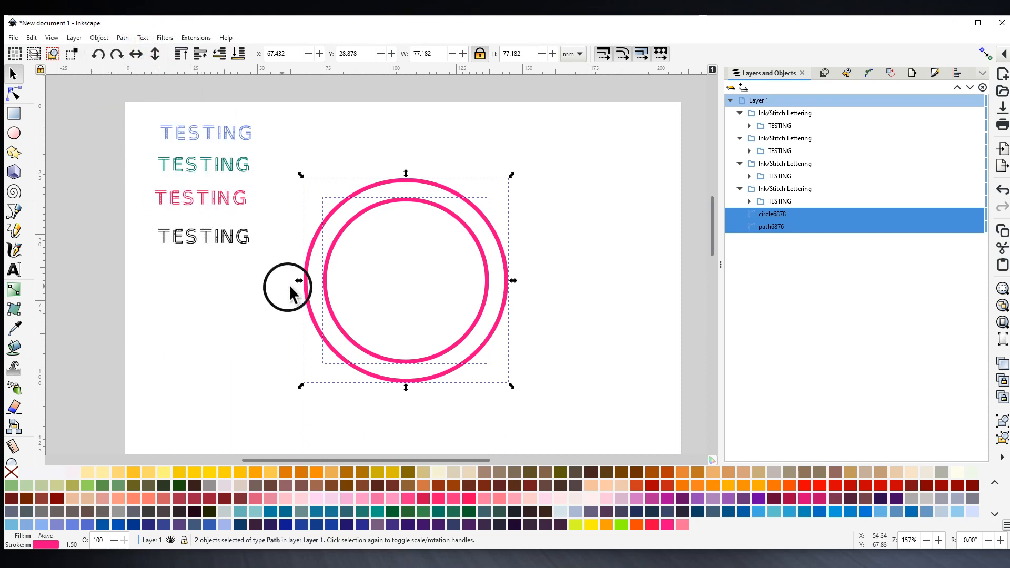
left_click(567, 373)
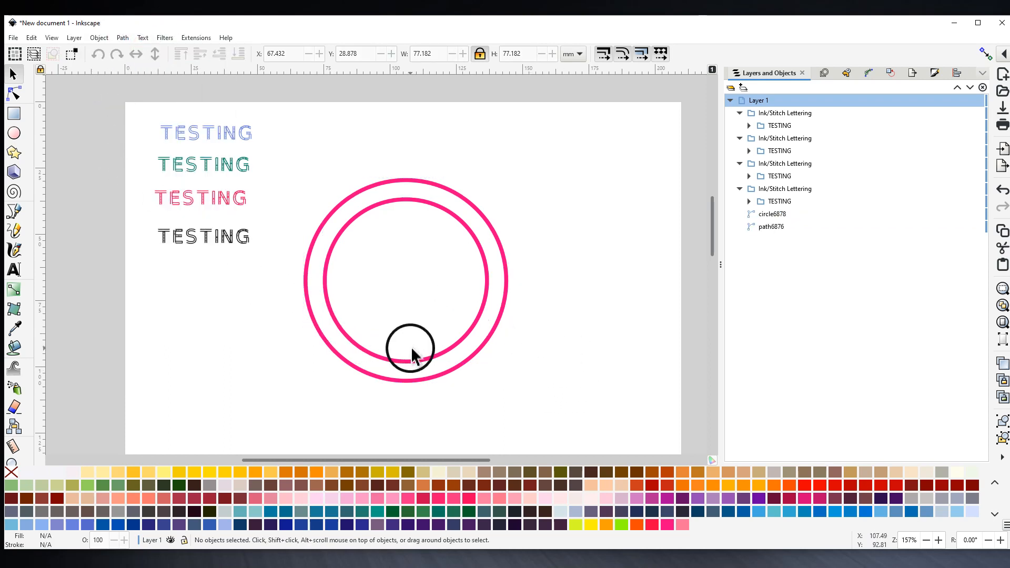
left_click(456, 345)
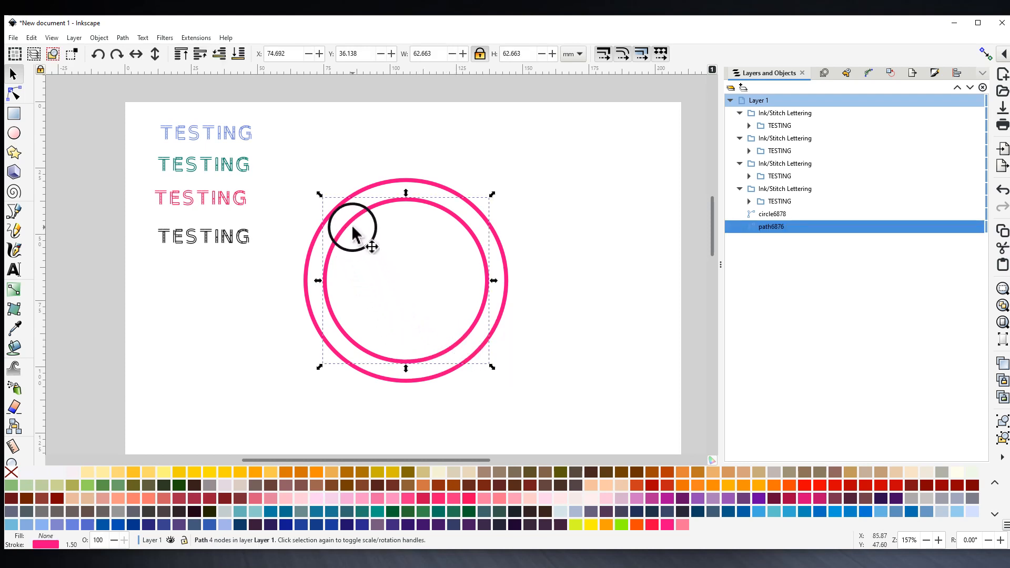
left_click(220, 136)
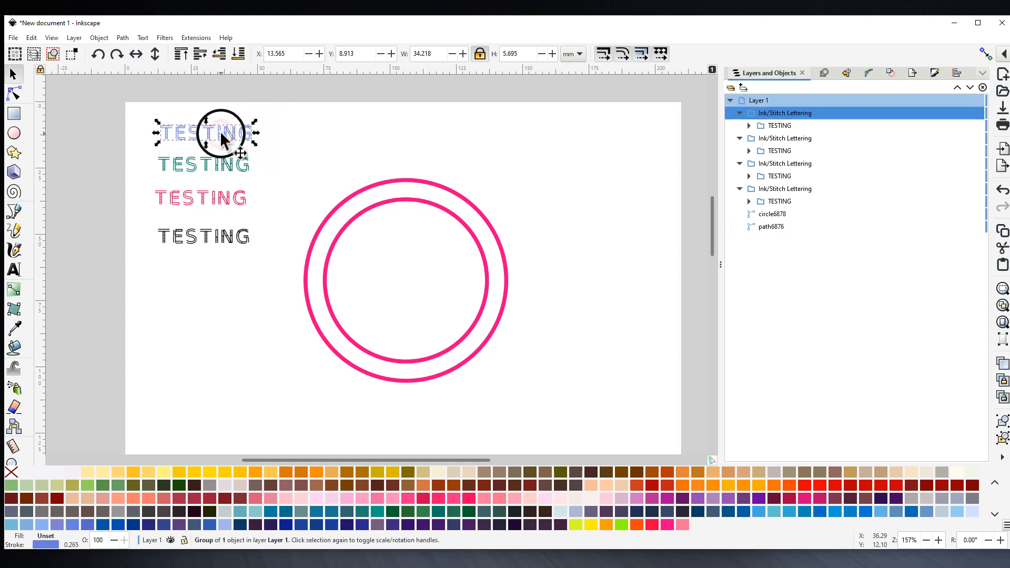
left_click(341, 223)
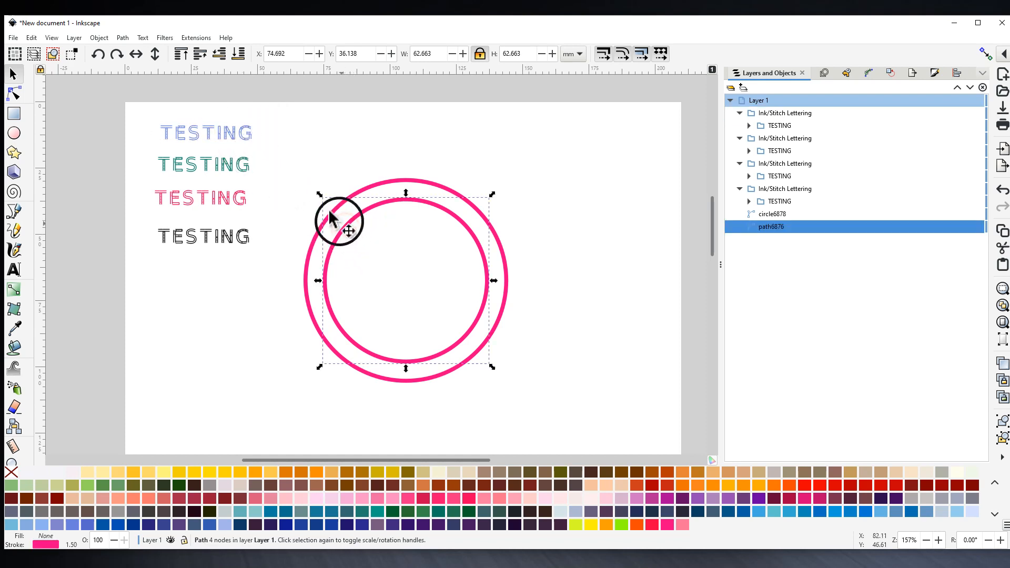
left_click(228, 140, "shift")
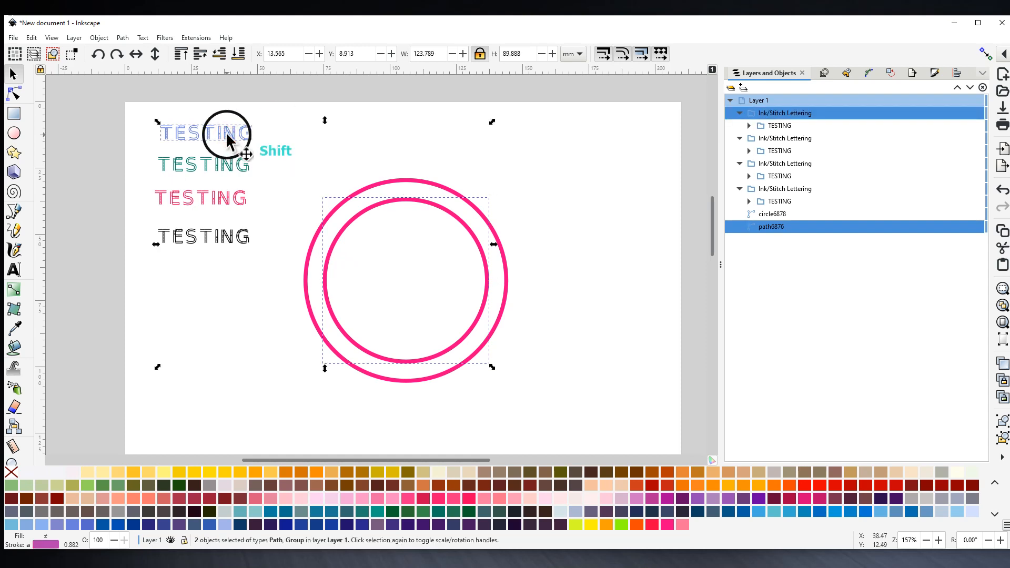
left_click(195, 39)
mouse_move(215, 202)
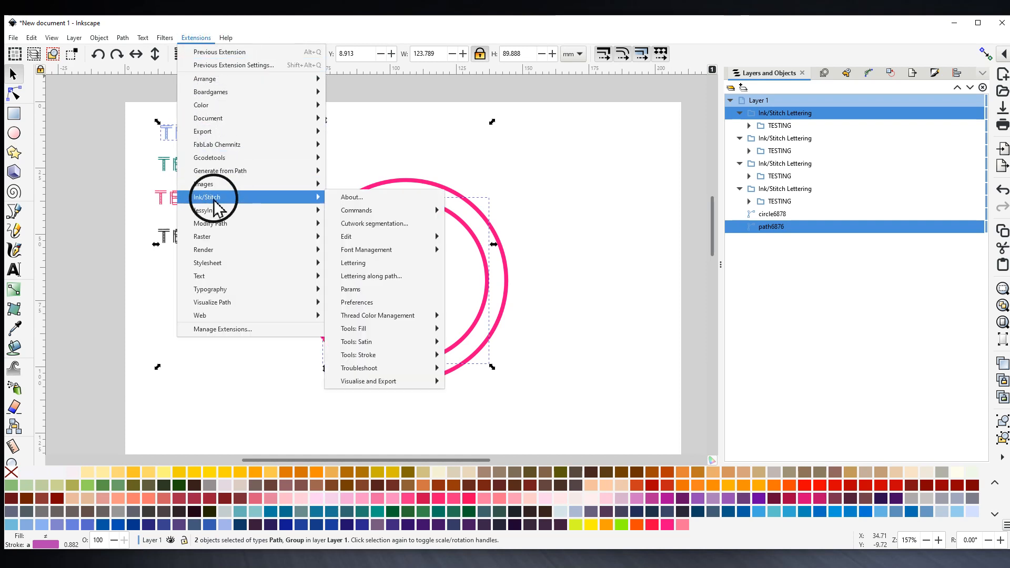
left_click(370, 126)
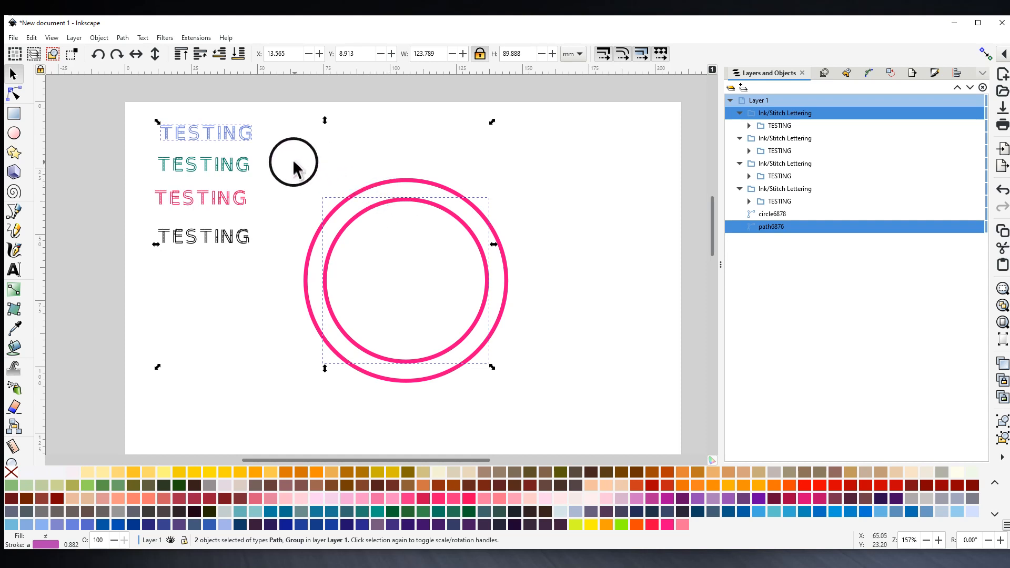
left_click(345, 162)
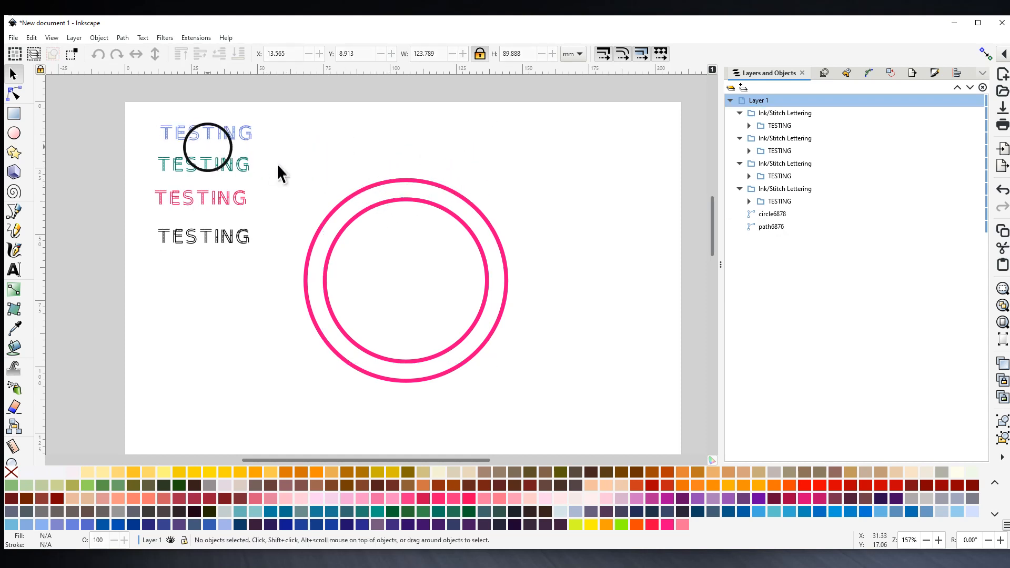
- Duplicate both pink rings and move the copy to the right of the originals
left_click_drag(273, 160, 528, 392)
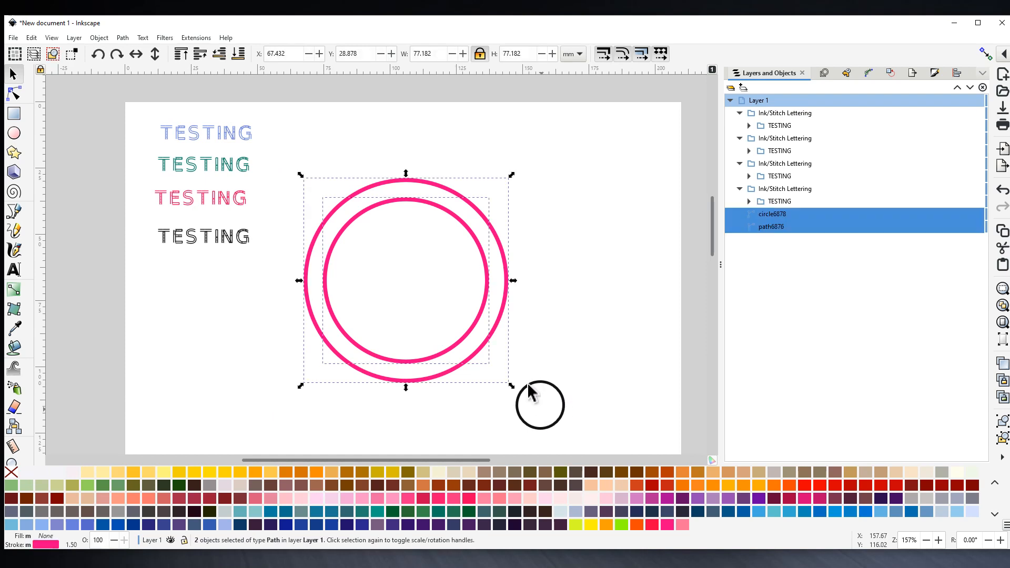
right_click(483, 306)
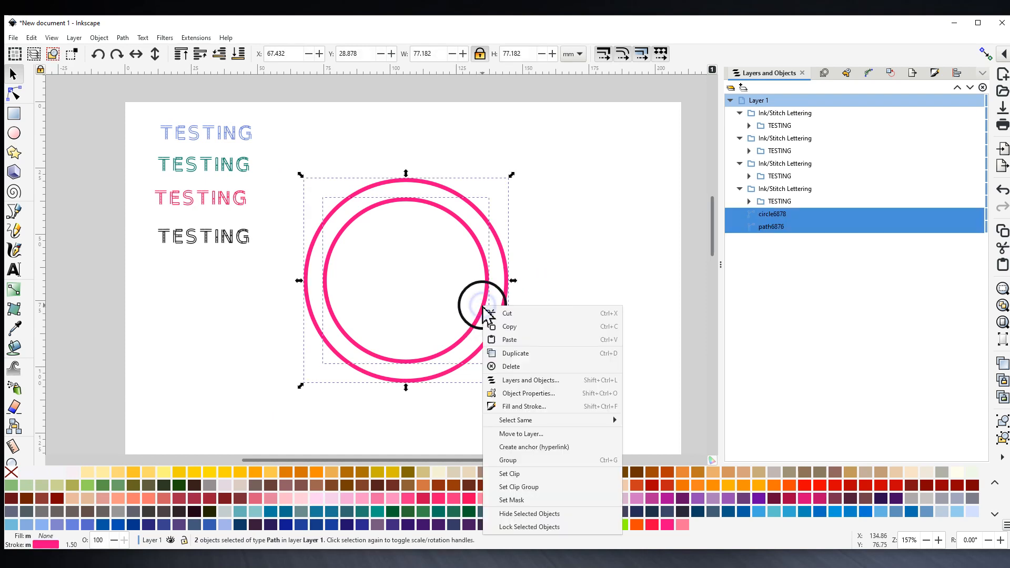
left_click(509, 355)
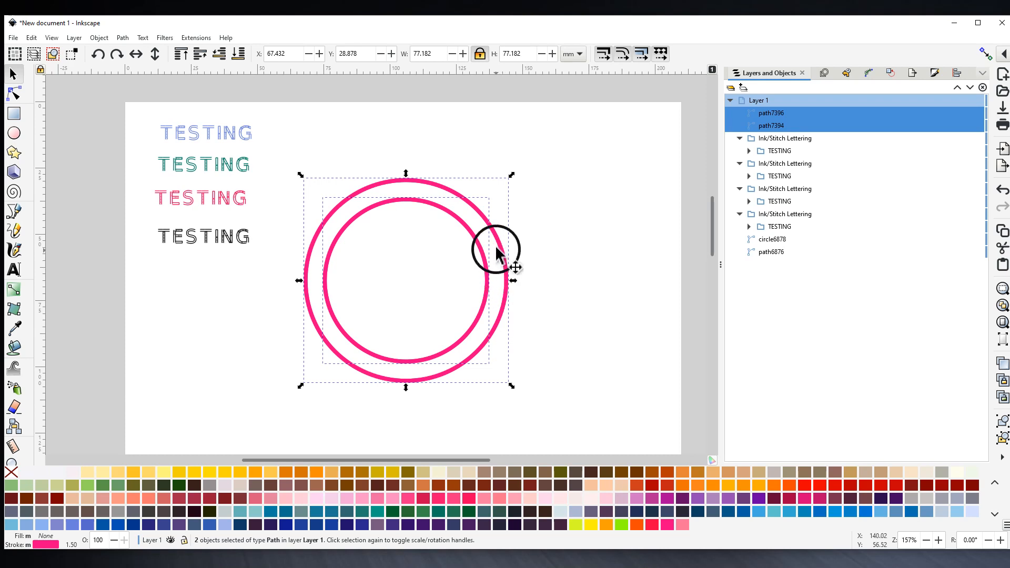
left_click_drag(500, 248, 700, 266)
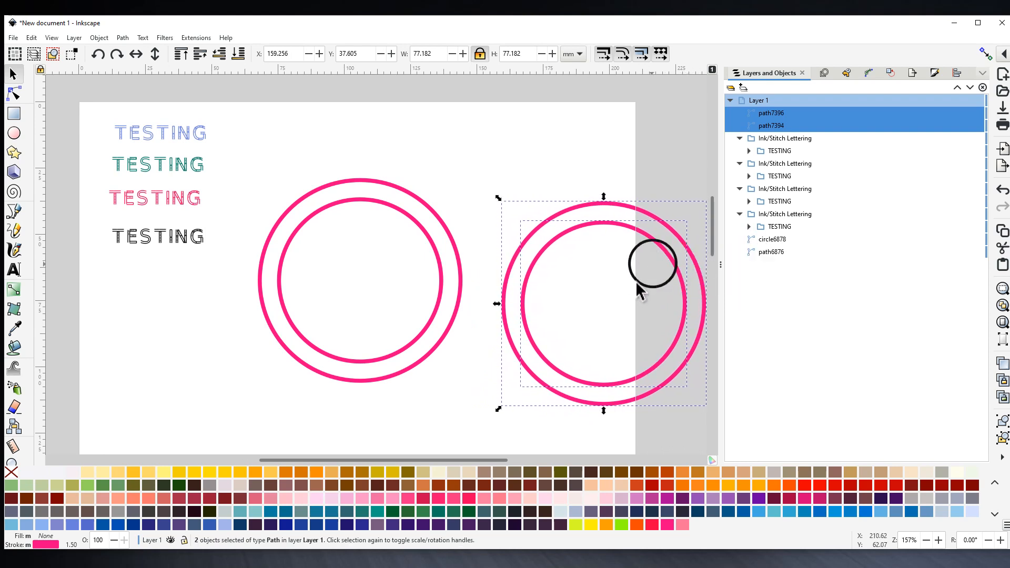
- Bend the blue TESTING lettering along the left inner circle using Ink/Stitch Lettering along path
left_click(347, 207)
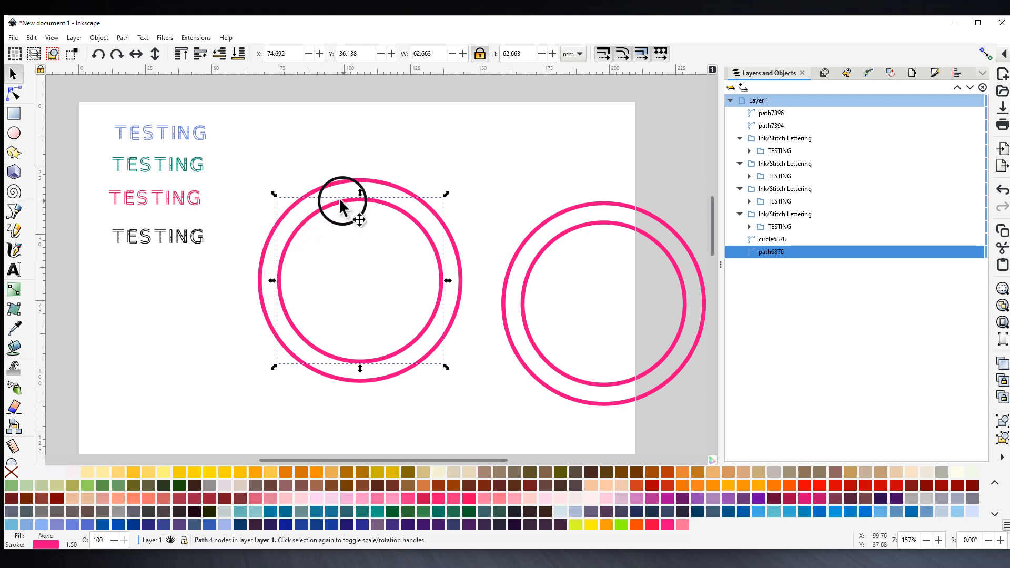
left_click(183, 138, "shift")
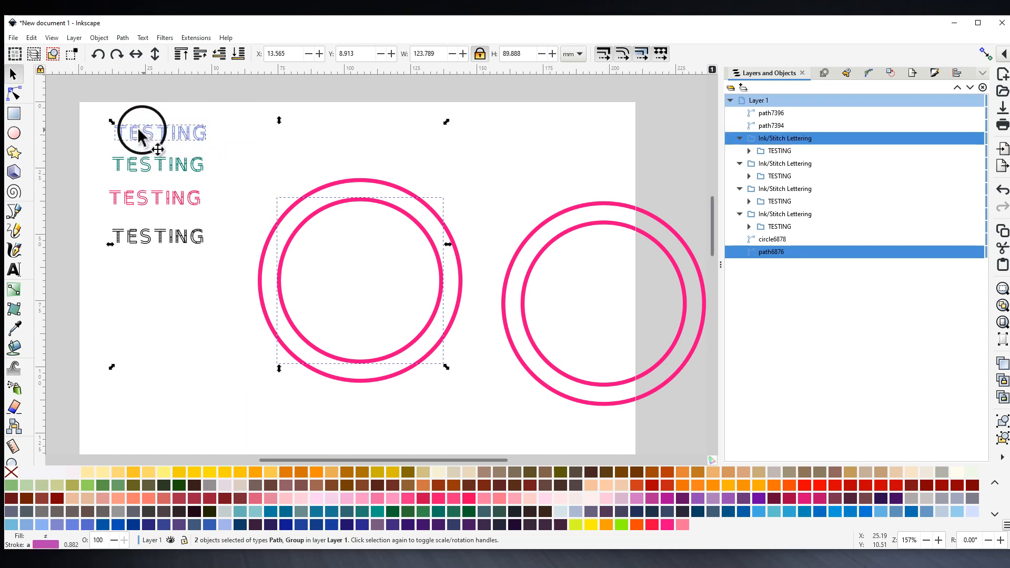
left_click(199, 39)
mouse_move(218, 197)
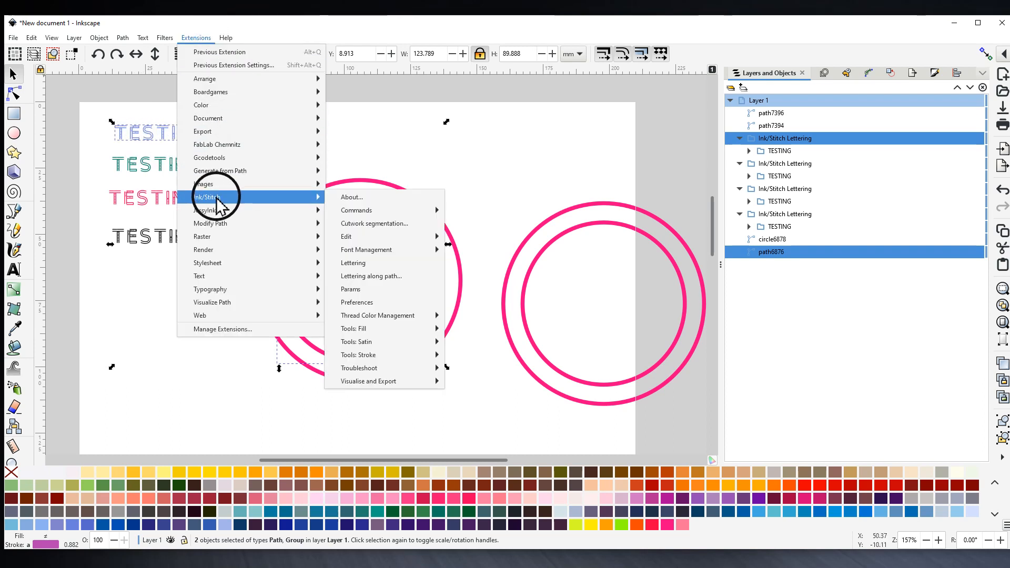
left_click(368, 279)
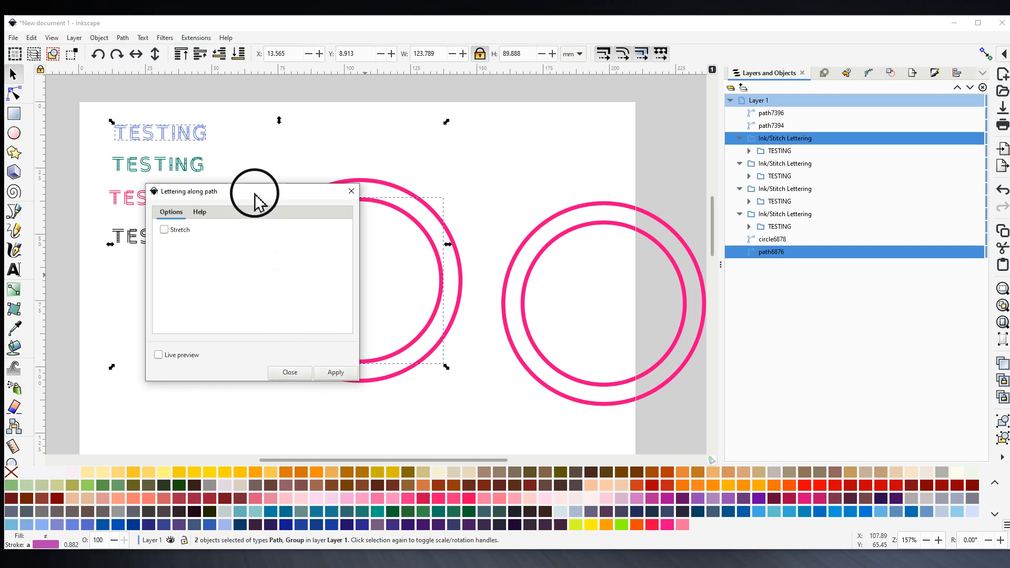
left_click_drag(255, 195, 154, 252)
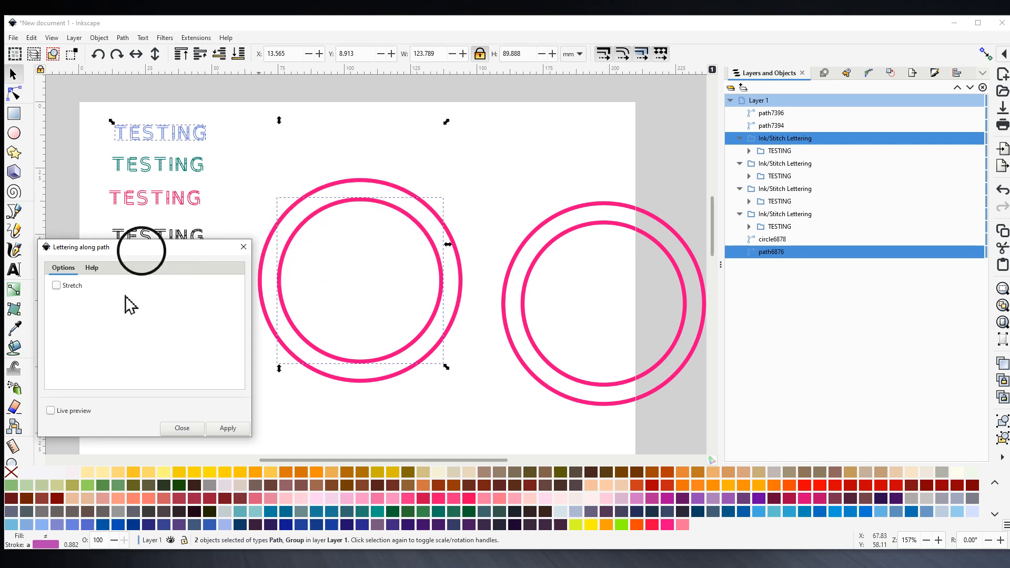
left_click(225, 428)
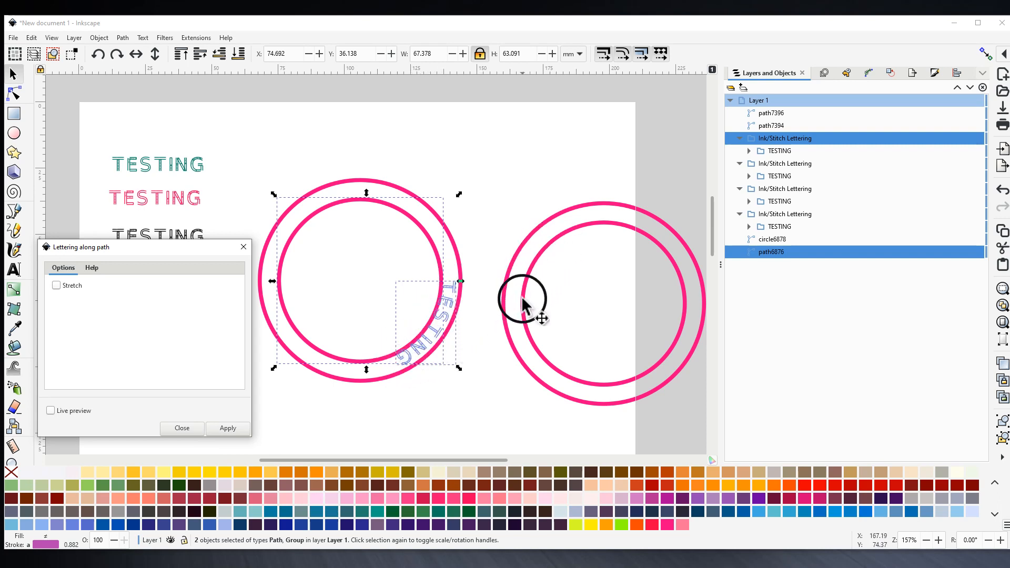
- Close the lettering window and break the right pair's inner circle at its leftmost node
key("Escape")
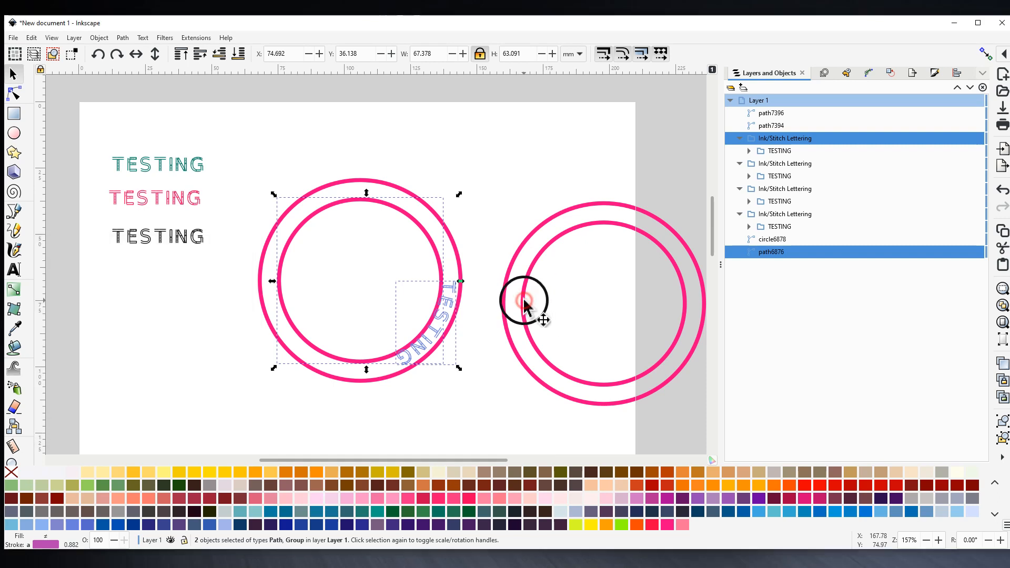
left_click(525, 306)
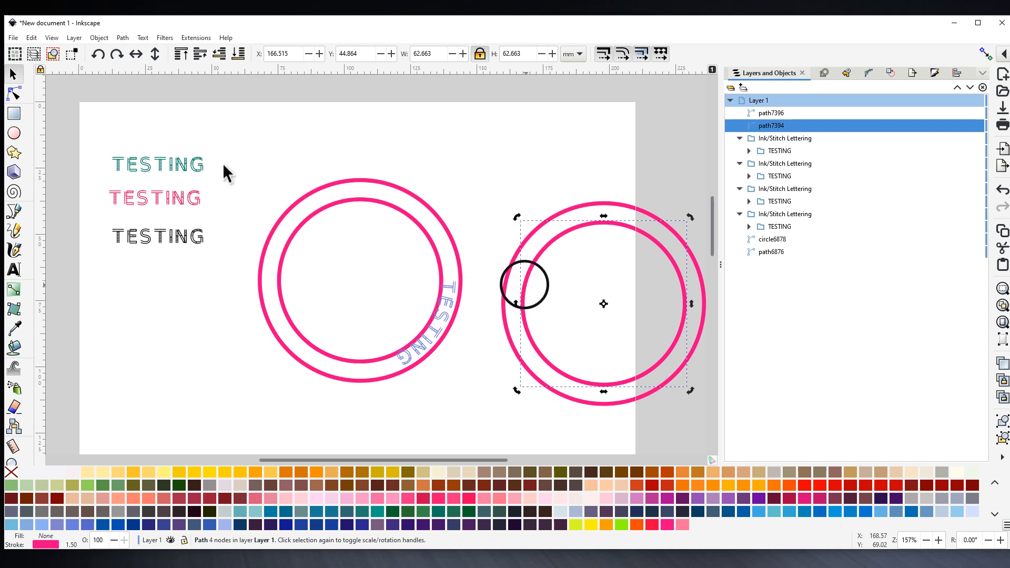
left_click(14, 95)
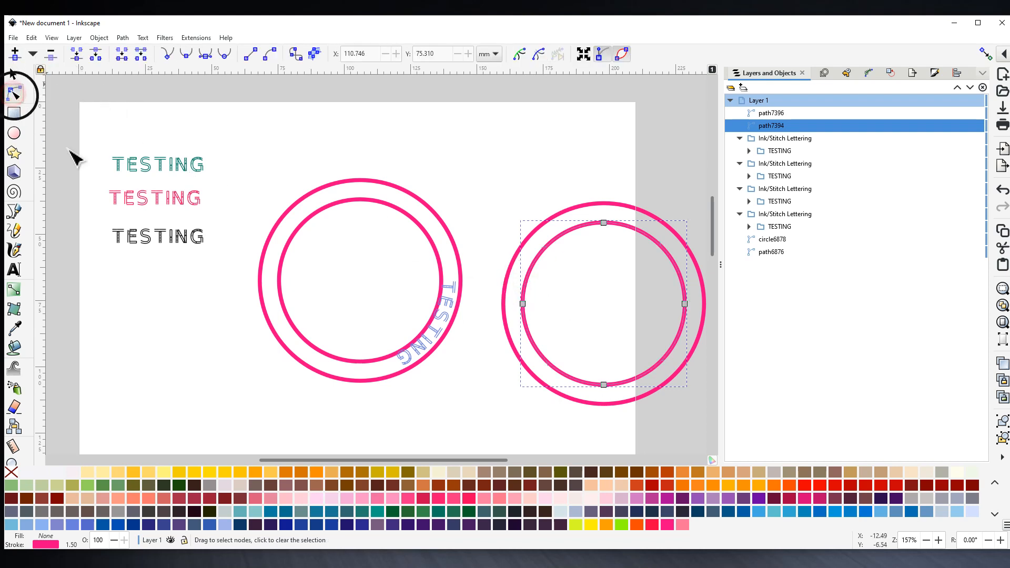
left_click(522, 304)
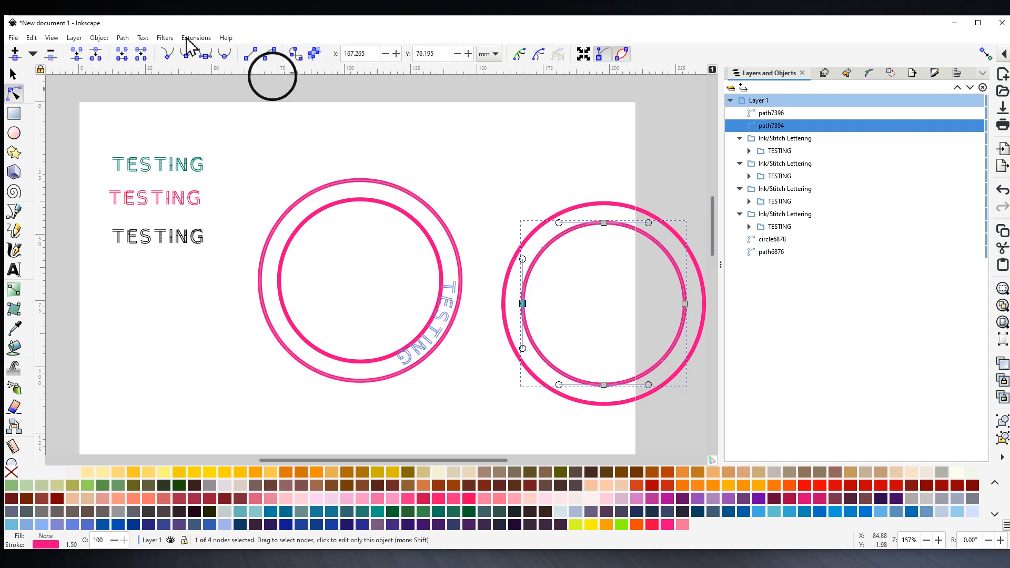
left_click(98, 55)
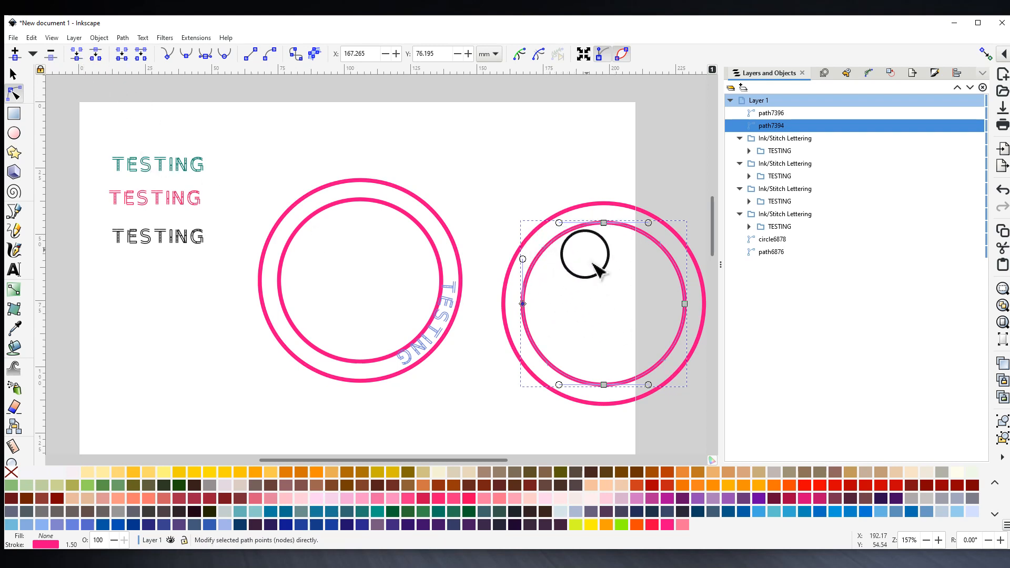
left_click(14, 75)
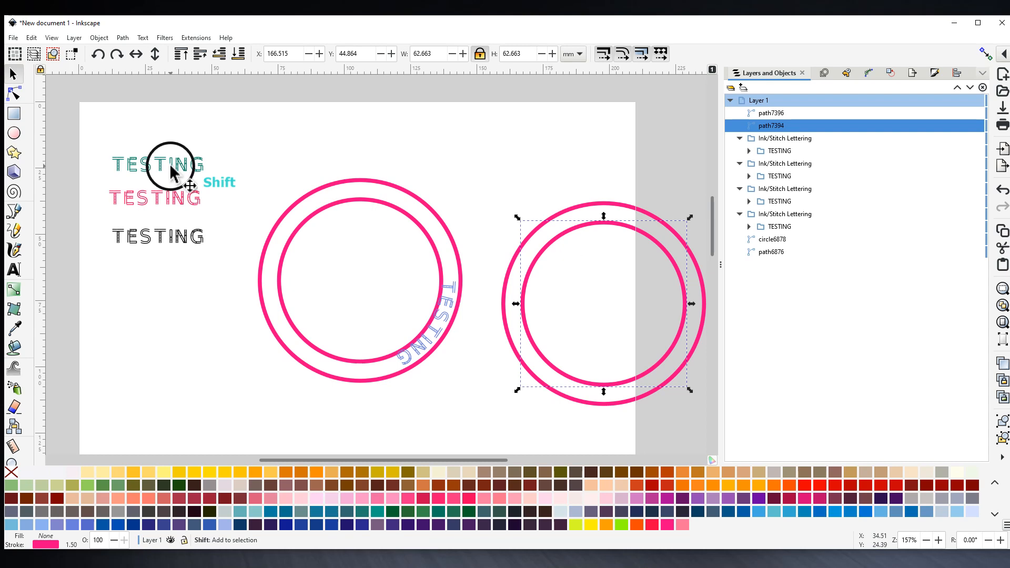
- Apply Ink/Stitch Lettering along path to curve teal TESTING over the right inner circle's upper left
left_click(170, 169, "shift")
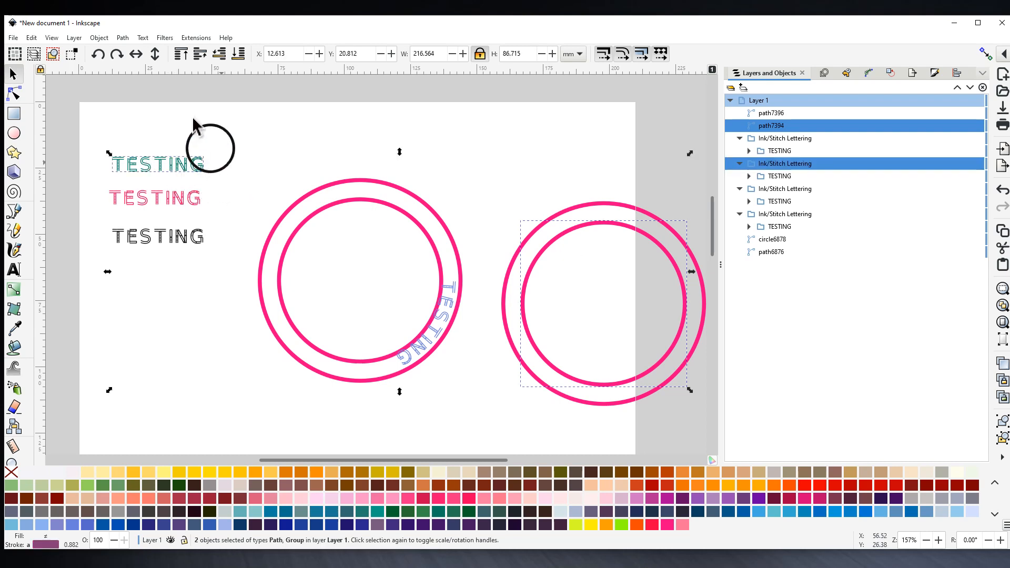
left_click(196, 38)
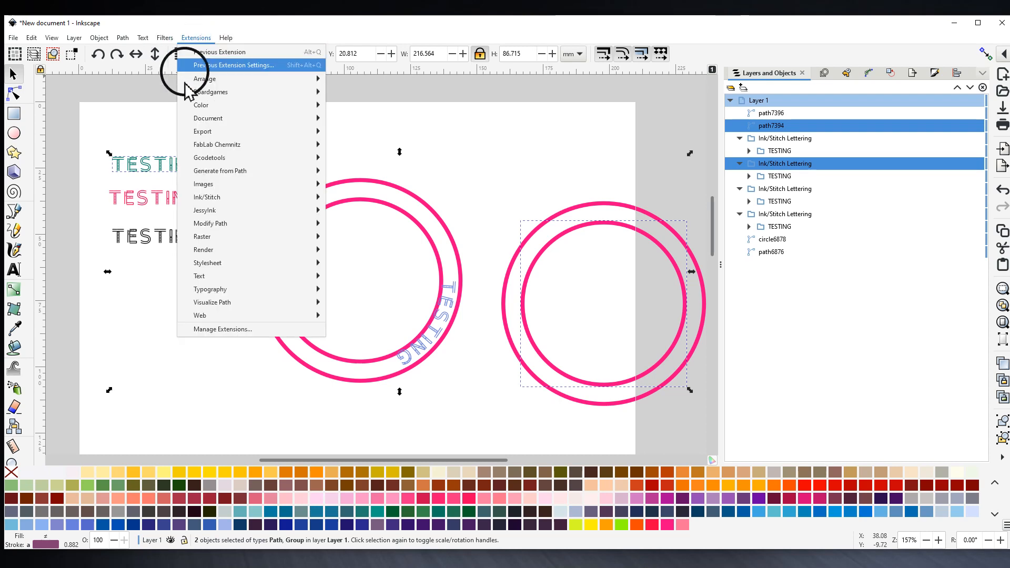
mouse_move(210, 197)
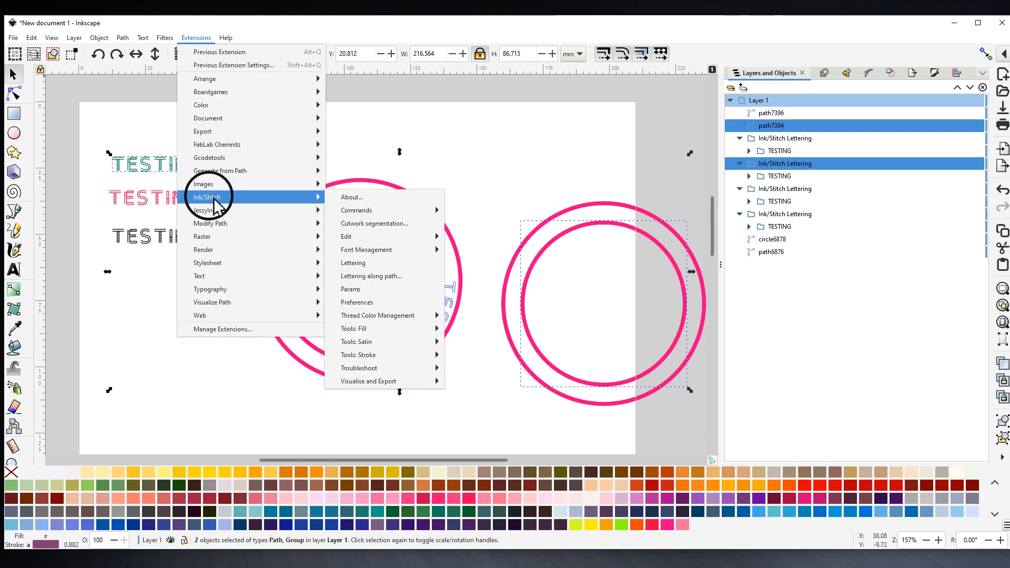
left_click(371, 276)
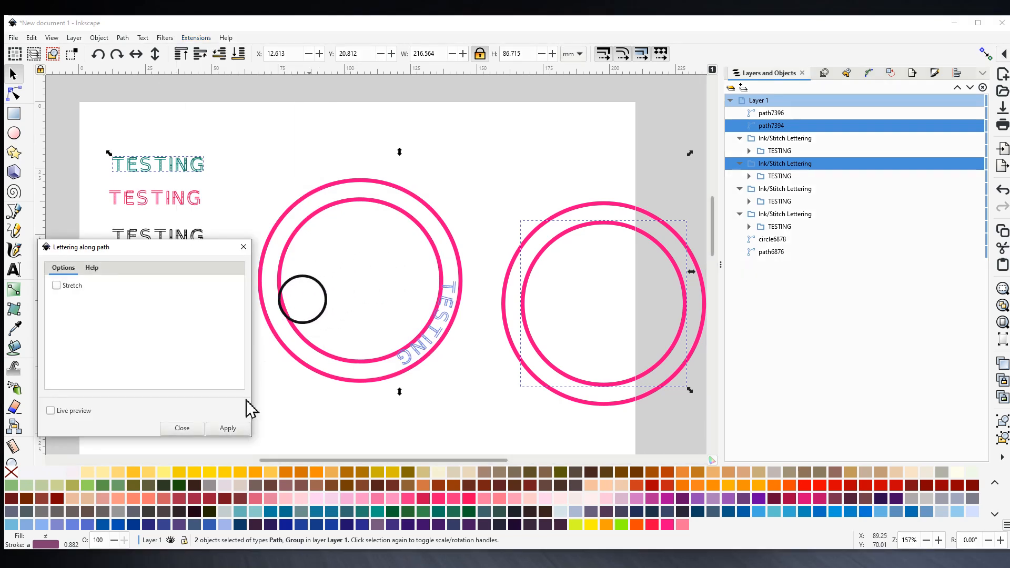
left_click(226, 429)
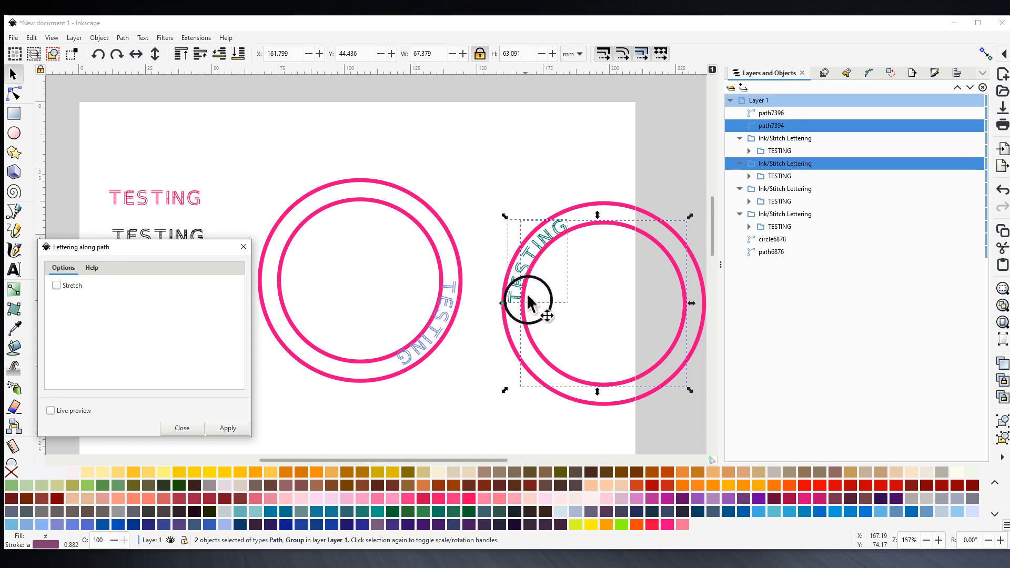
left_click(436, 264)
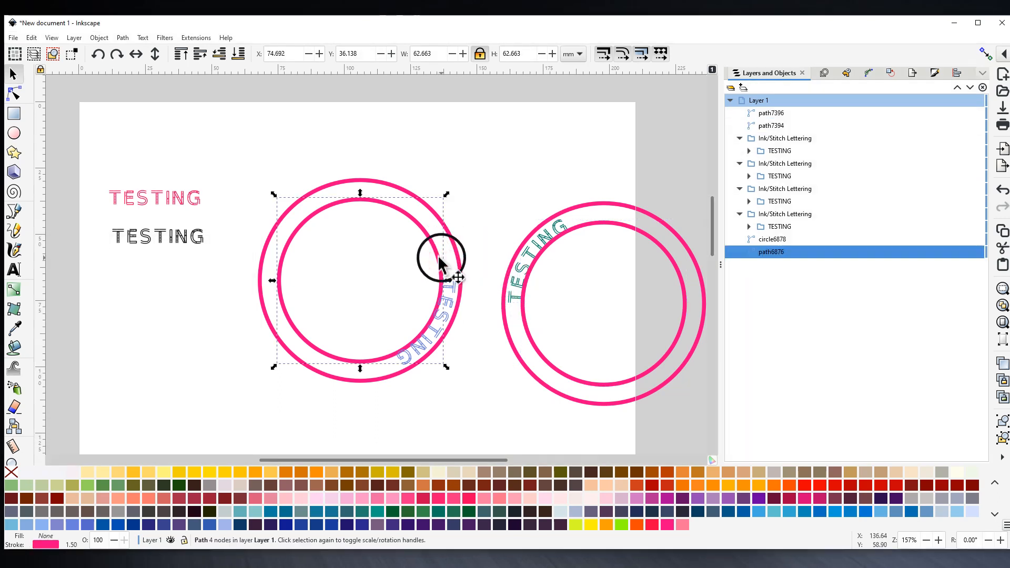
- Inspect the left inner circle's rightmost node, then select the right and left outer circles
left_click(13, 94)
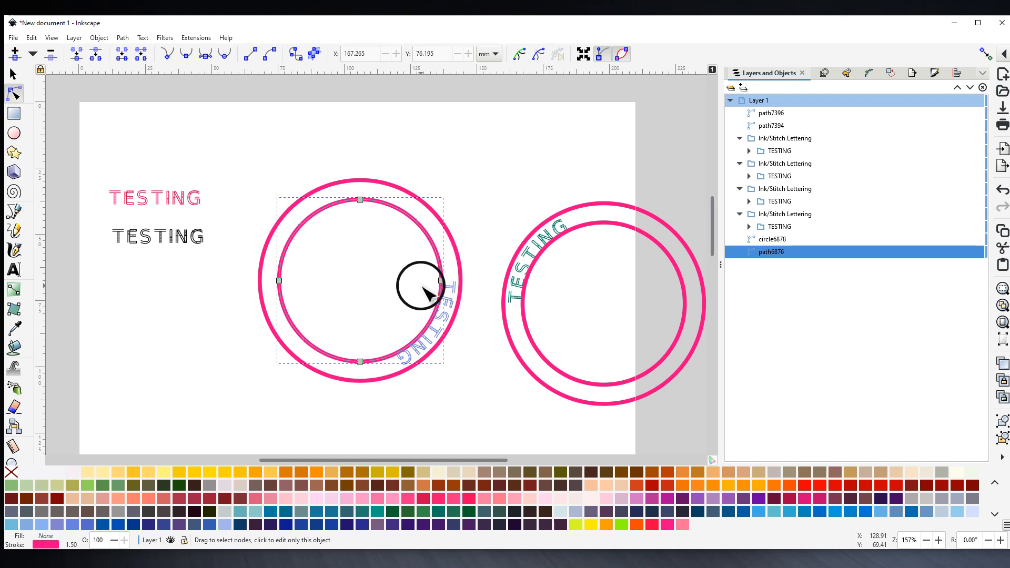
left_click(441, 281)
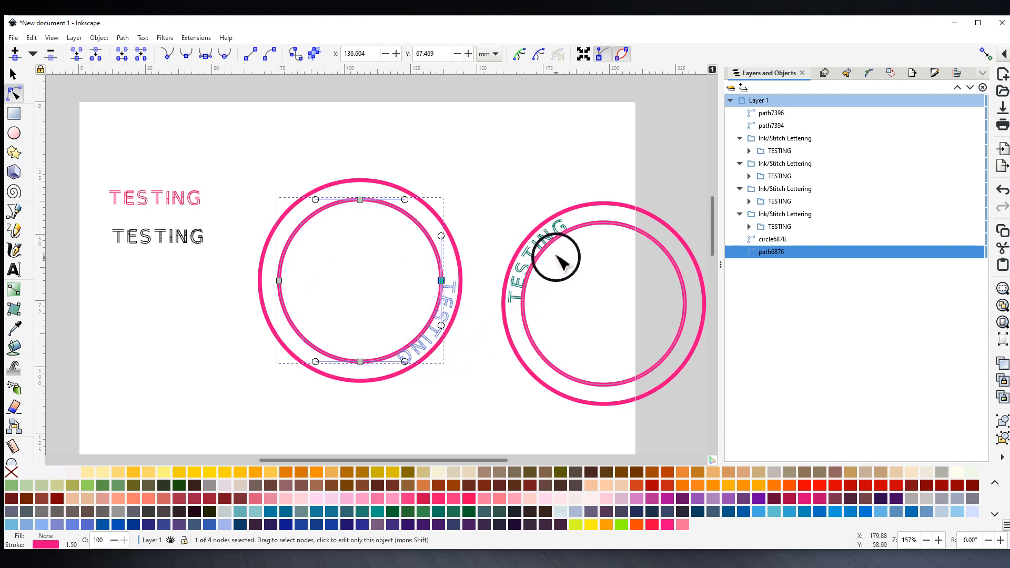
left_click(483, 372)
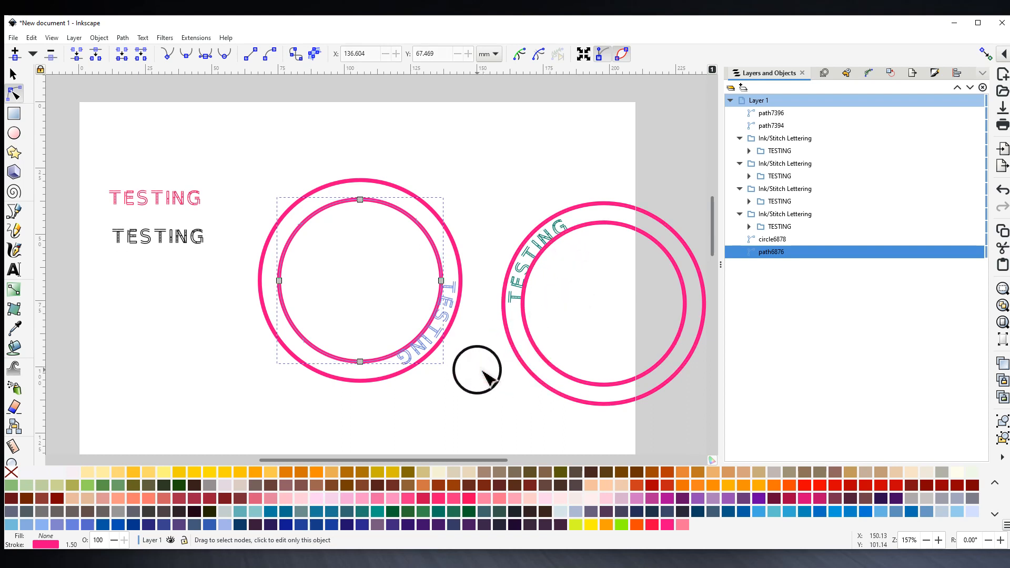
left_click(602, 206)
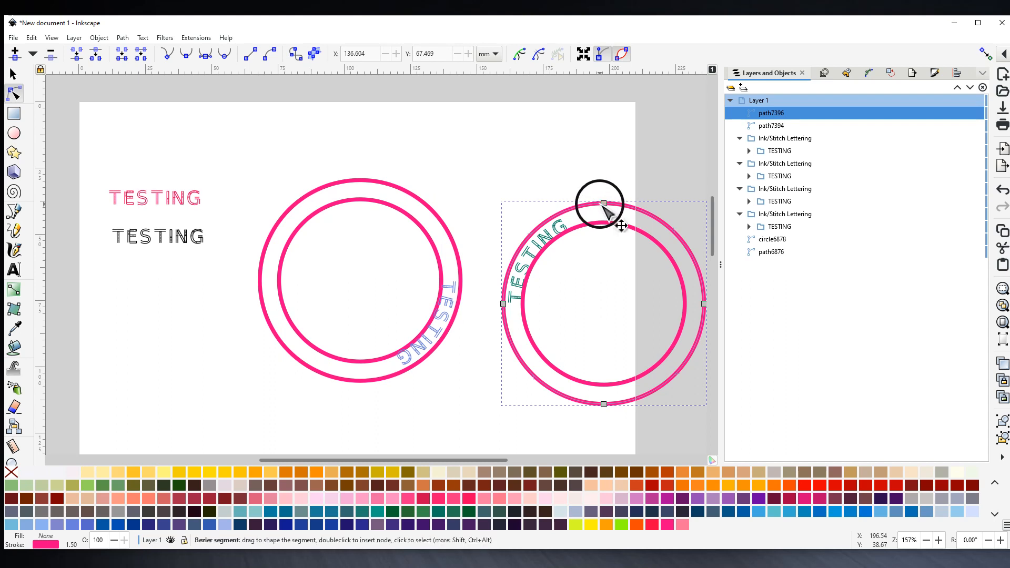
left_click(363, 180)
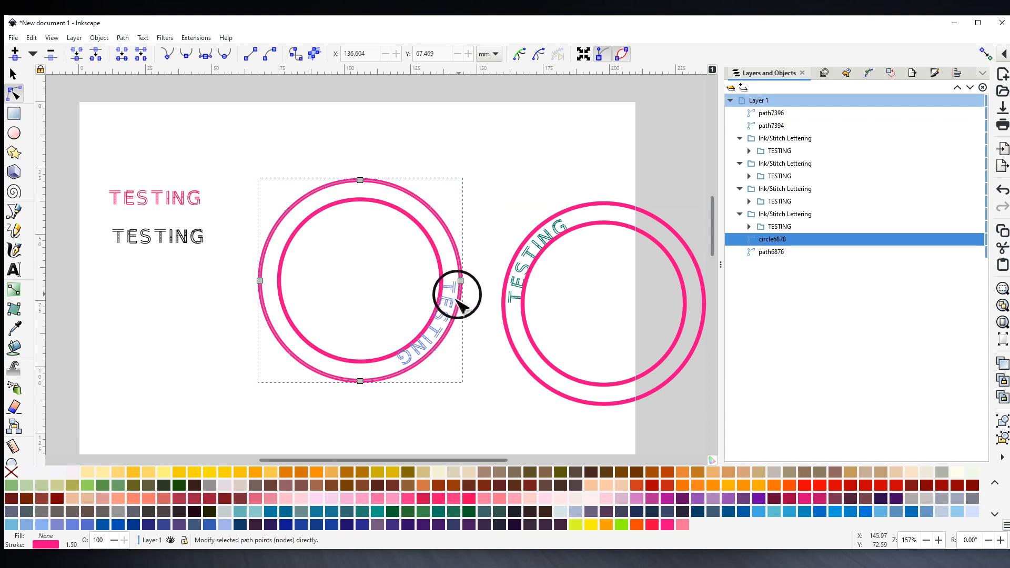
- Scale the left outer circle down proportionally around its centre to about 73.3 mm wide
scroll(454, 310, "up", 3)
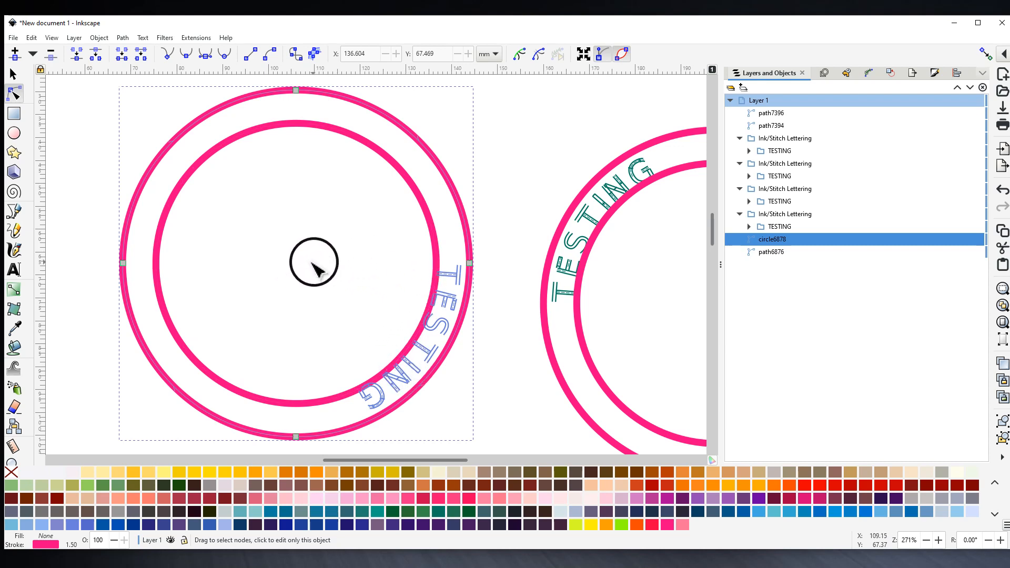
scroll(320, 261, "down", 1, "ctrl")
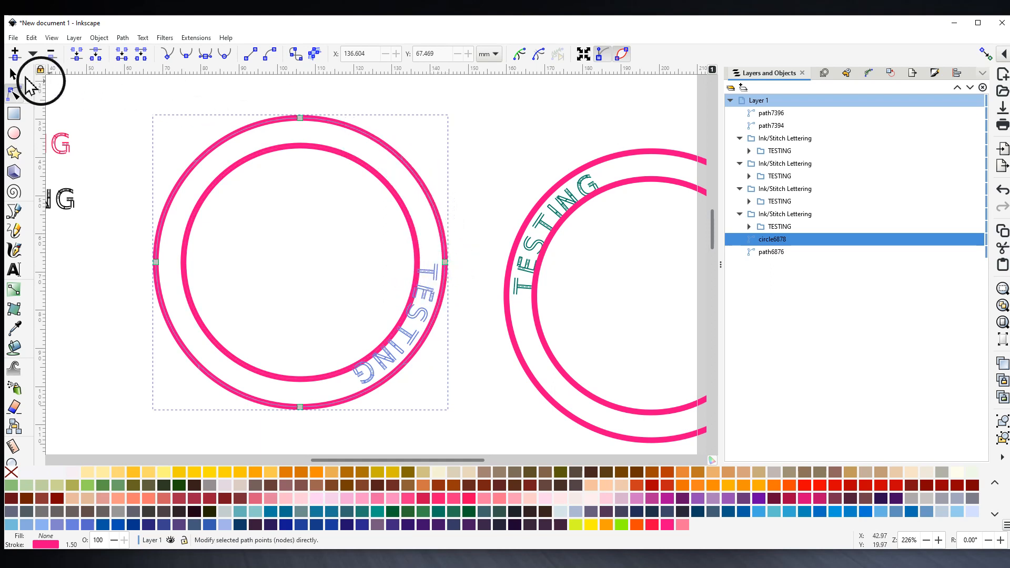
left_click(13, 73)
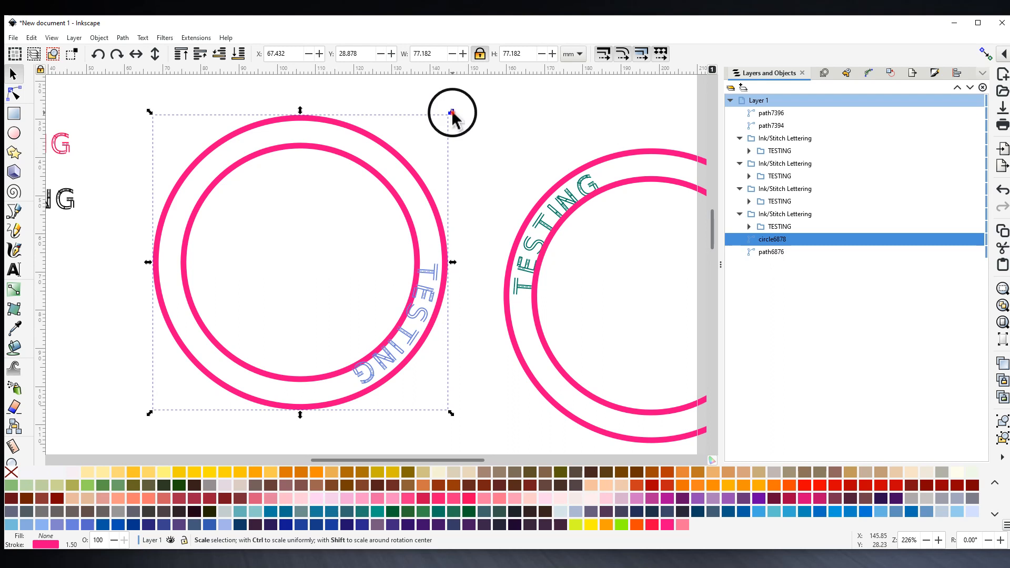
left_click(452, 113)
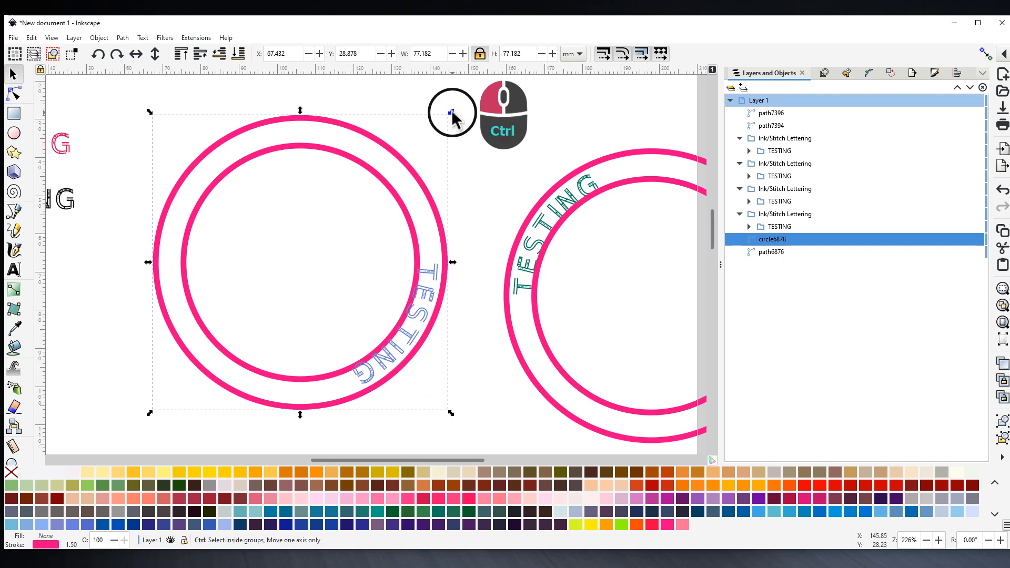
left_click_drag(452, 113, 446, 122)
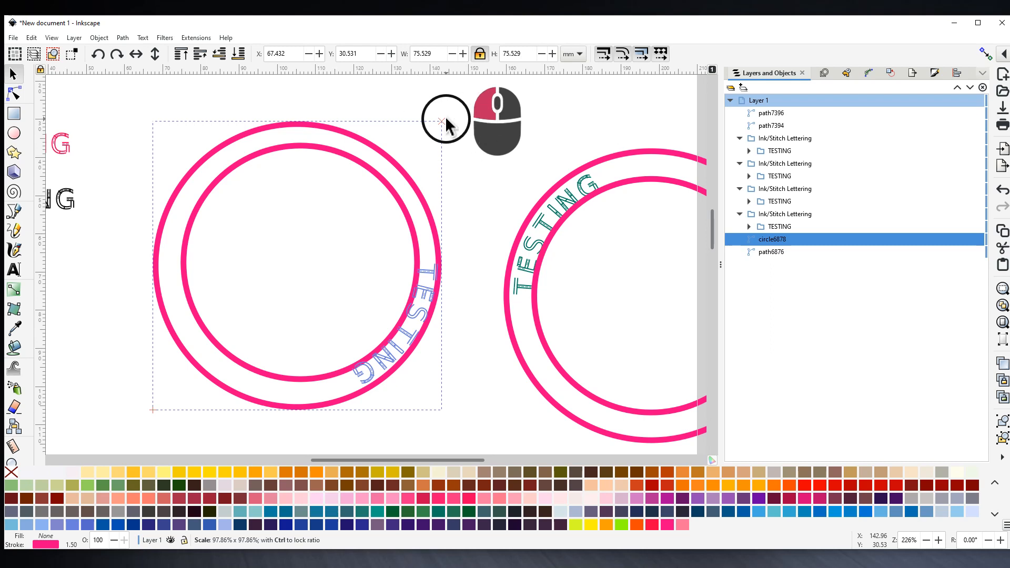
left_click_drag(446, 122, 451, 118)
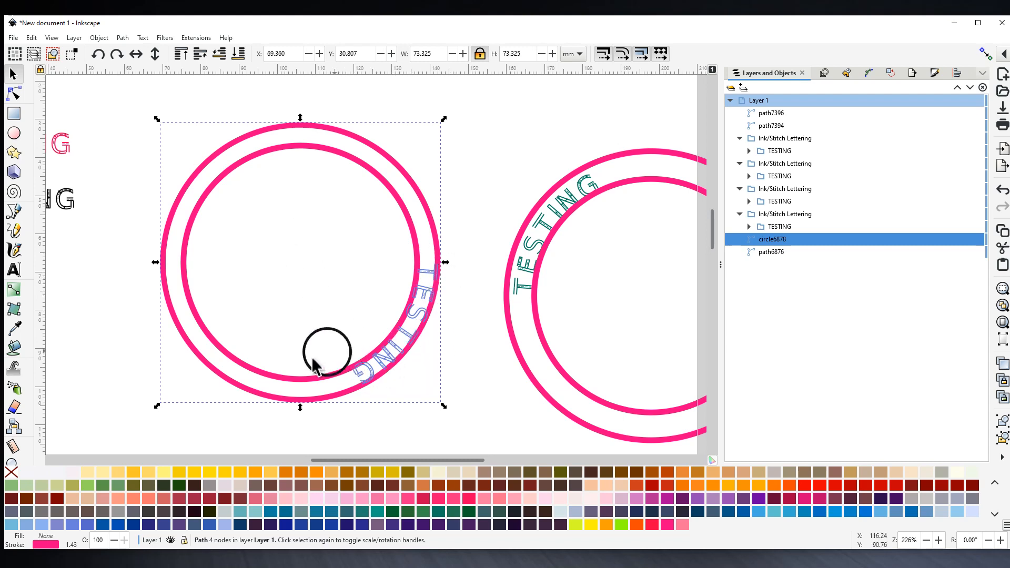
- Break the outer circle at all four nodes and split it into separate arcs with Break Apart
left_click(204, 161)
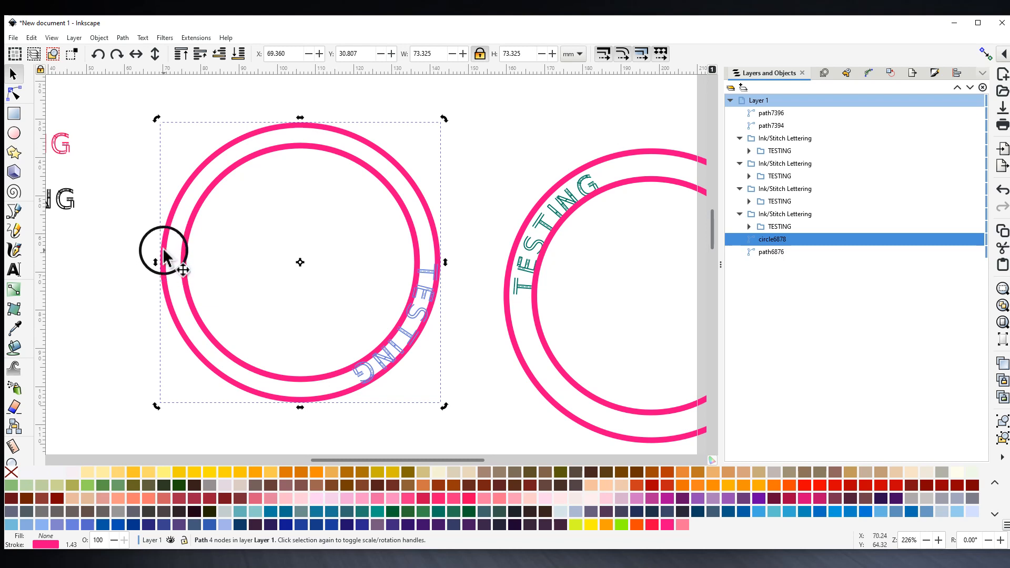
left_click(14, 95)
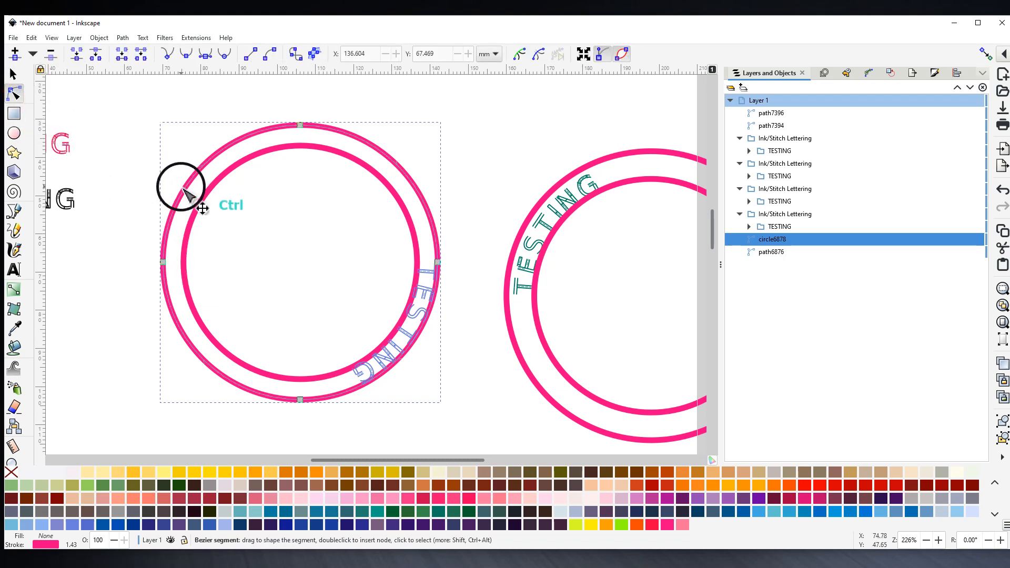
key("ctrl+a")
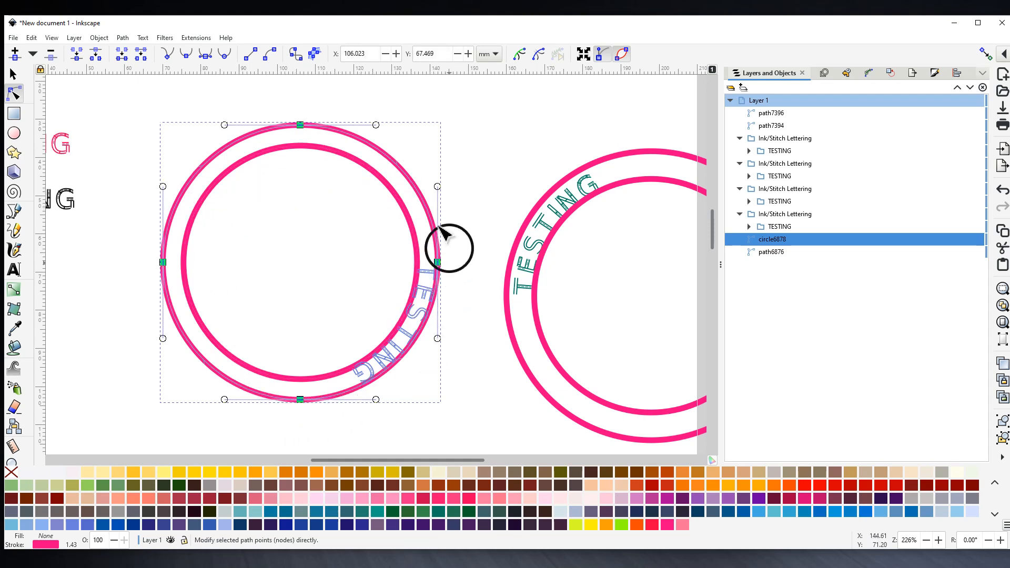
left_click(97, 56)
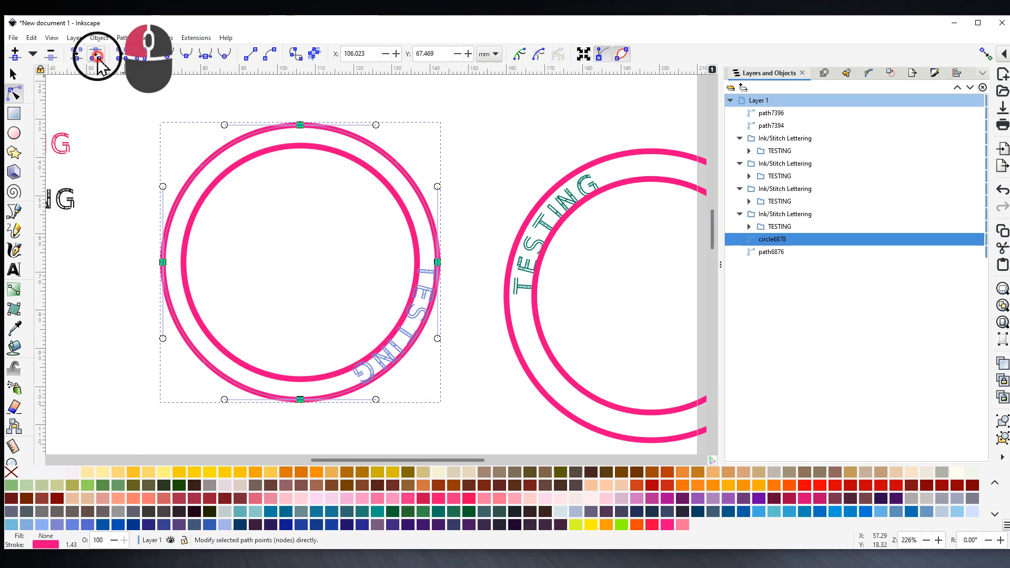
left_click(122, 37)
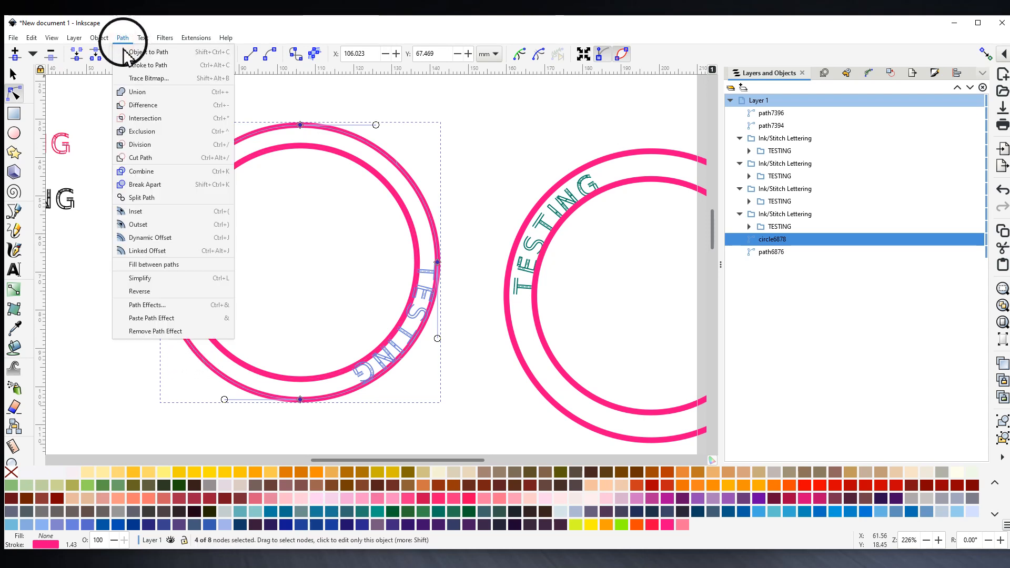
left_click(145, 185)
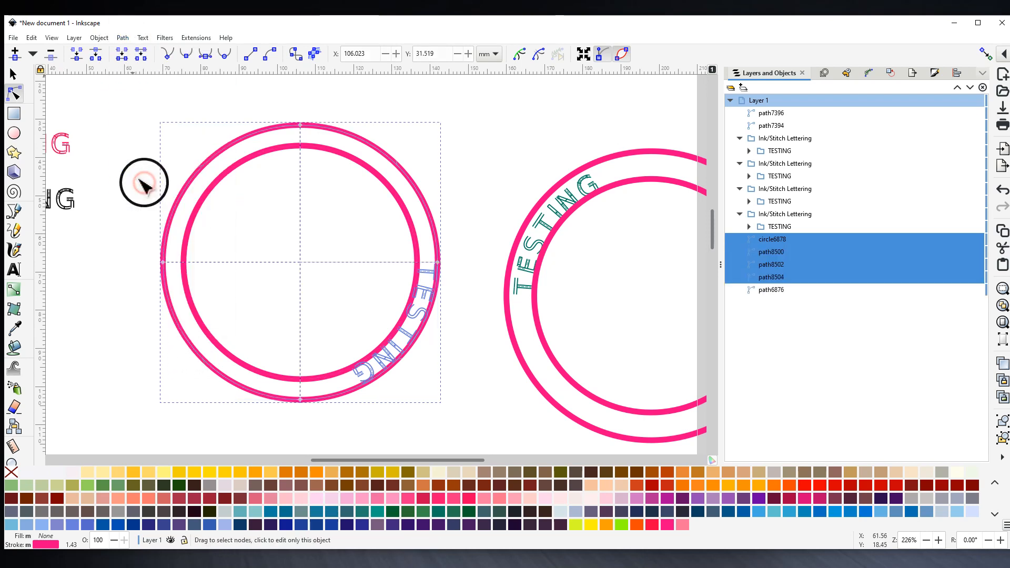
left_click(116, 343)
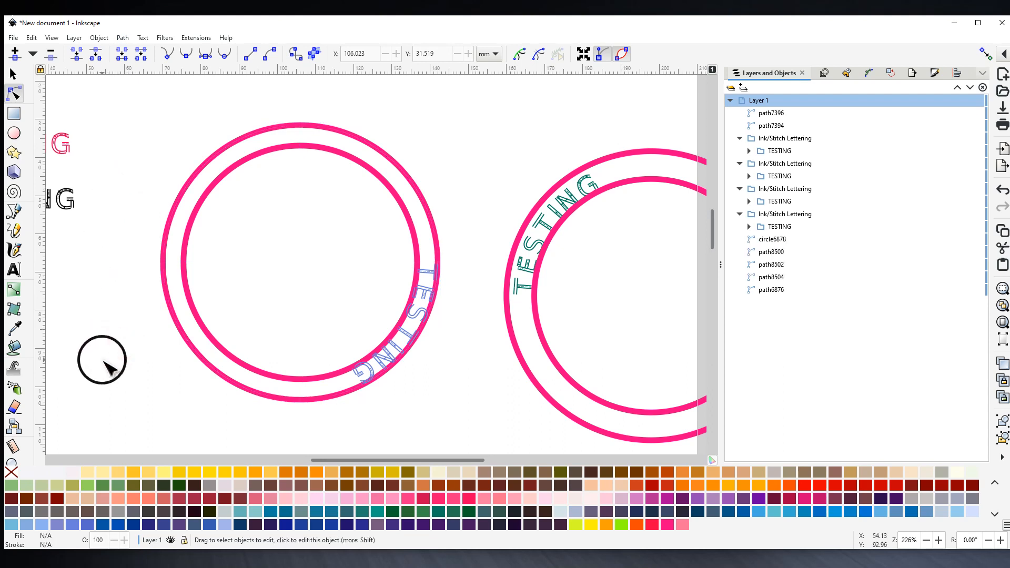
- Select the lower-left arc together with the pink TESTING lettering, then deselect
left_click(224, 379)
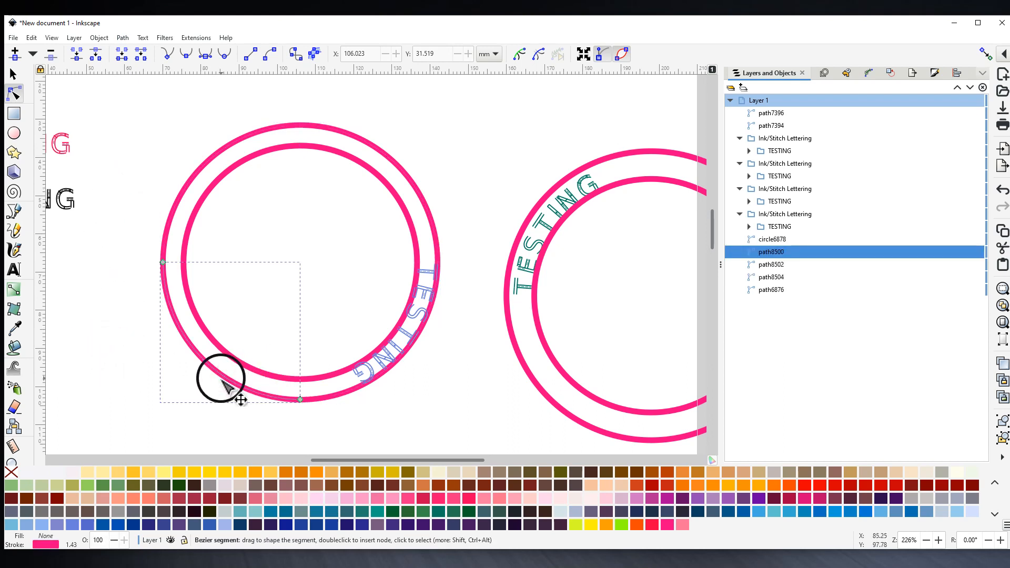
left_click_drag(196, 434, 406, 406)
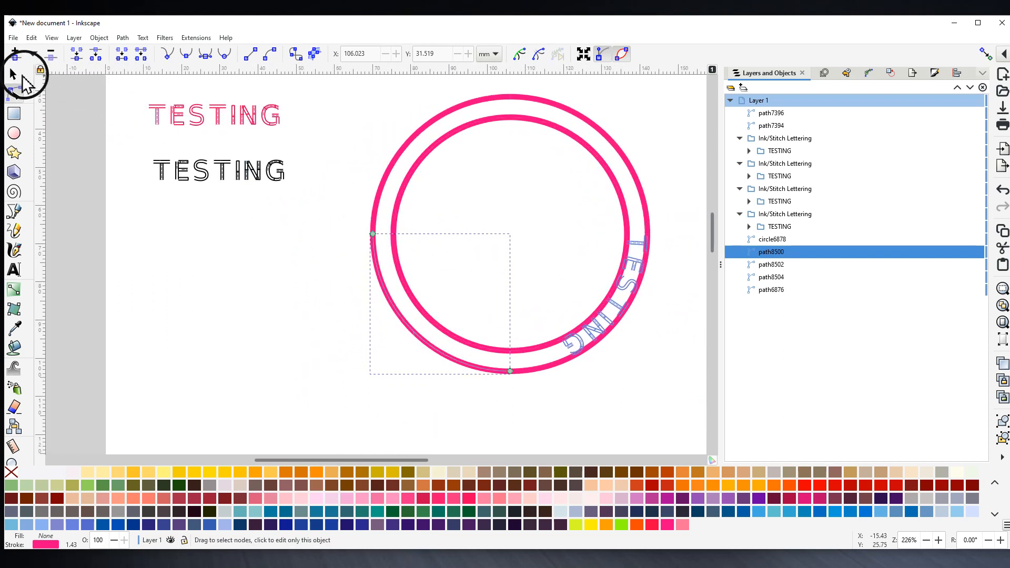
left_click(16, 75)
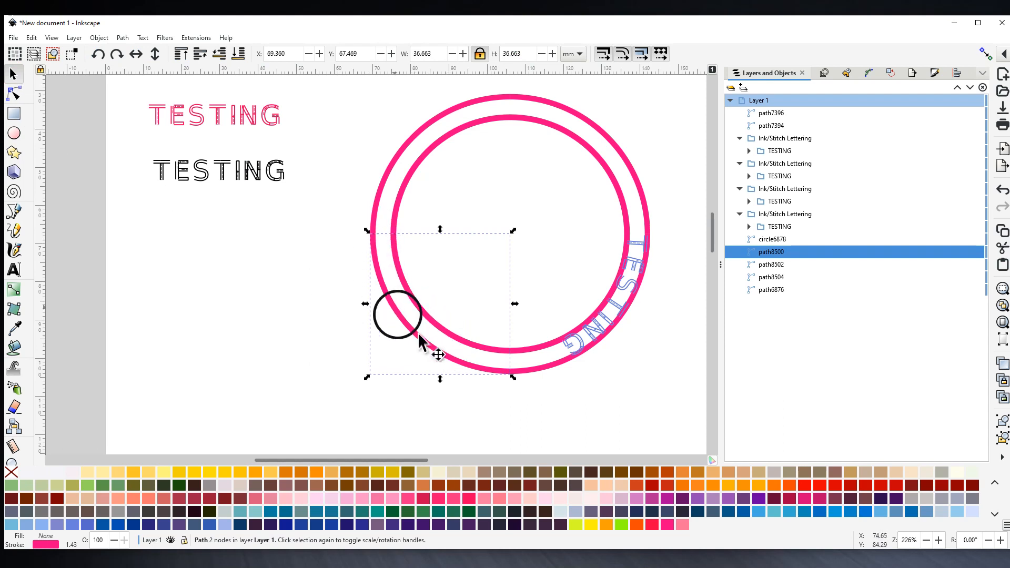
left_click(243, 119, "shift")
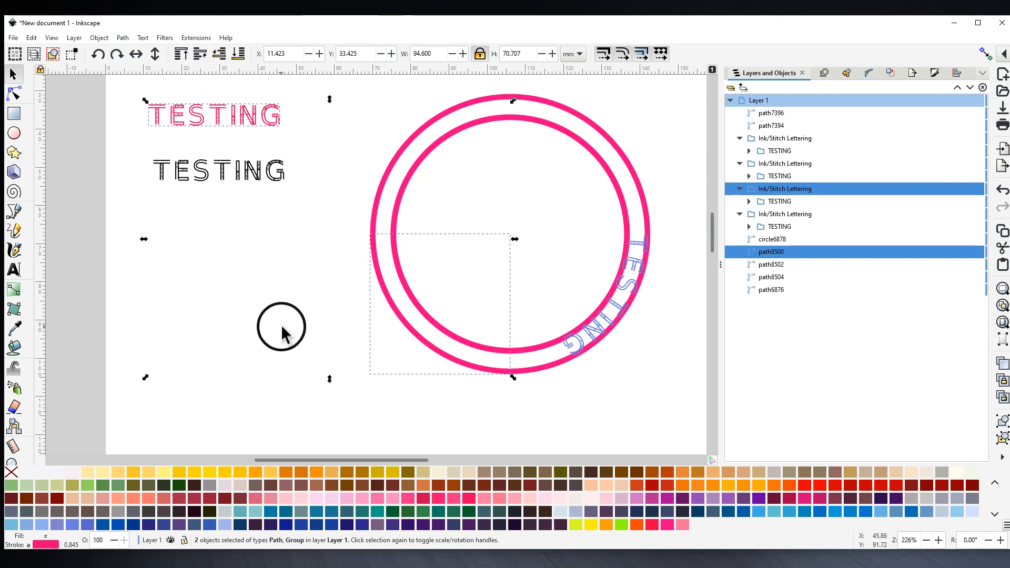
left_click(280, 363)
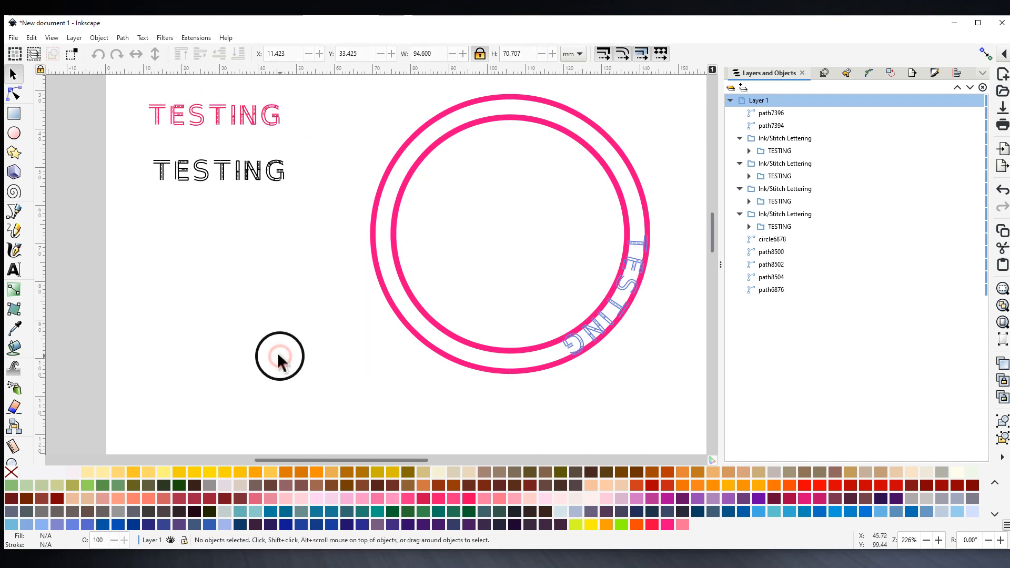
- Select the lower-left quarter arc's nodes and apply Path > Reverse to flip its direction
scroll(435, 366, "up", 1, "ctrl")
left_click(445, 361)
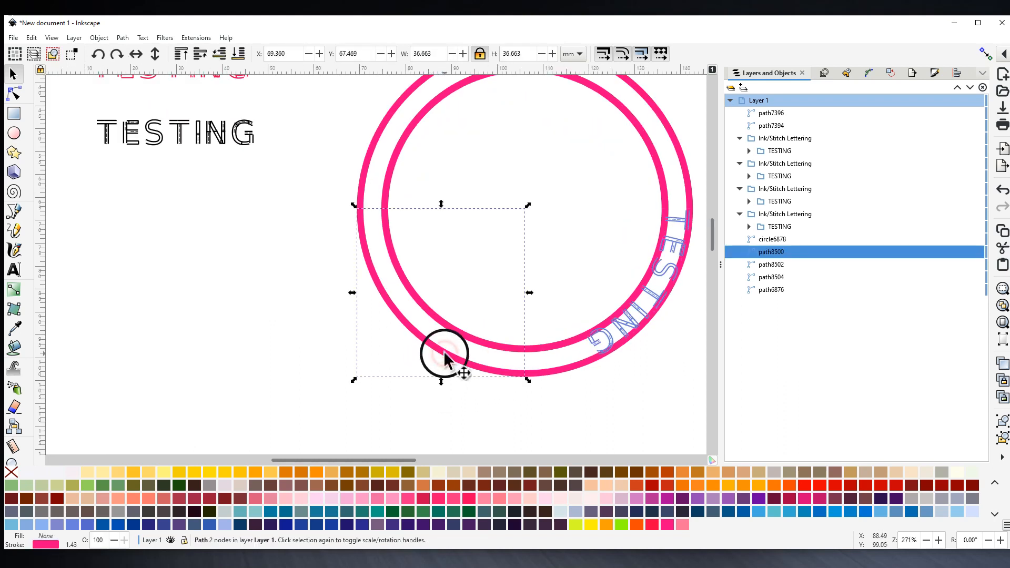
left_click(14, 93)
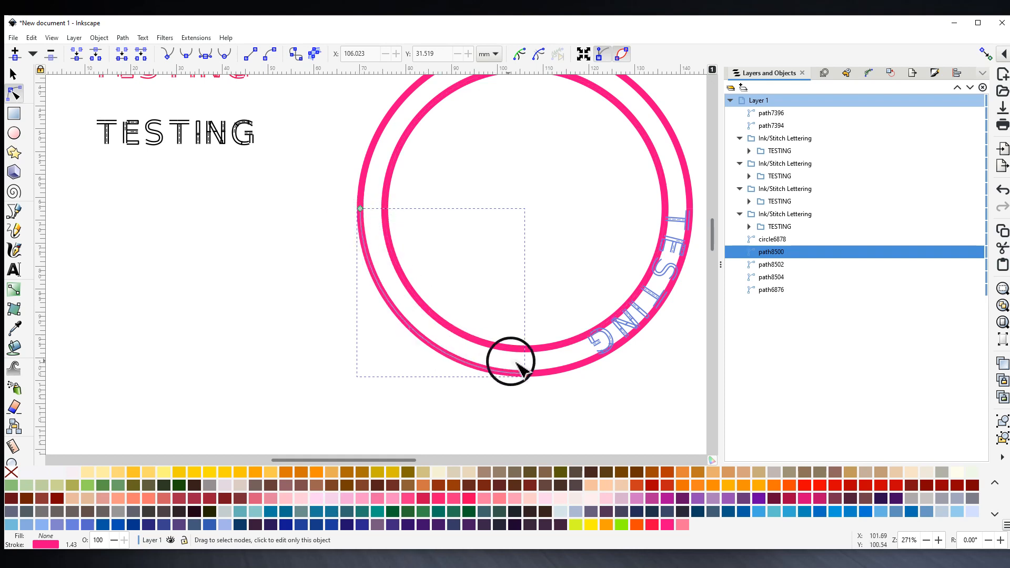
left_click(413, 330)
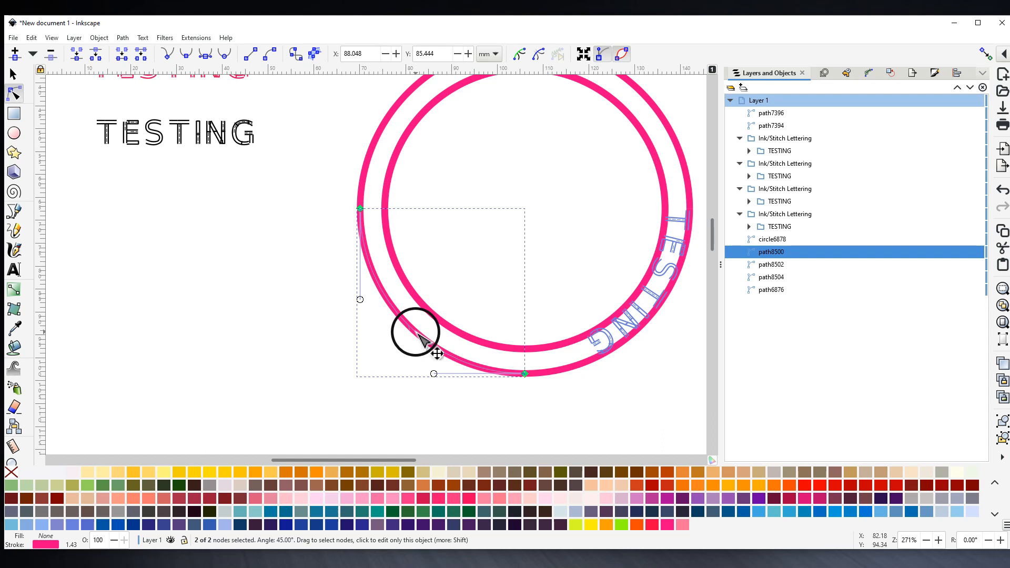
left_click(123, 39)
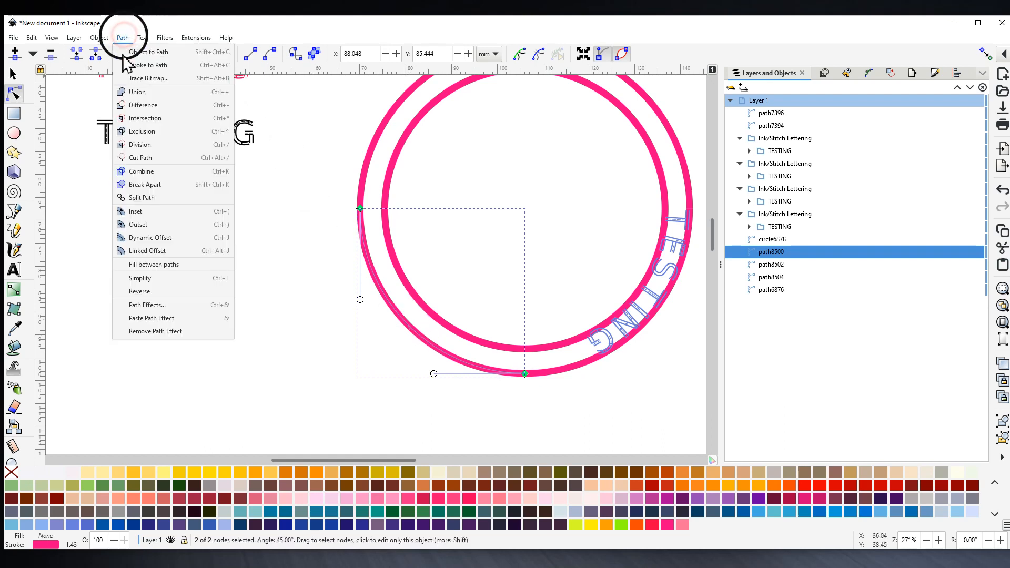
left_click(146, 292)
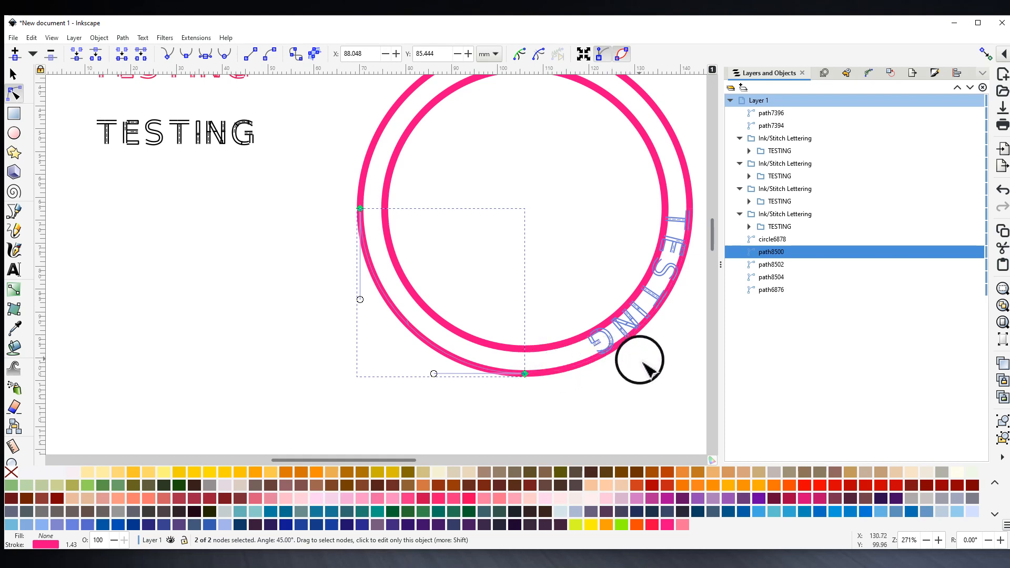
left_click_drag(643, 363, 569, 403)
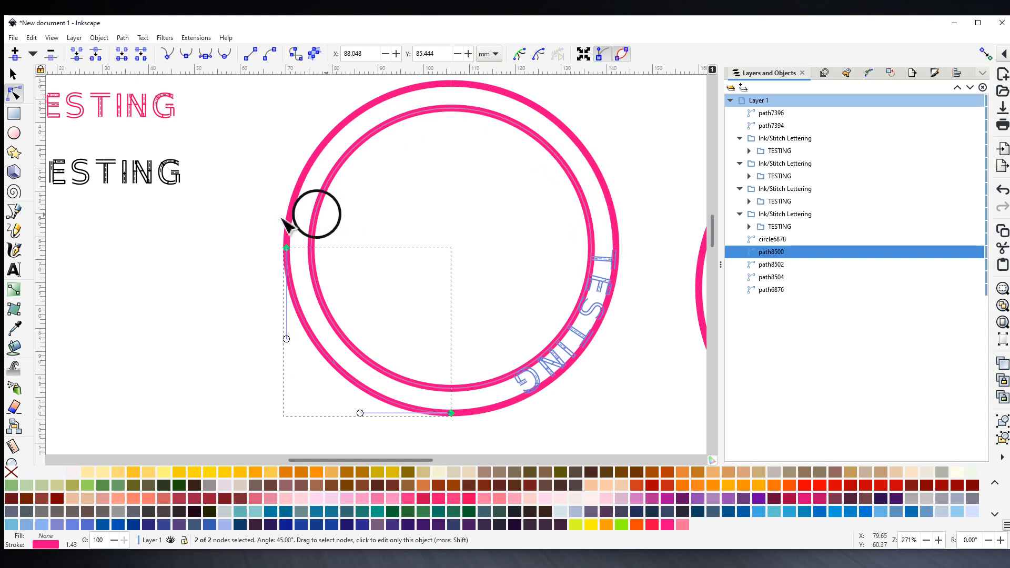
left_click_drag(214, 221, 288, 232)
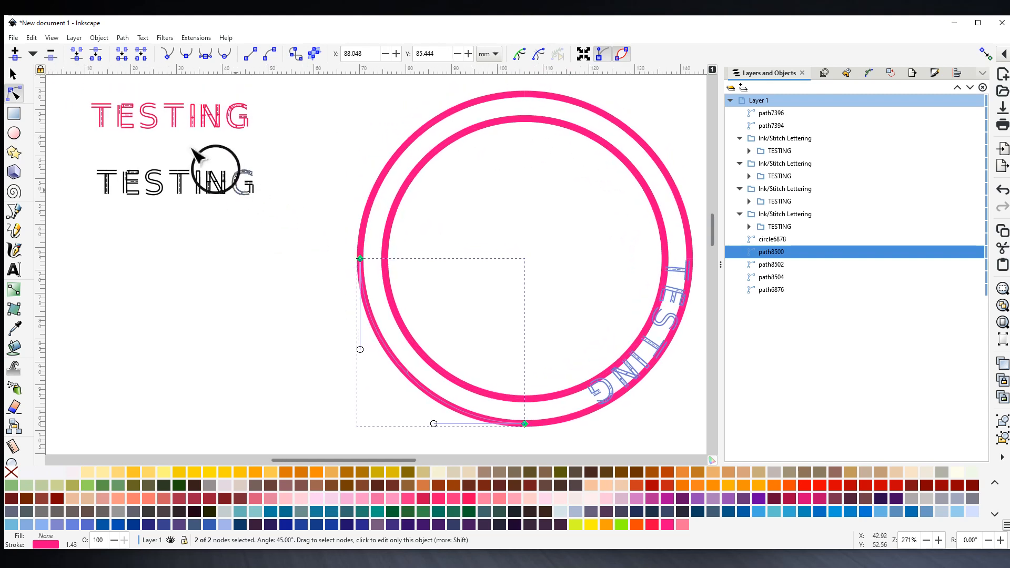
- Select the lower-left arc with the pink TESTING group and open Ink/Stitch Lettering along path
left_click(174, 122)
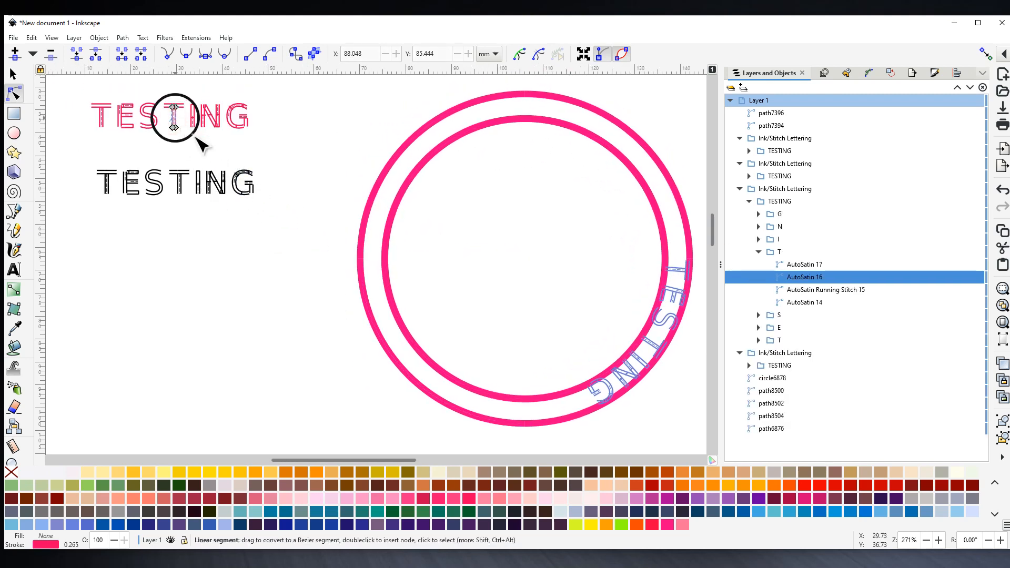
left_click(432, 393)
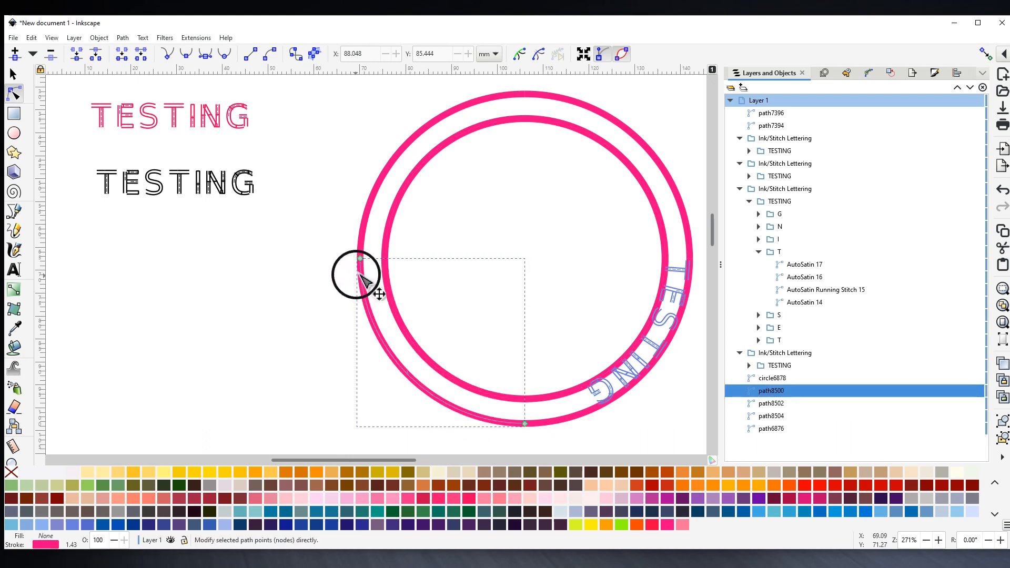
left_click(210, 117, "shift")
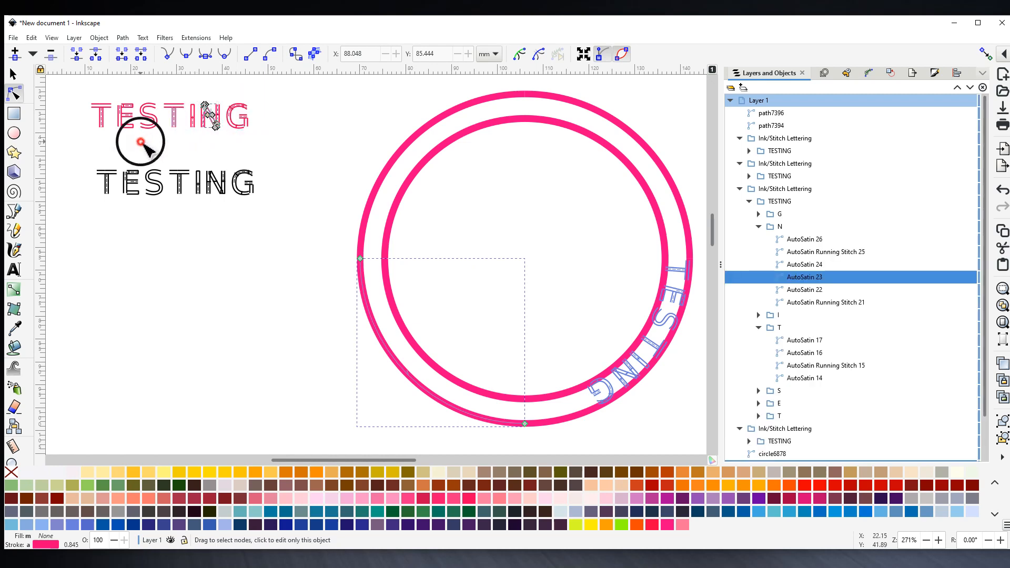
left_click(141, 143)
left_click(13, 74)
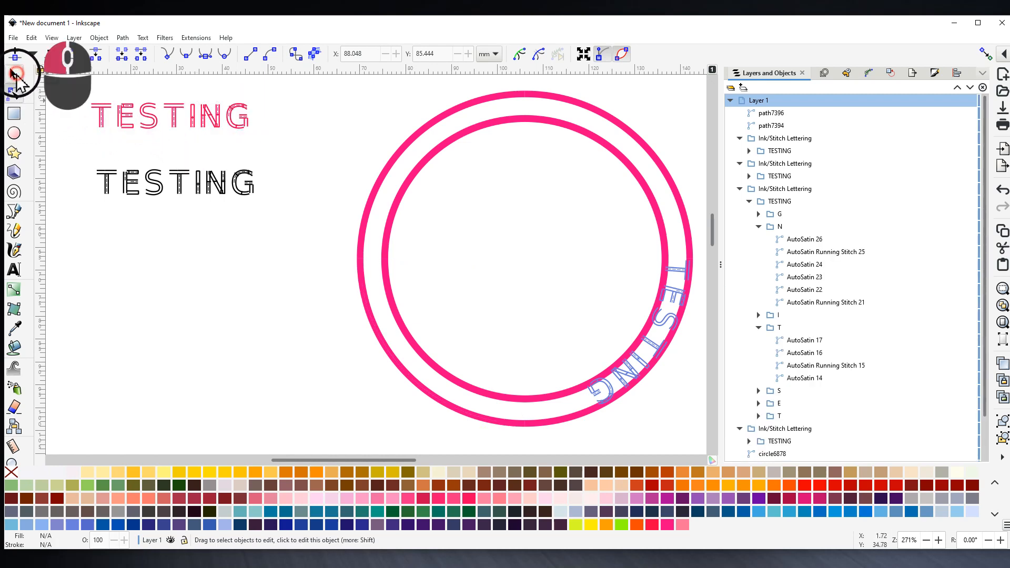
left_click(425, 393)
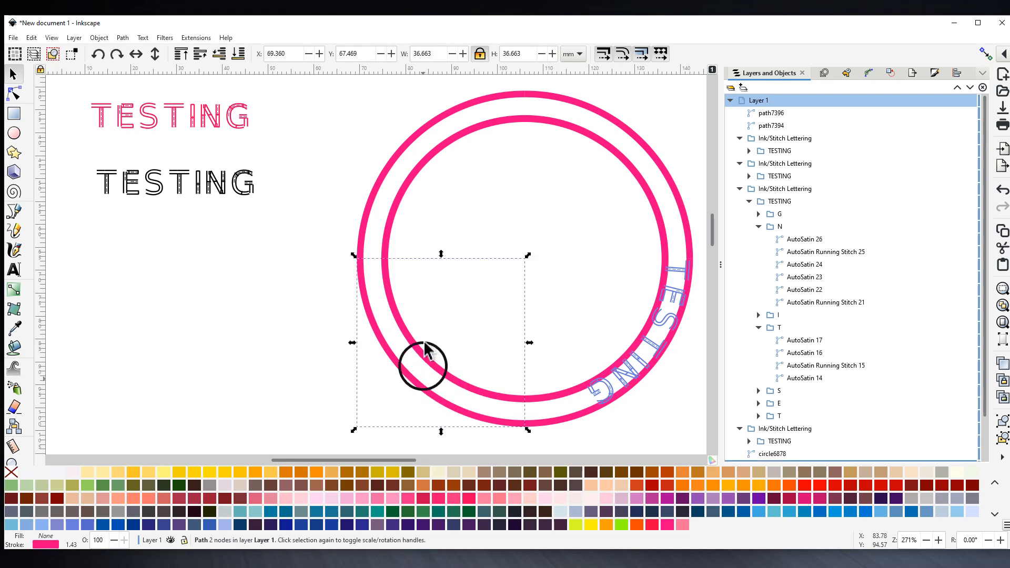
left_click(174, 120, "shift")
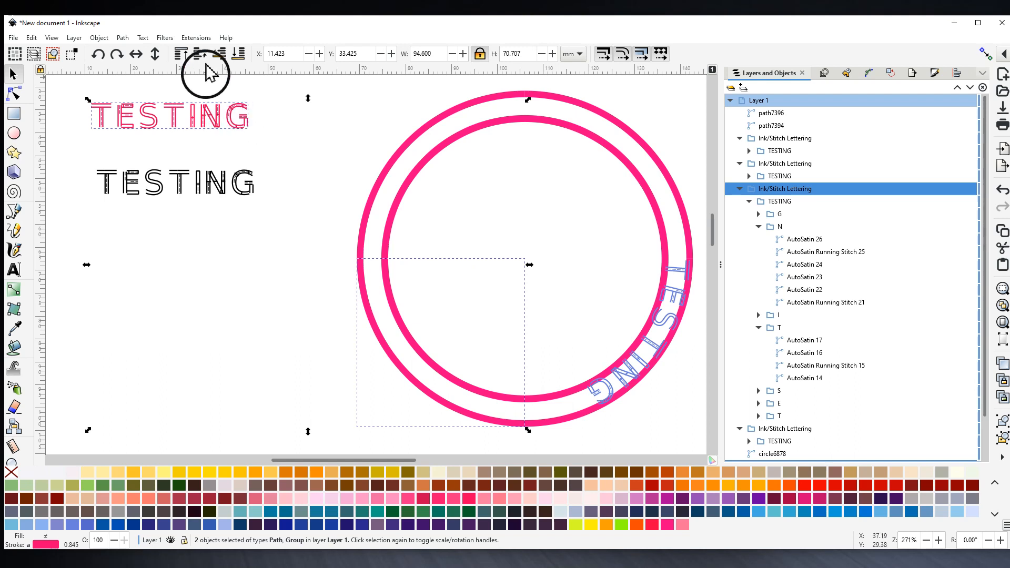
left_click(195, 38)
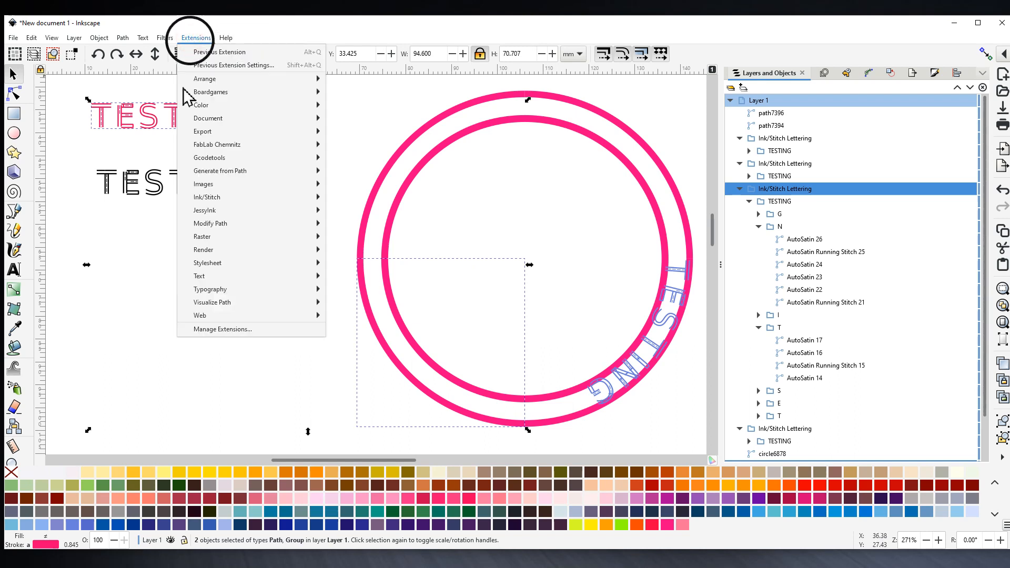
mouse_move(247, 198)
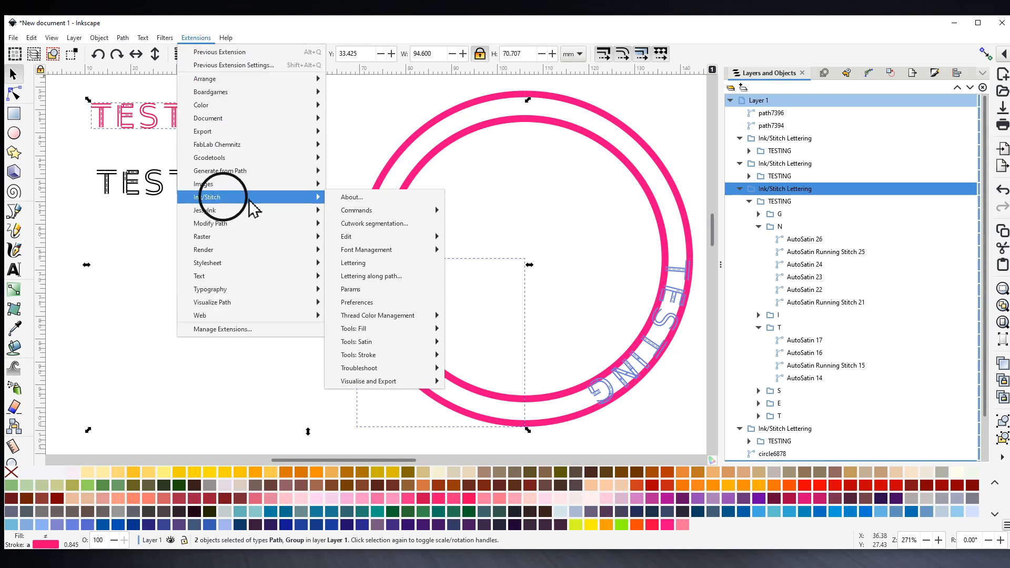
left_click(368, 277)
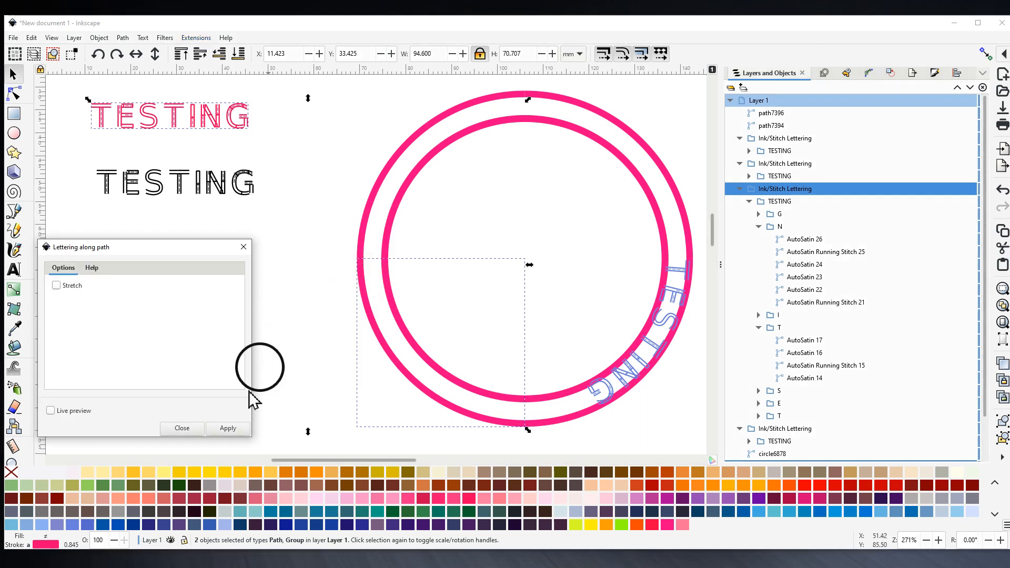
- Apply the lettering bend along the lower-left arc and undo an accidental red outline
left_click(227, 429)
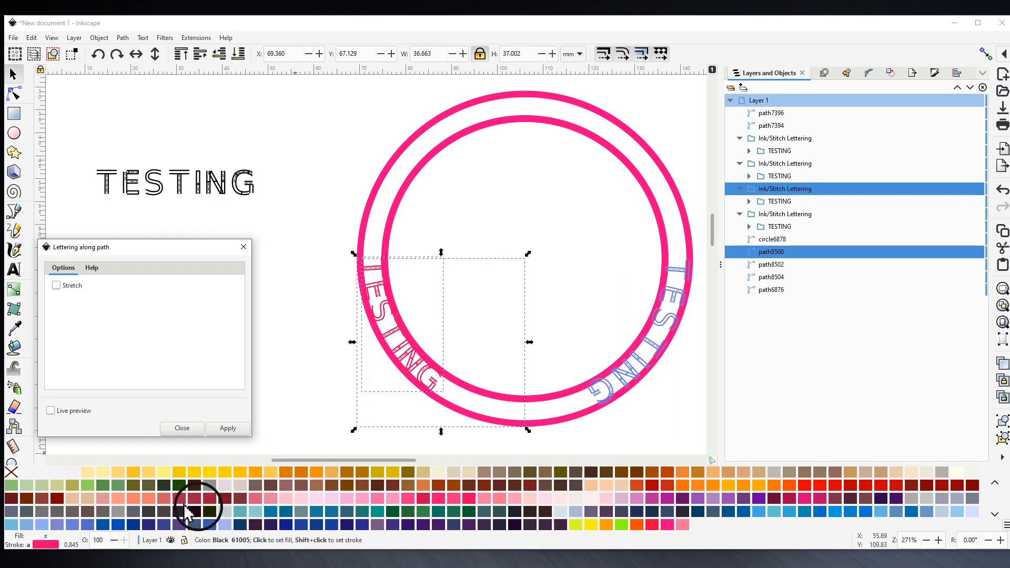
left_click(210, 498, "shift")
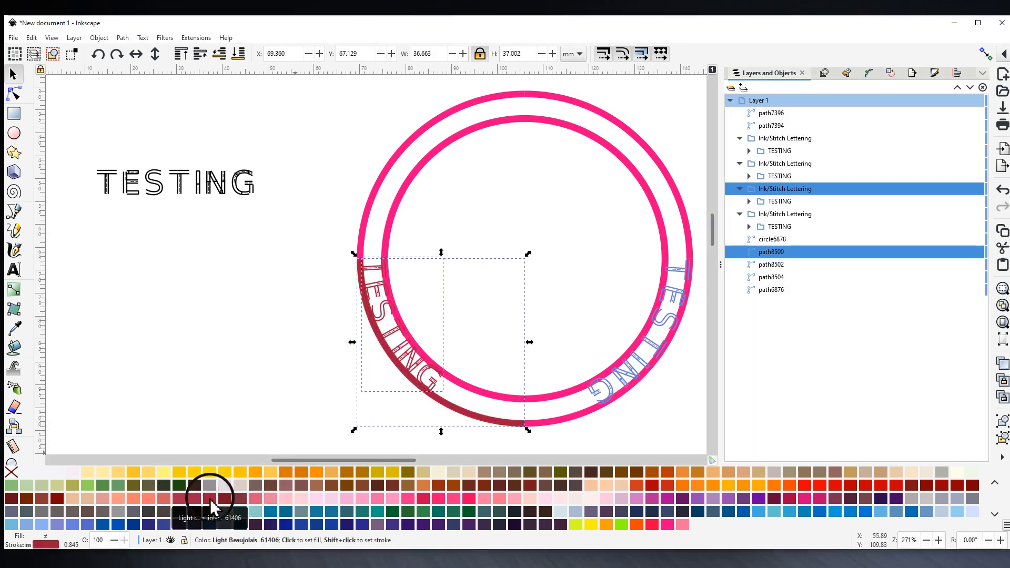
left_click(31, 38)
left_click(42, 52)
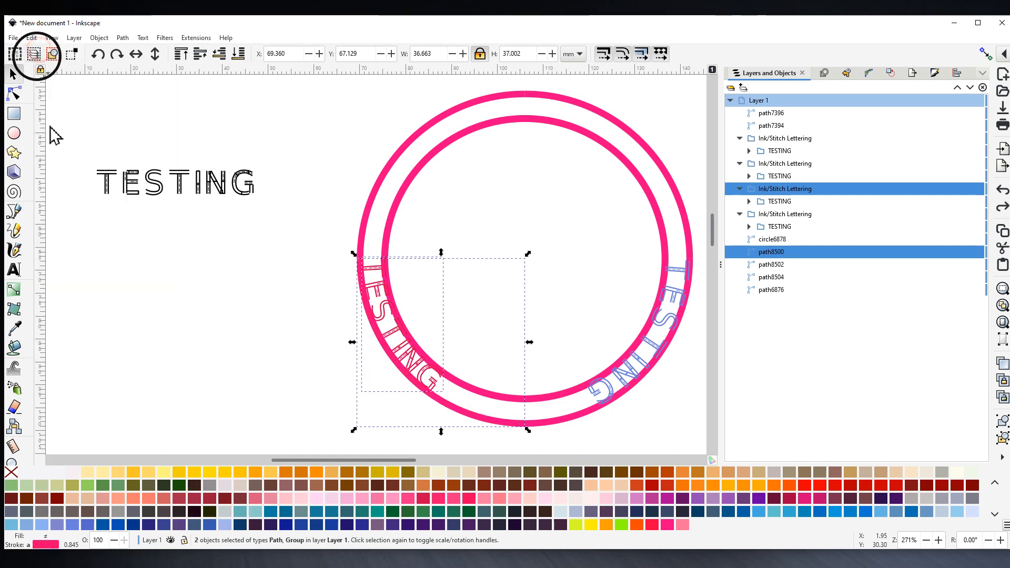
- Give the bent TESTING lettering a dark navy (True Blue) outline
left_click(273, 355)
left_click(392, 335)
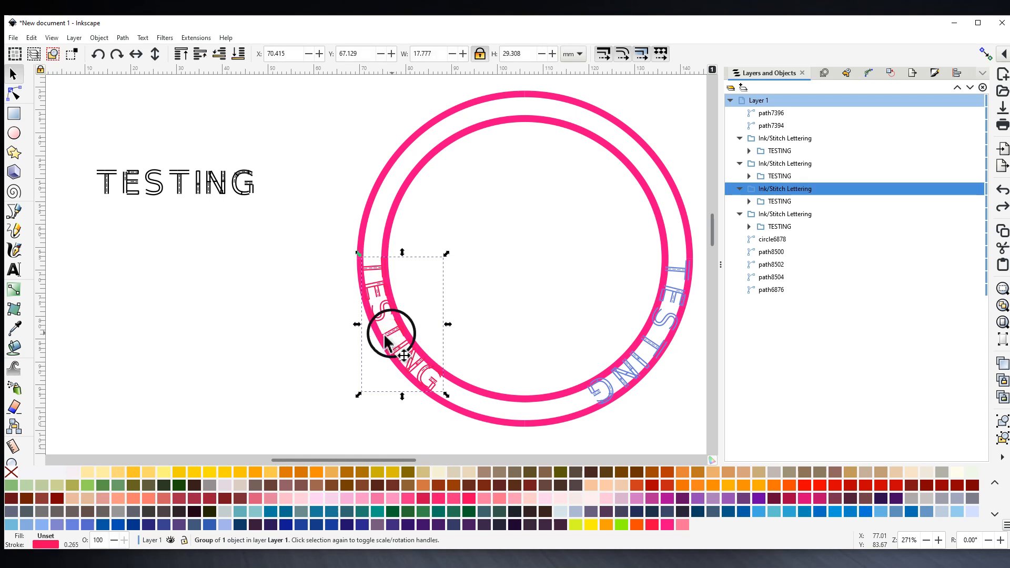
left_click(147, 525, "shift")
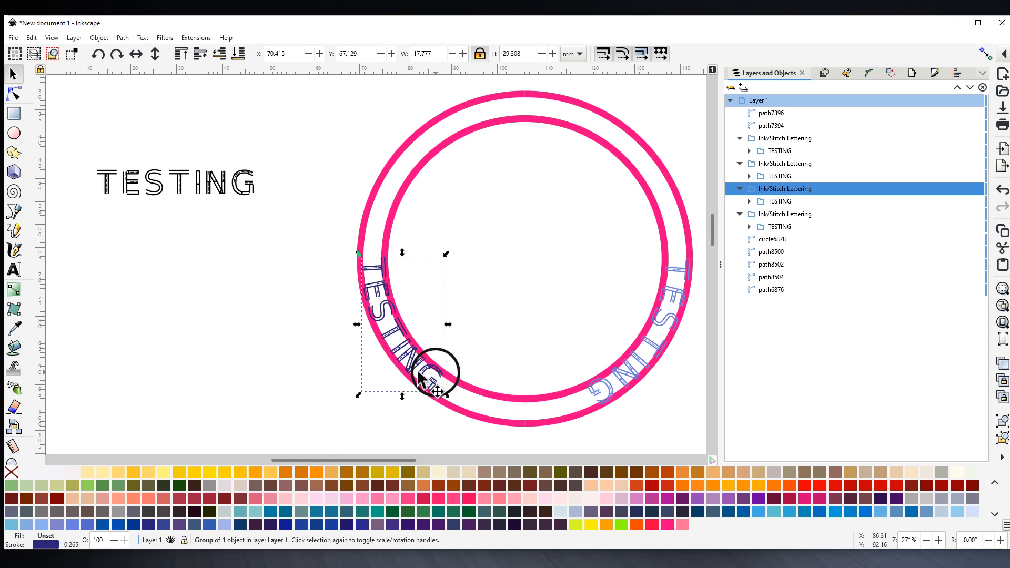
middle_click(540, 291)
mouse_move(541, 291)
left_mouse_down()
mouse_move(421, 349)
mouse_move(480, 340)
left_mouse_up()
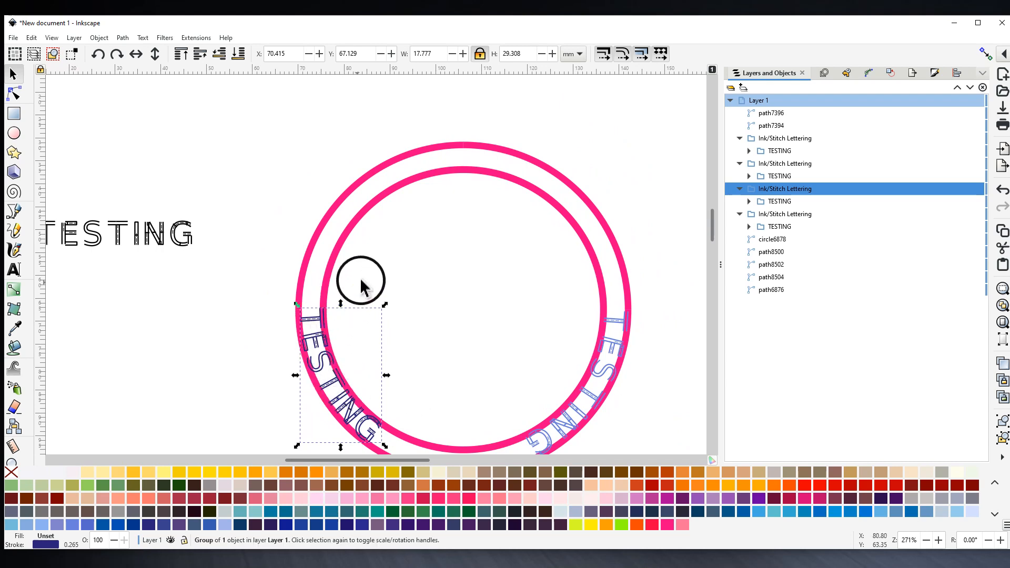
- Bend the dark grey TESTING lettering along the outer ring's upper-right arc via Lettering along path
left_click(577, 196)
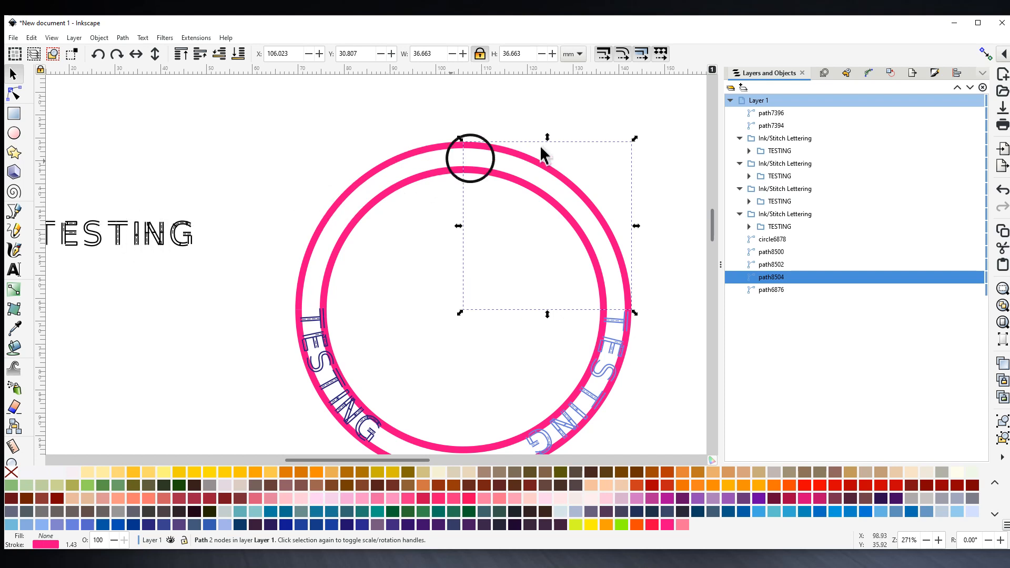
left_click(550, 173)
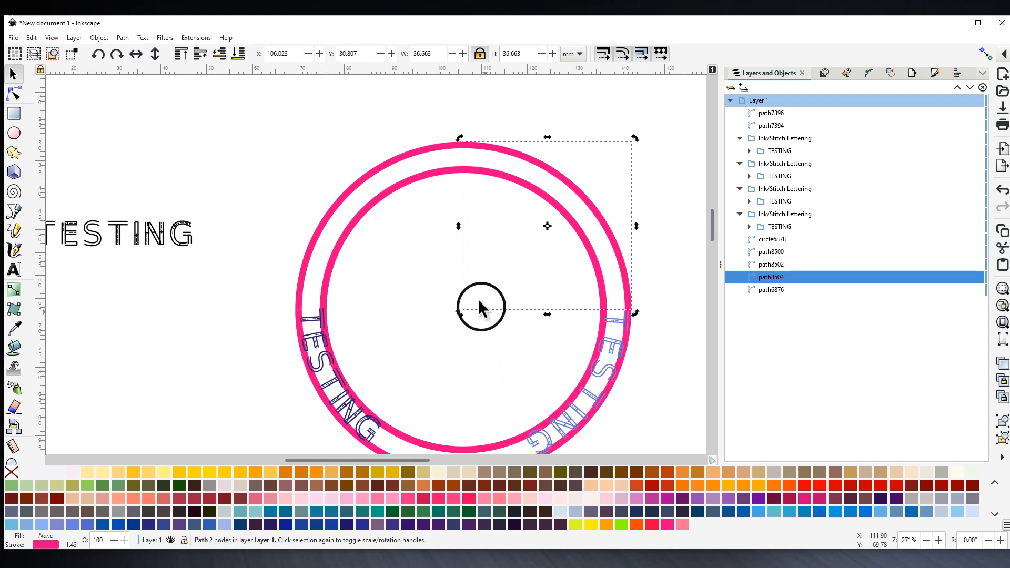
left_click(137, 238, "shift")
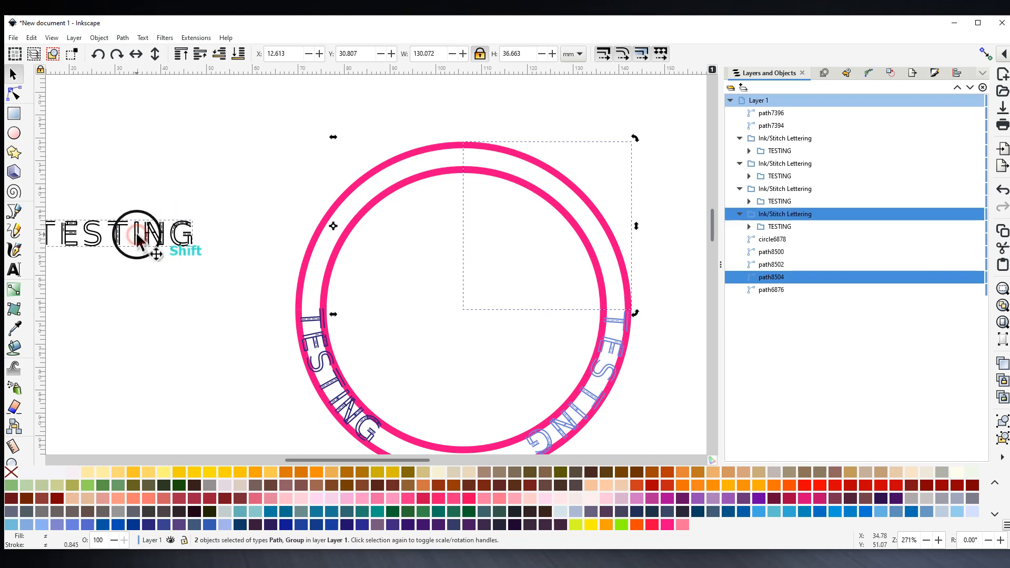
left_click(196, 37)
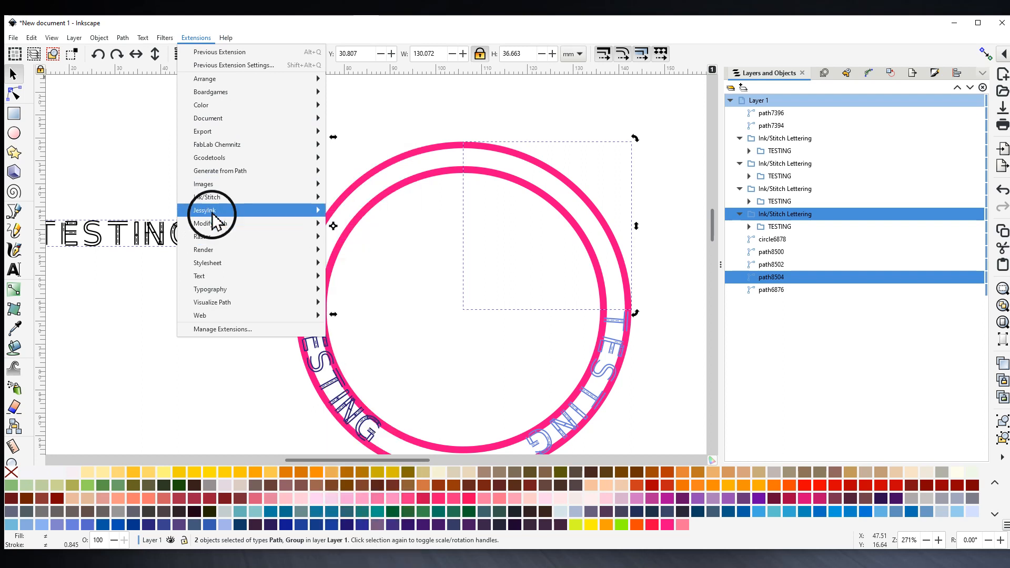
mouse_move(217, 201)
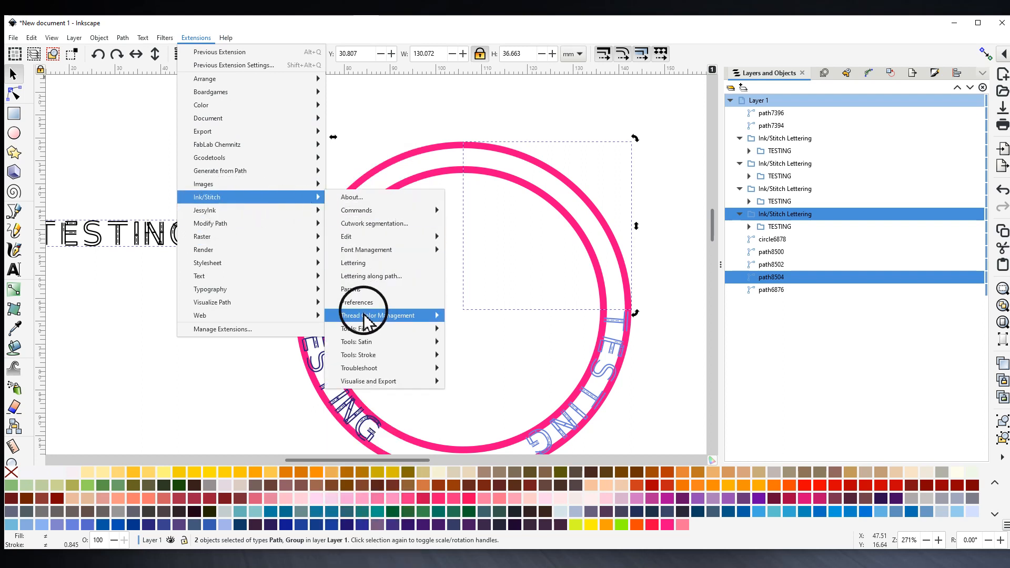
left_click(371, 276)
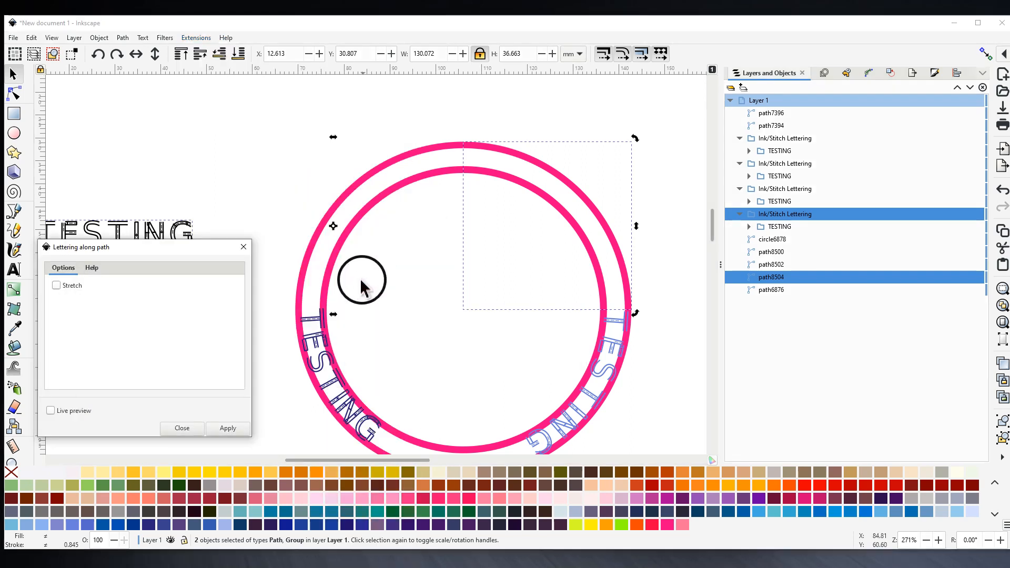
left_click(228, 428)
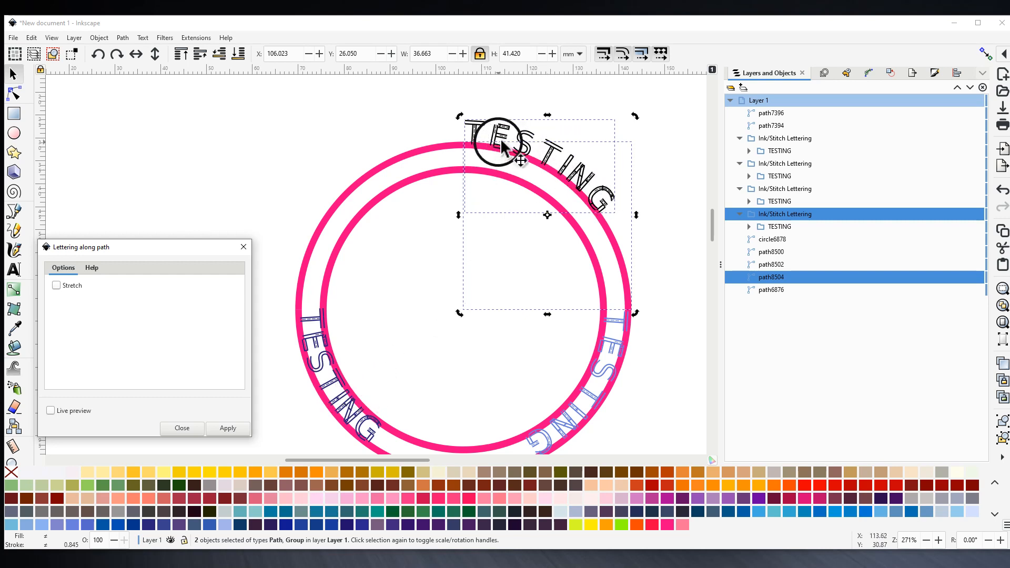
- Undo the upper-right lettering bend, then select the pink circle and pan to the right ring
left_click(31, 37)
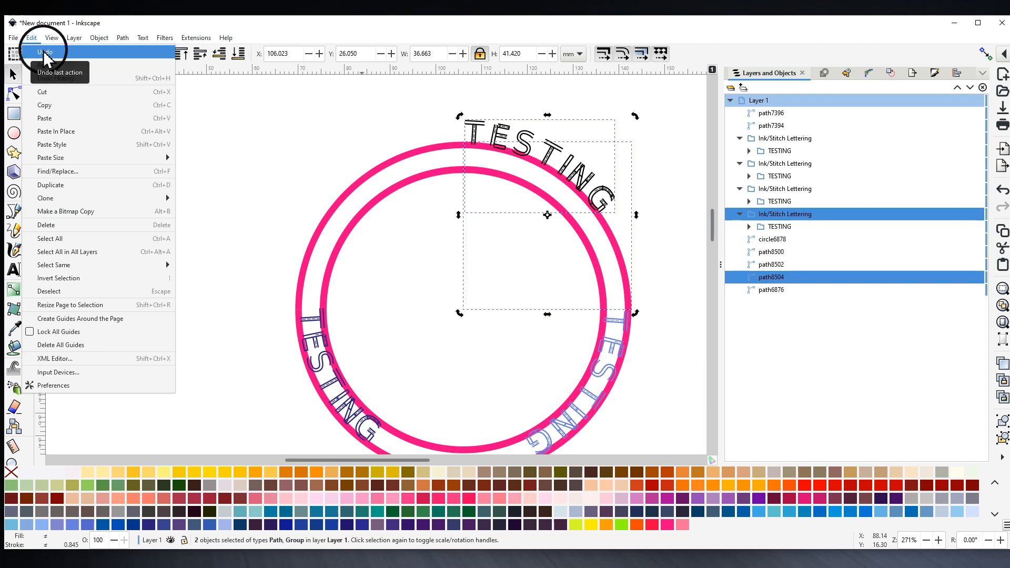
left_click(45, 52)
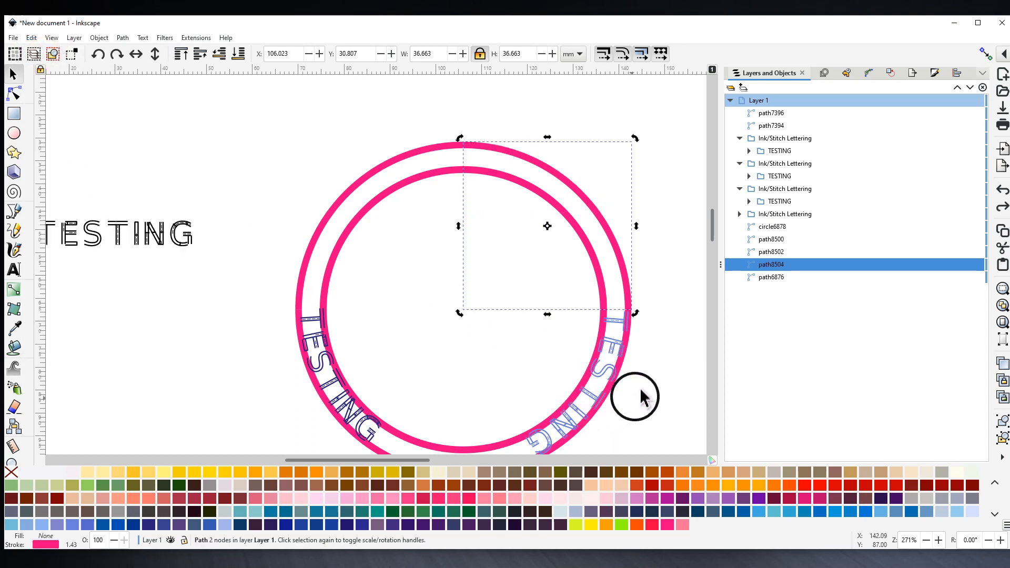
scroll(643, 392, "down", 3)
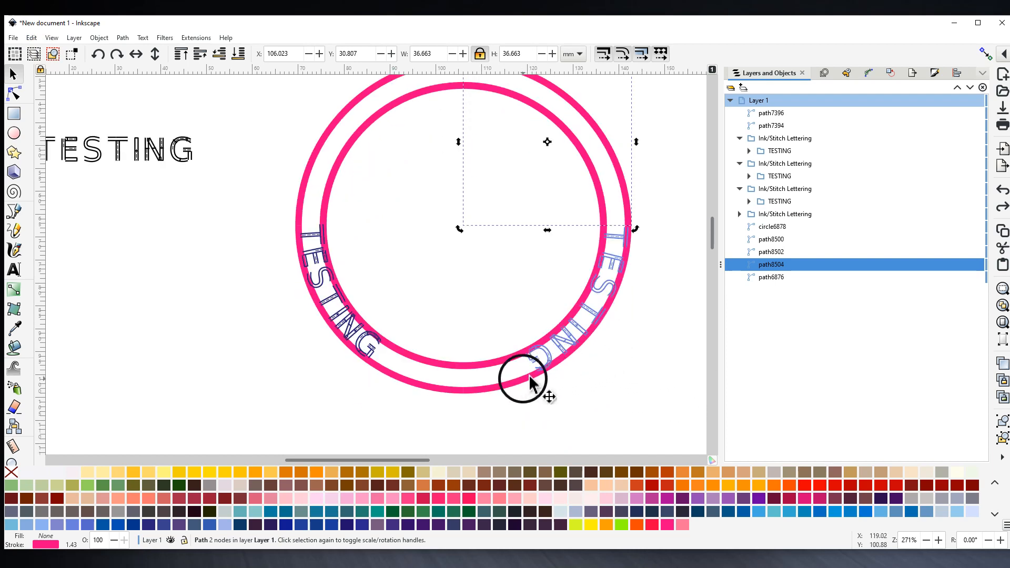
left_click(528, 382)
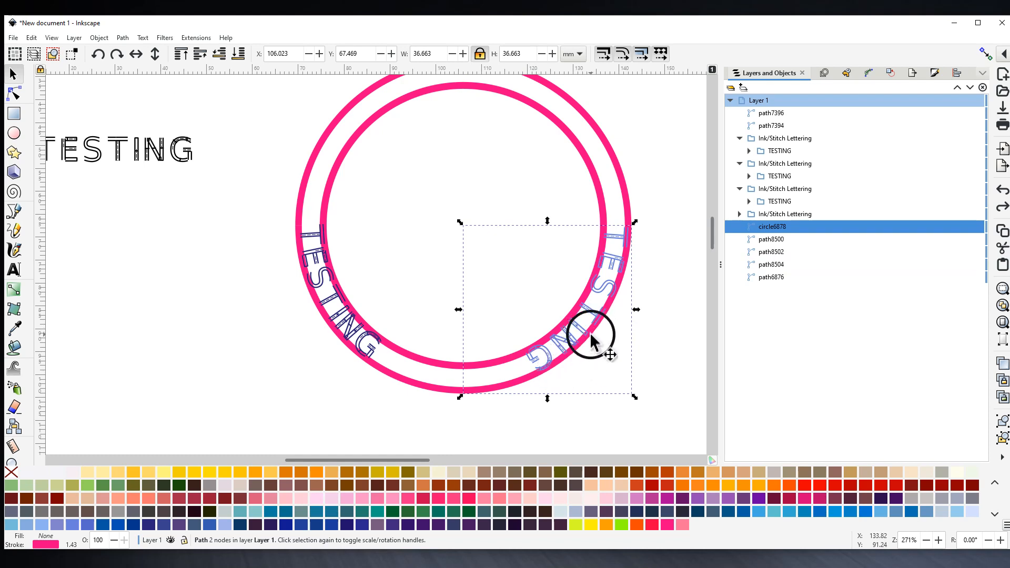
left_click_drag(667, 393, 518, 401)
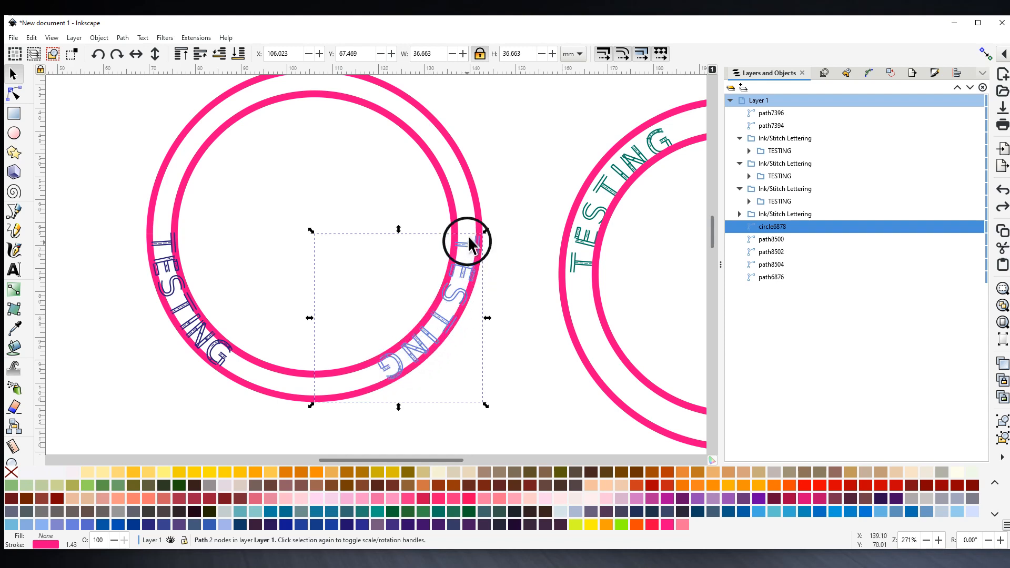
- Put the right-side TESTING lettering in rotate mode with its pivot on the circle's centre
left_click(441, 319)
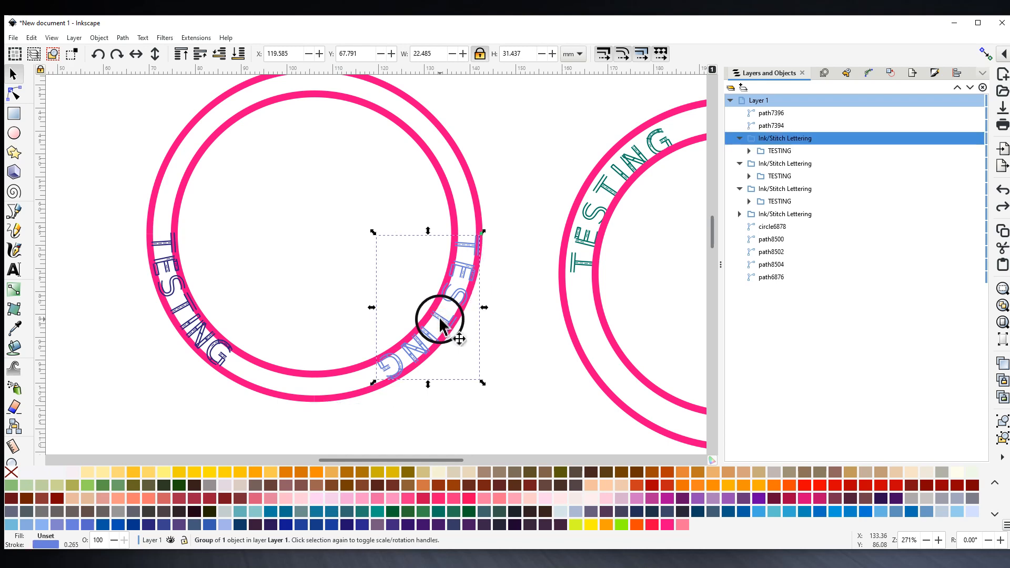
left_click(441, 322)
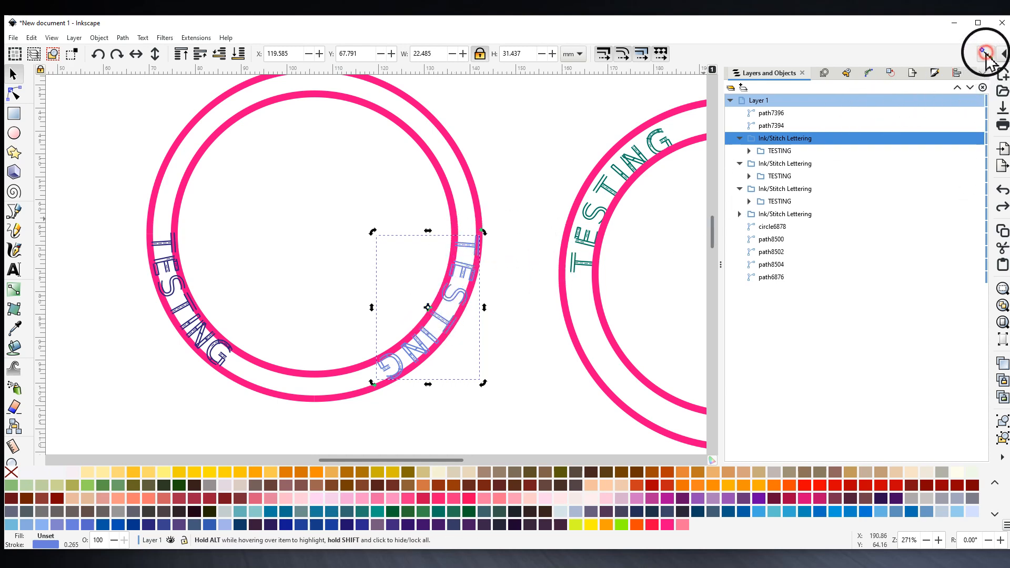
left_click(1002, 55)
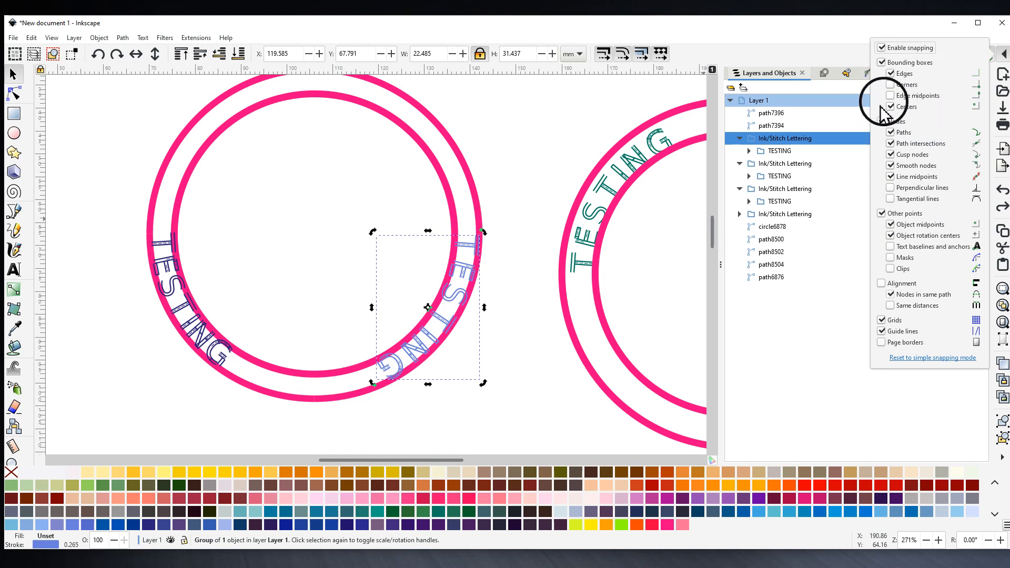
left_click(429, 310)
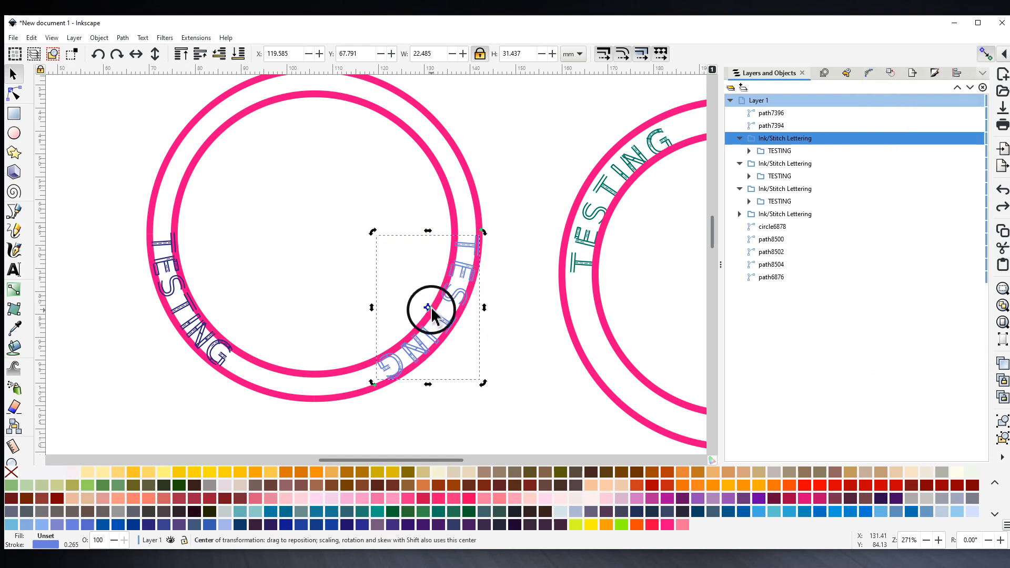
left_click_drag(428, 308, 320, 242)
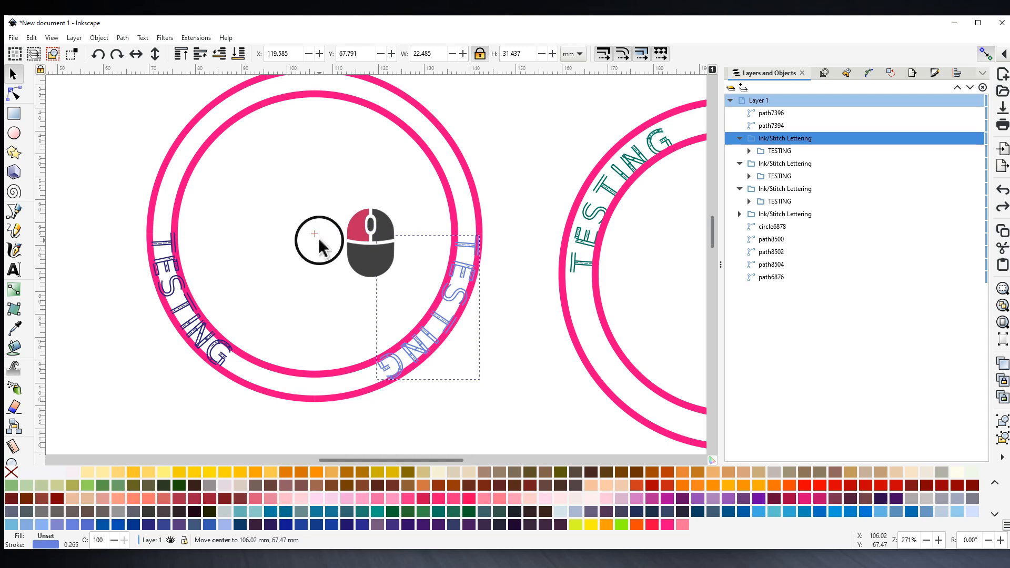
left_click(320, 240)
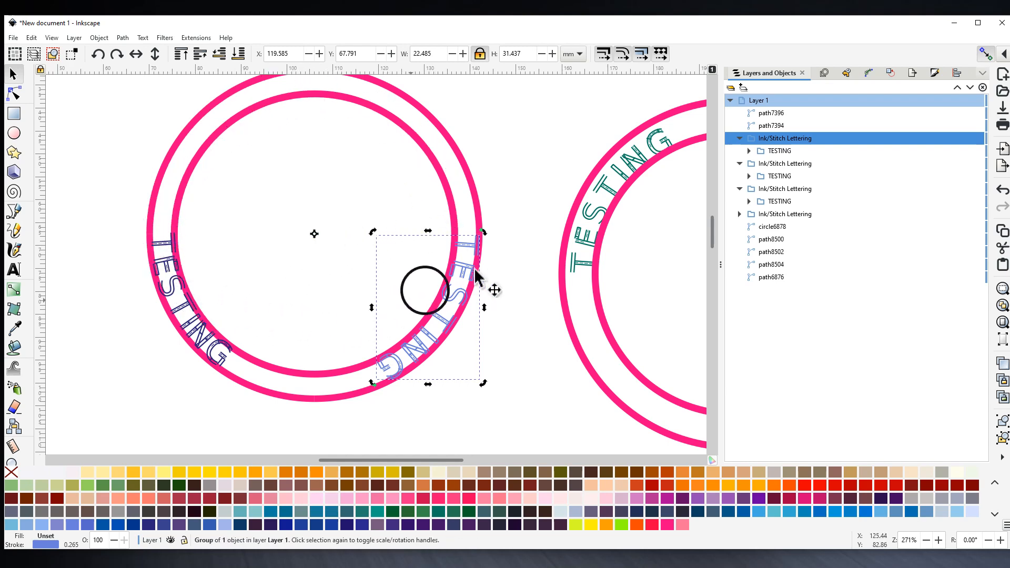
- With snapping on, rotate the lettering about 156° onto the ring's top-left arc
left_click_drag(484, 236, 446, 349)
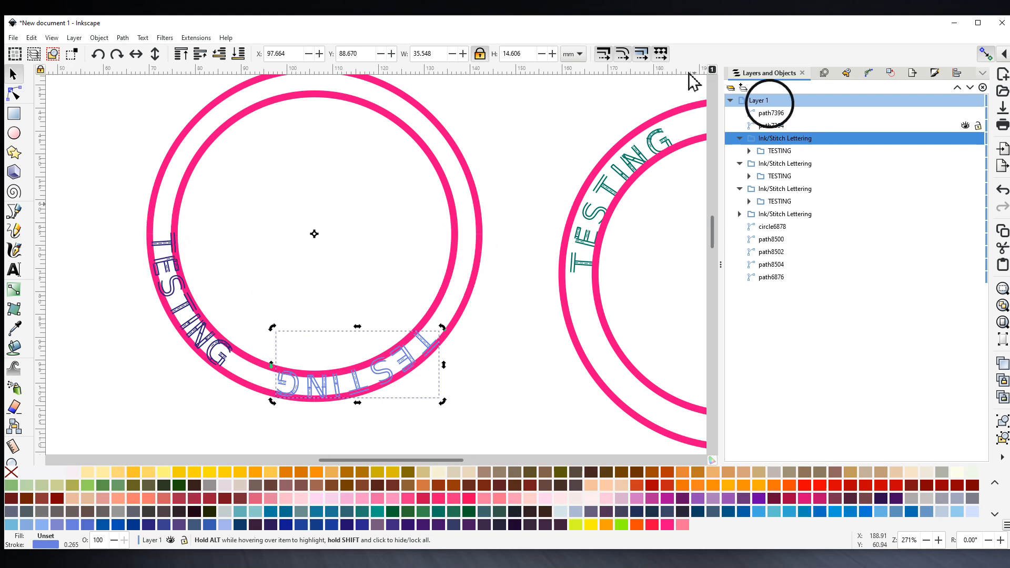
left_click(984, 52)
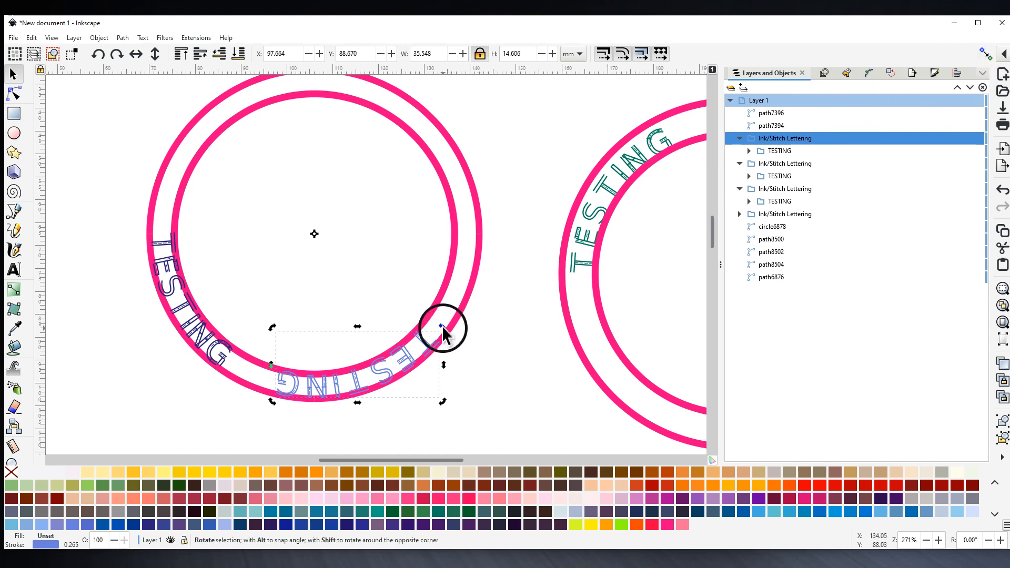
left_click_drag(444, 333, 177, 201)
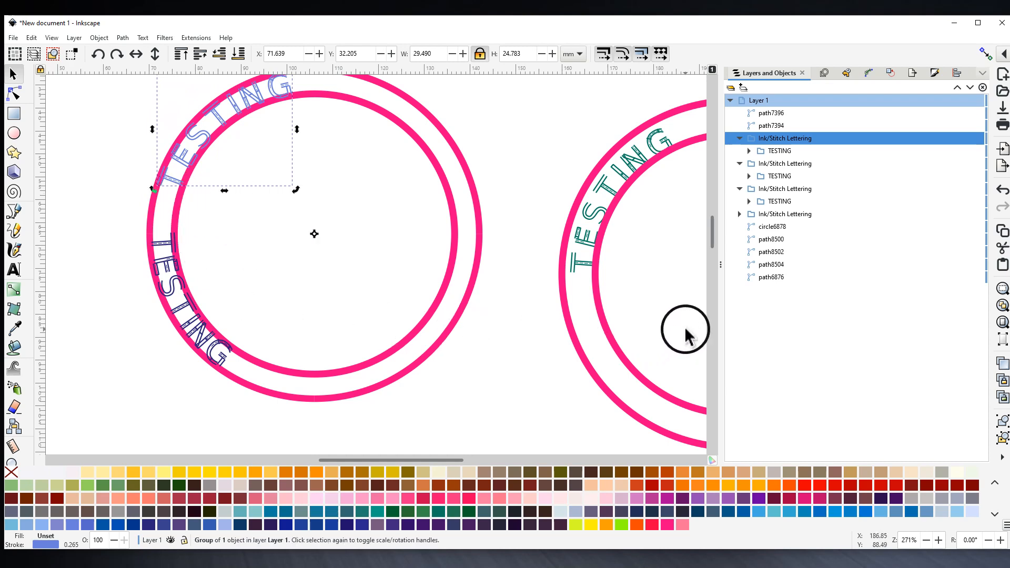
left_click_drag(686, 335, 519, 350)
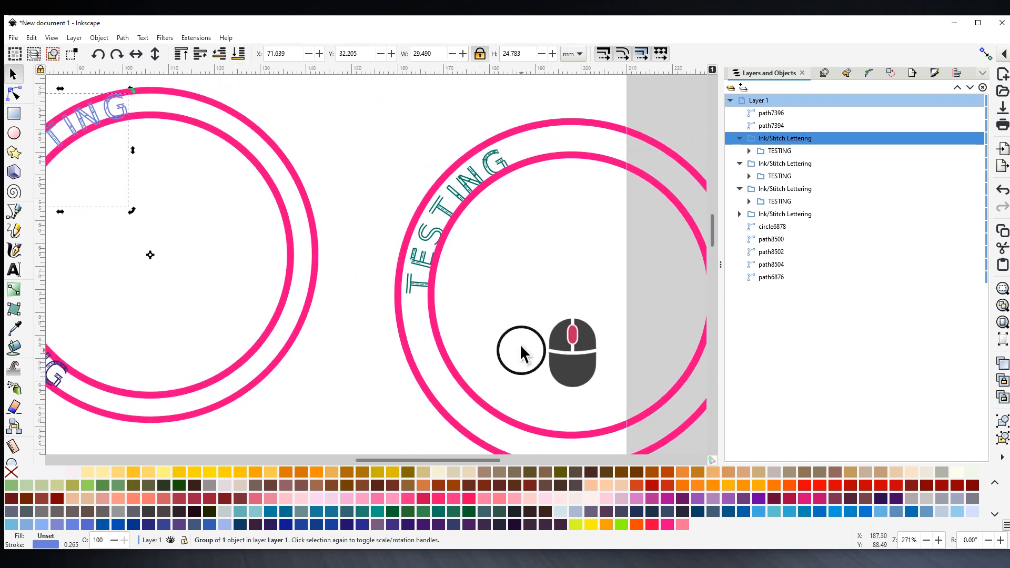
- Drag one pink circle of the right-hand ring down-right off its shared centre
left_click(487, 189)
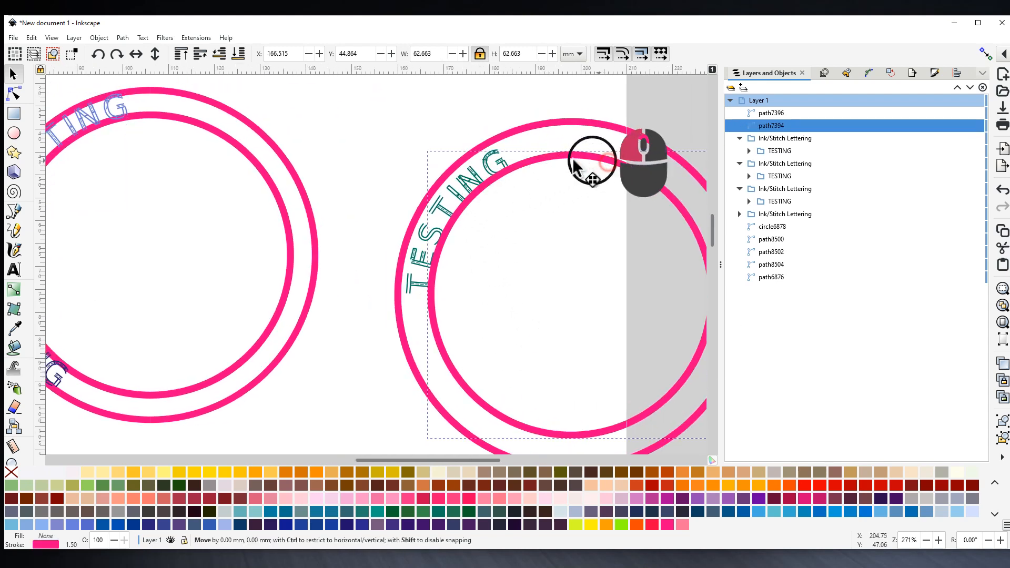
left_click_drag(602, 167, 645, 214)
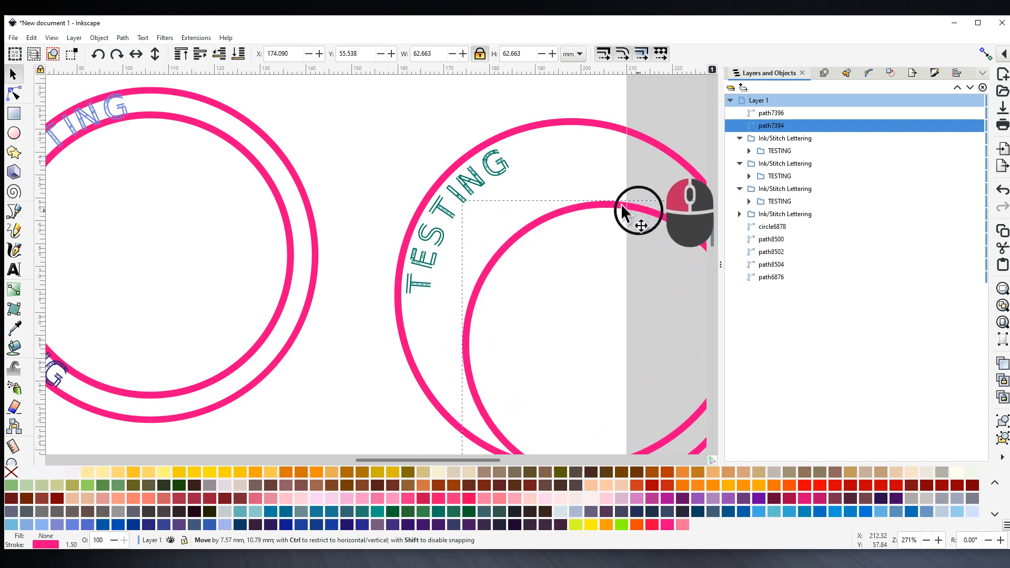
left_click(447, 211)
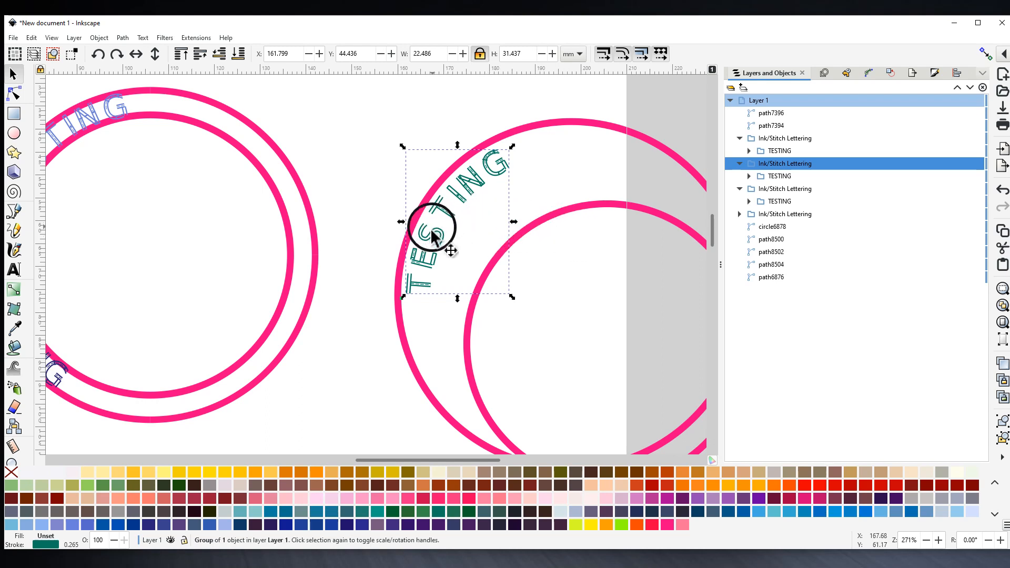
- Drag the green TESTING lettering onto the left ring's upper-left arc, pivot on the ring's centre
left_click_drag(433, 233, 92, 218)
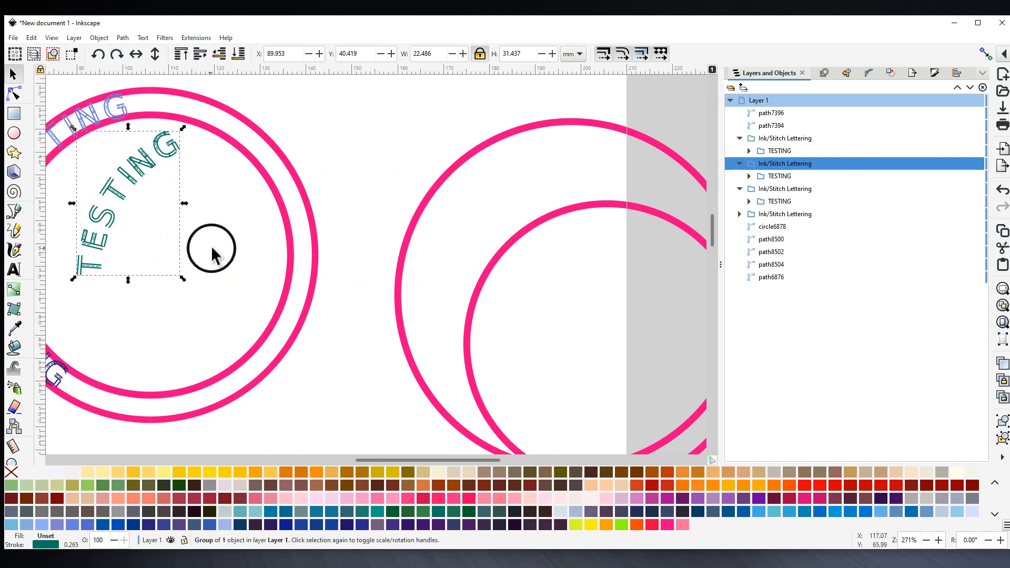
left_click_drag(213, 250, 444, 266)
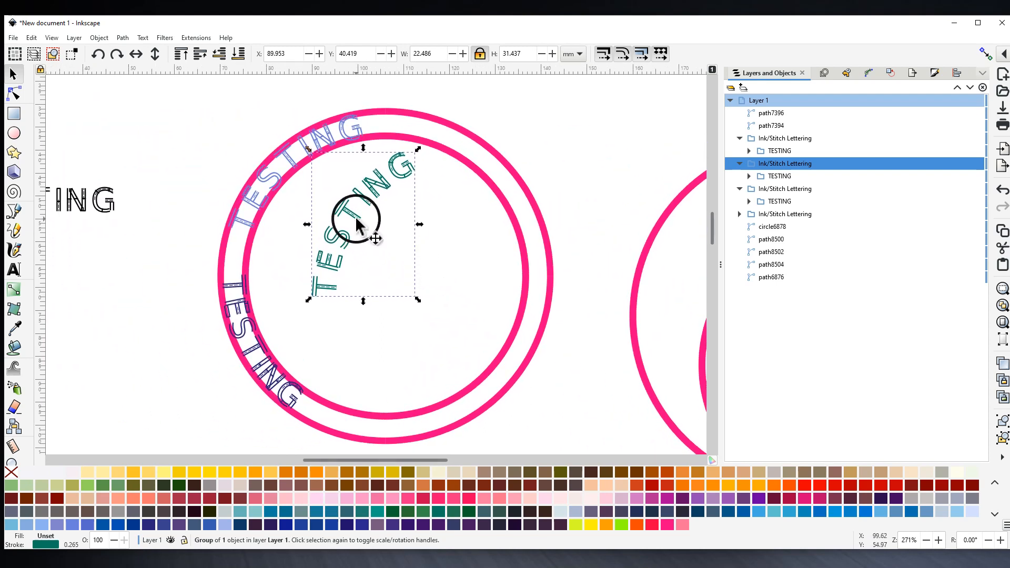
left_click_drag(356, 221, 266, 193)
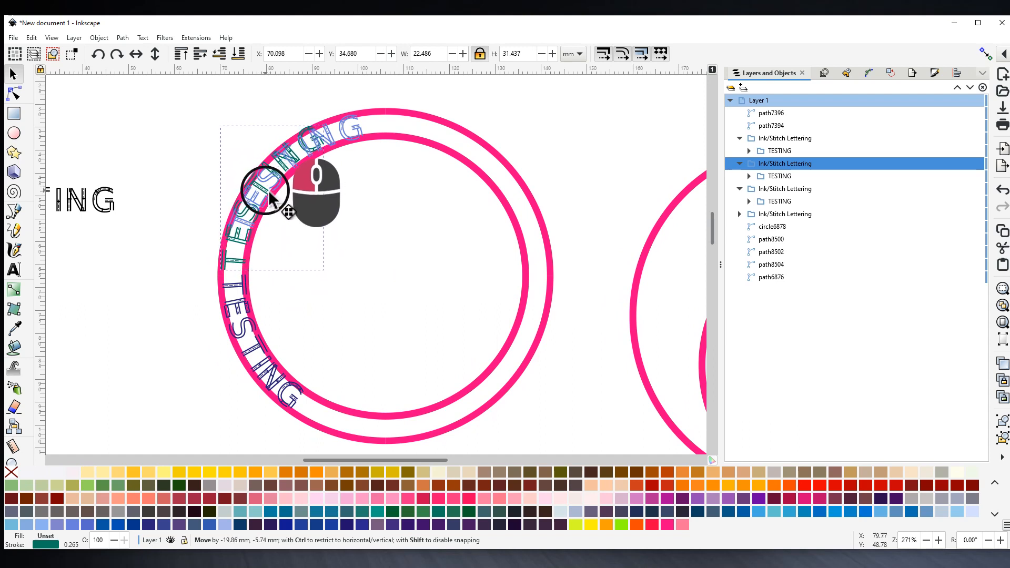
mouse_move(268, 192)
left_mouse_down()
mouse_move(331, 191)
mouse_move(336, 216)
mouse_move(323, 232)
mouse_move(264, 200)
left_mouse_up()
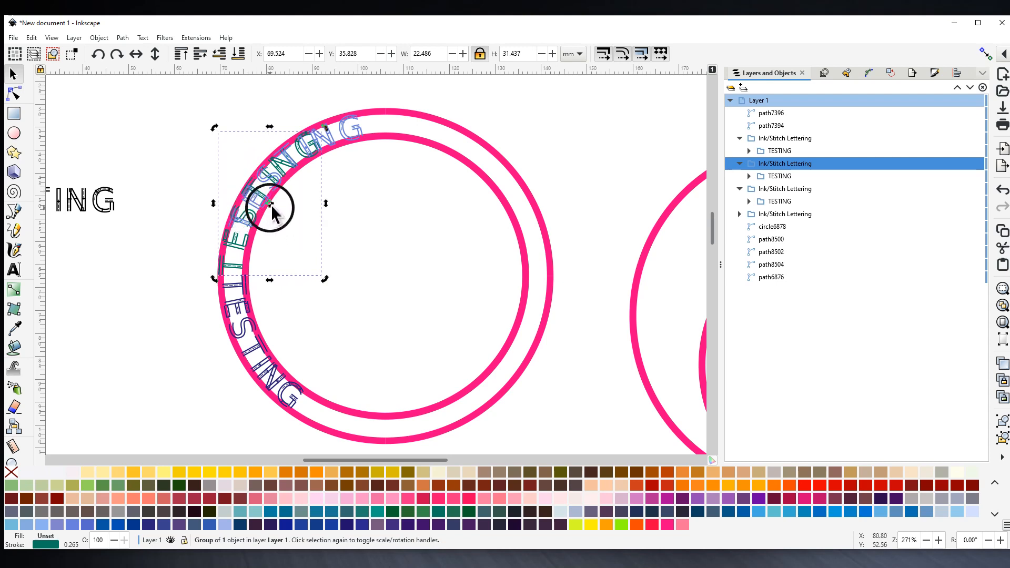
left_click_drag(270, 206, 397, 279)
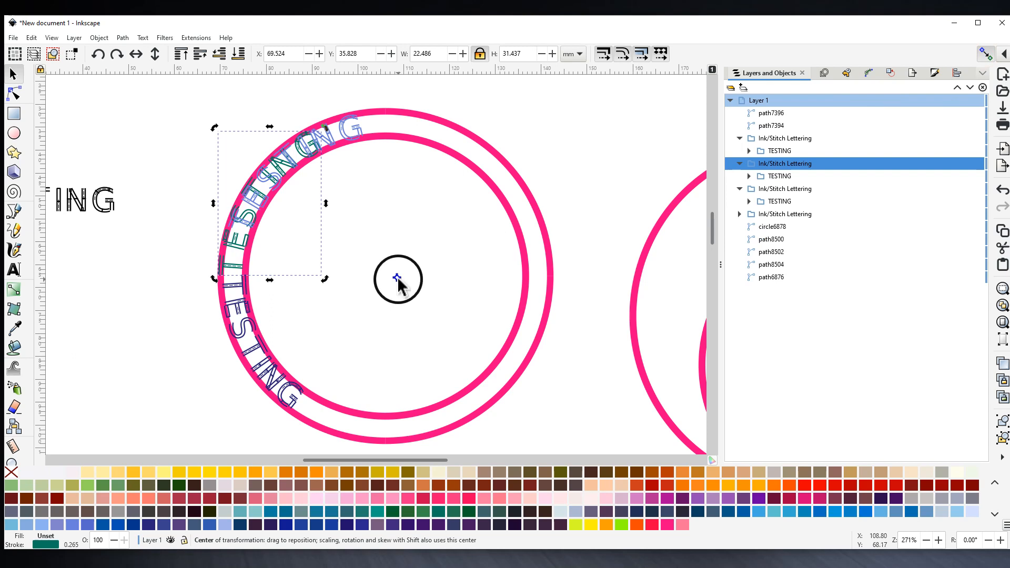
- Rotate the teal TESTING lettering about the ring's centre onto its upper-right arc
left_click_drag(397, 280, 392, 277)
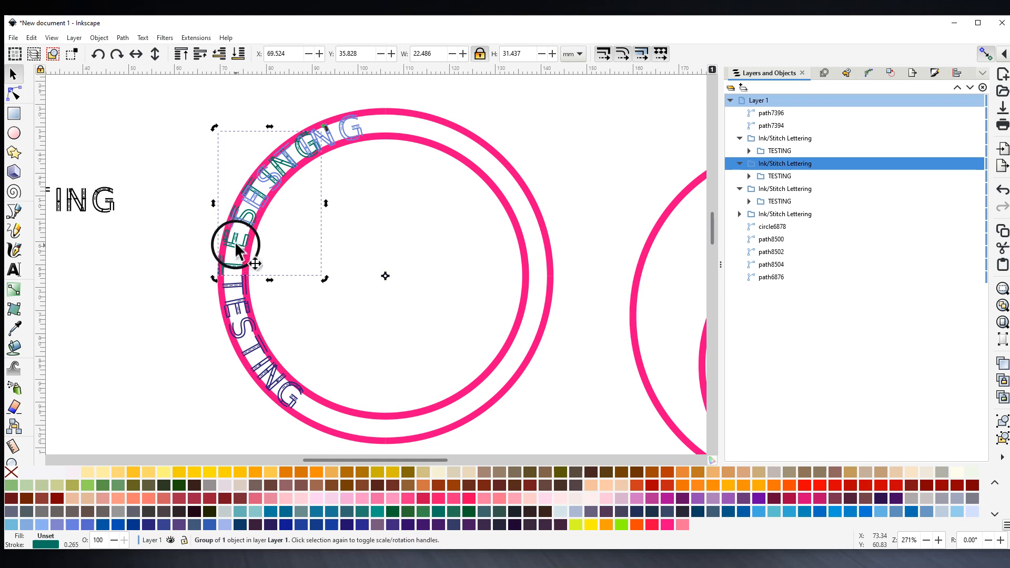
left_click_drag(237, 245, 235, 244)
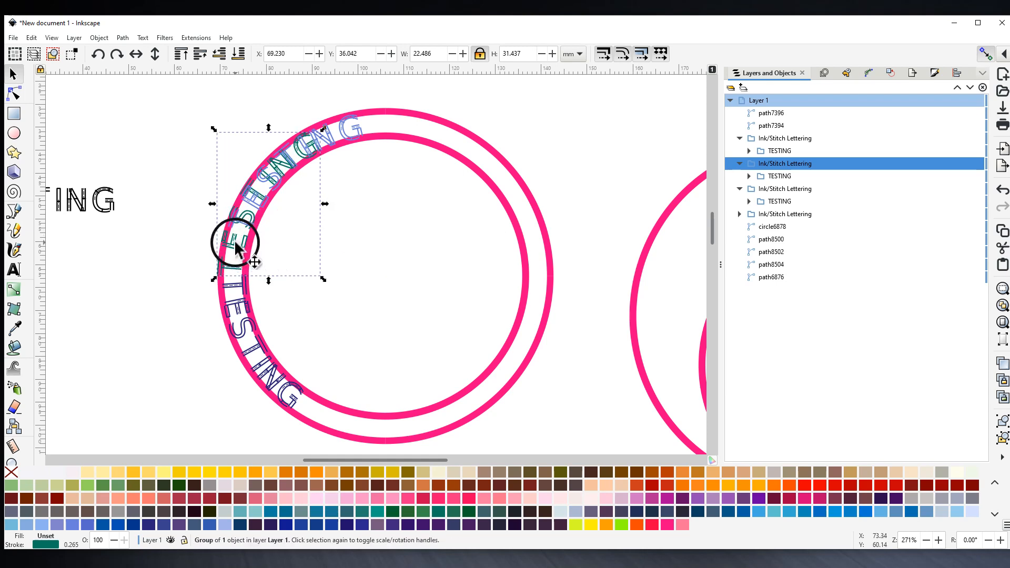
left_click(236, 245)
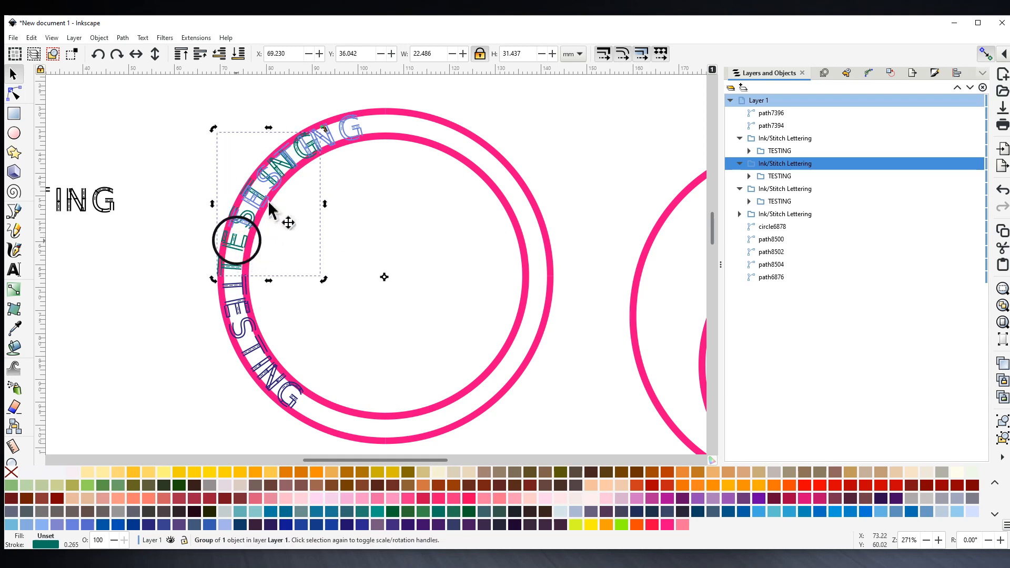
left_click_drag(213, 284, 446, 143)
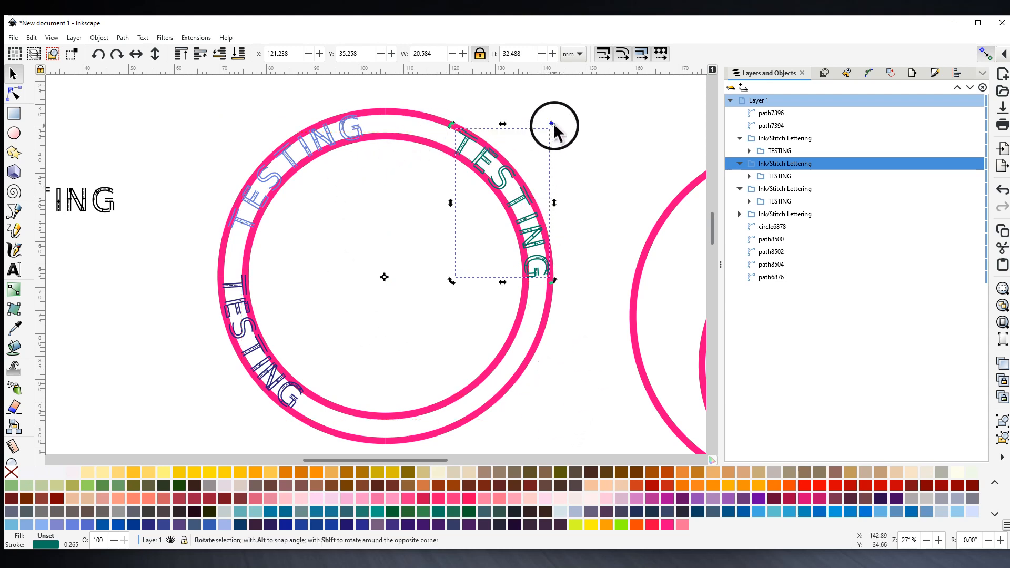
left_click_drag(552, 125, 539, 114)
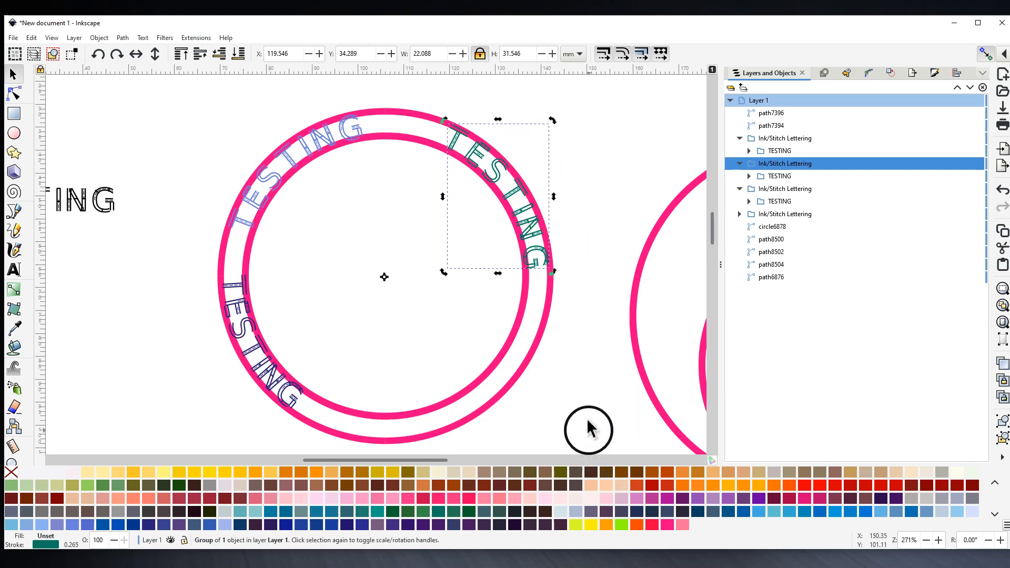
left_click_drag(588, 430, 562, 356)
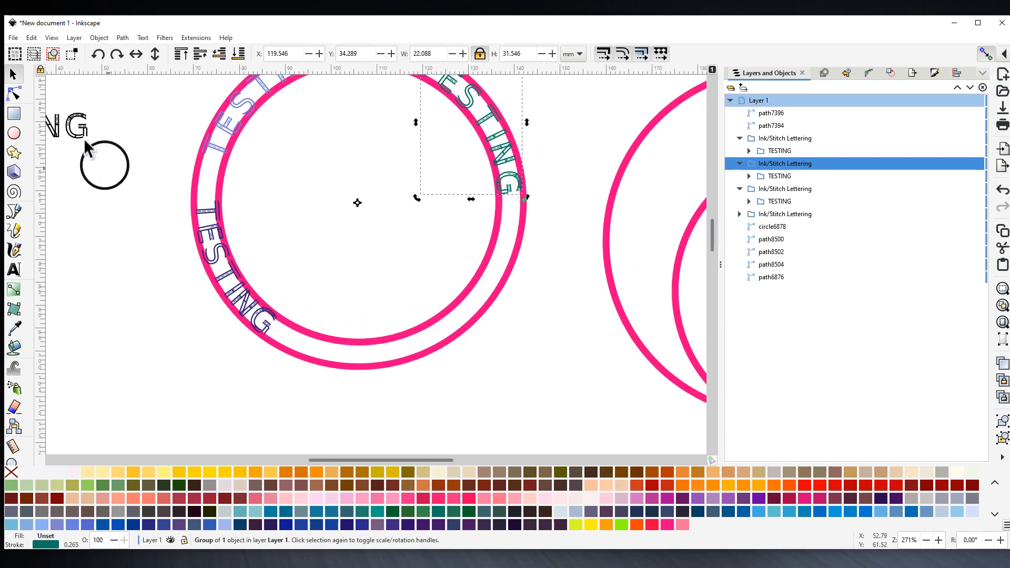
left_click(460, 331)
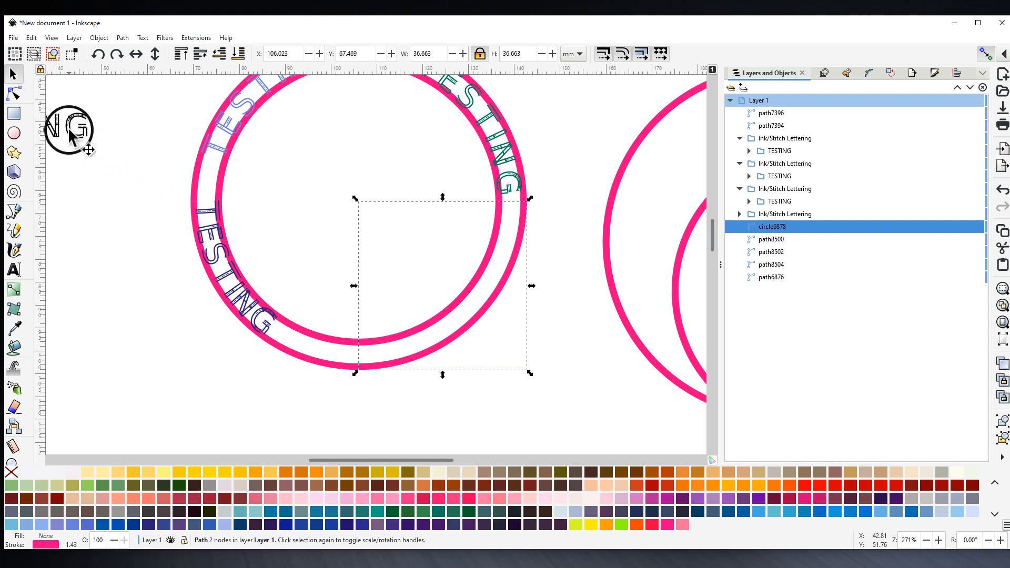
left_click(70, 135, "shift")
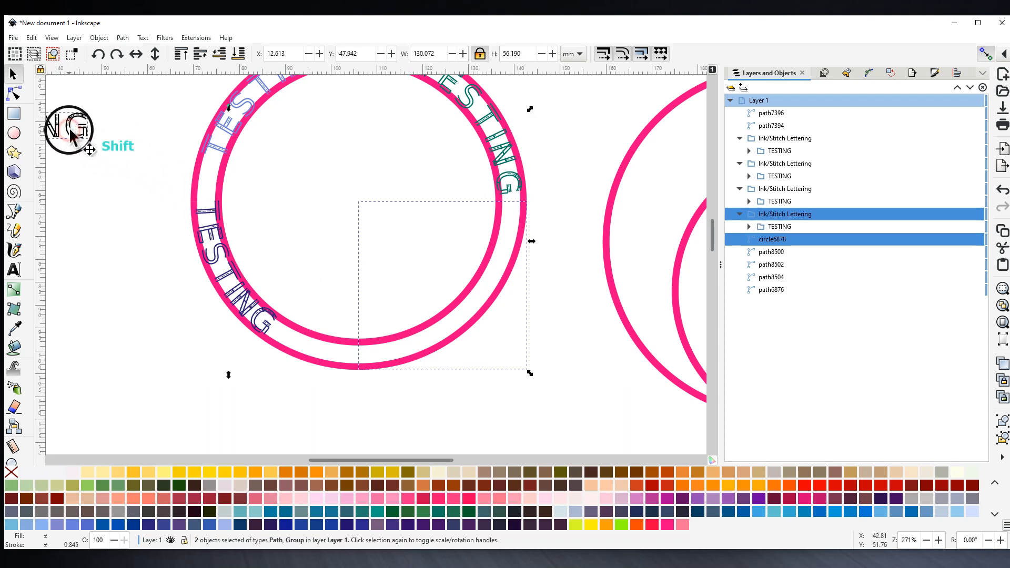
left_click(191, 40)
mouse_move(207, 196)
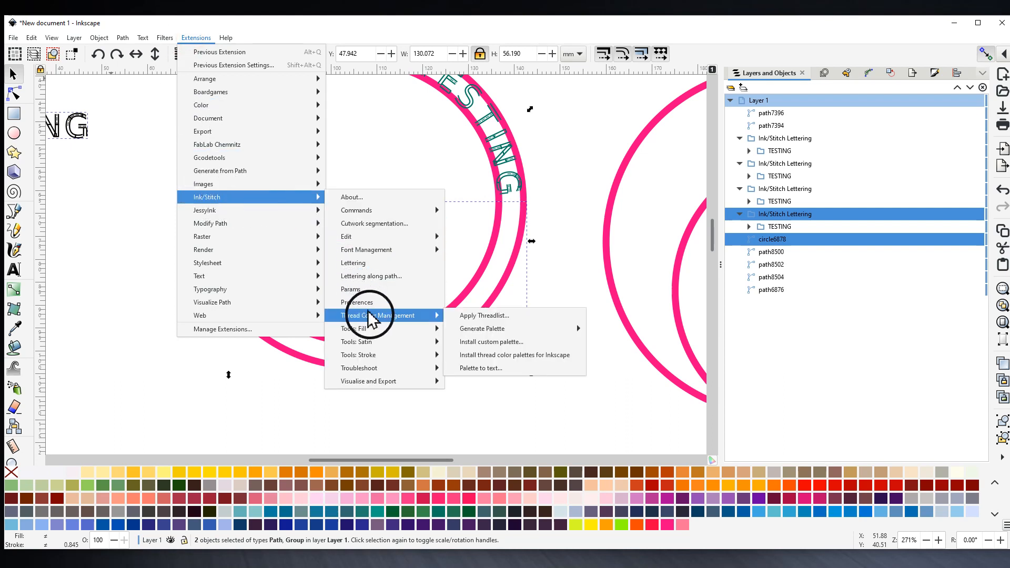
left_click(379, 277)
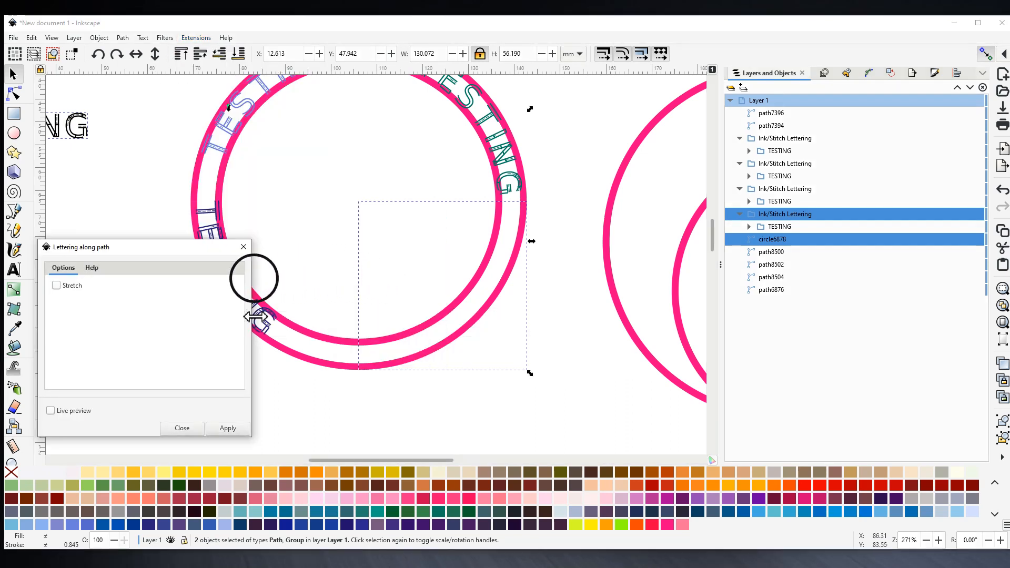
left_click(227, 428)
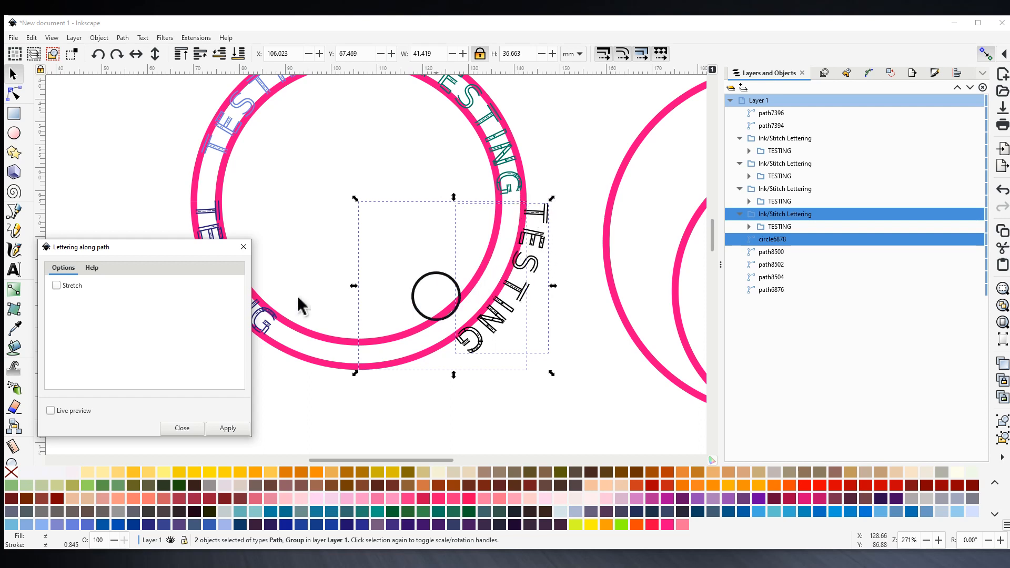
left_click(243, 248)
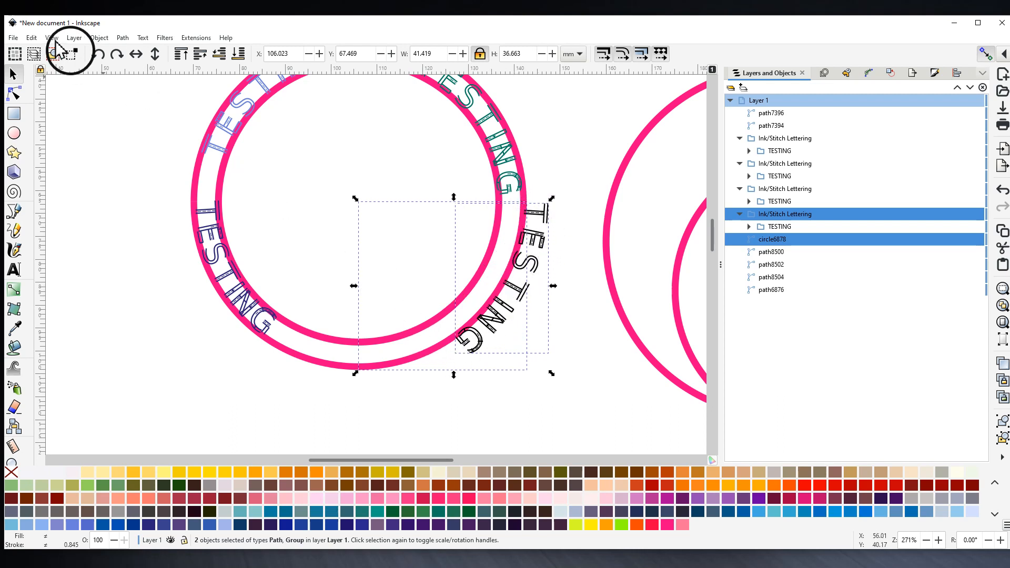
left_click(32, 39)
left_click(46, 52)
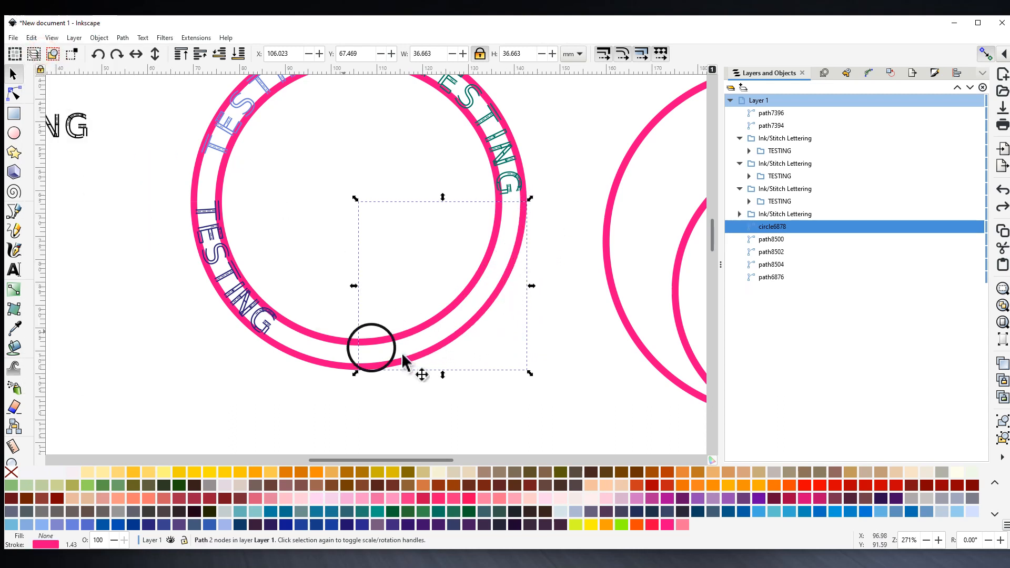
- Apply Path > Reverse to the lower-right arc, then return to the Selector tool
left_click(432, 354)
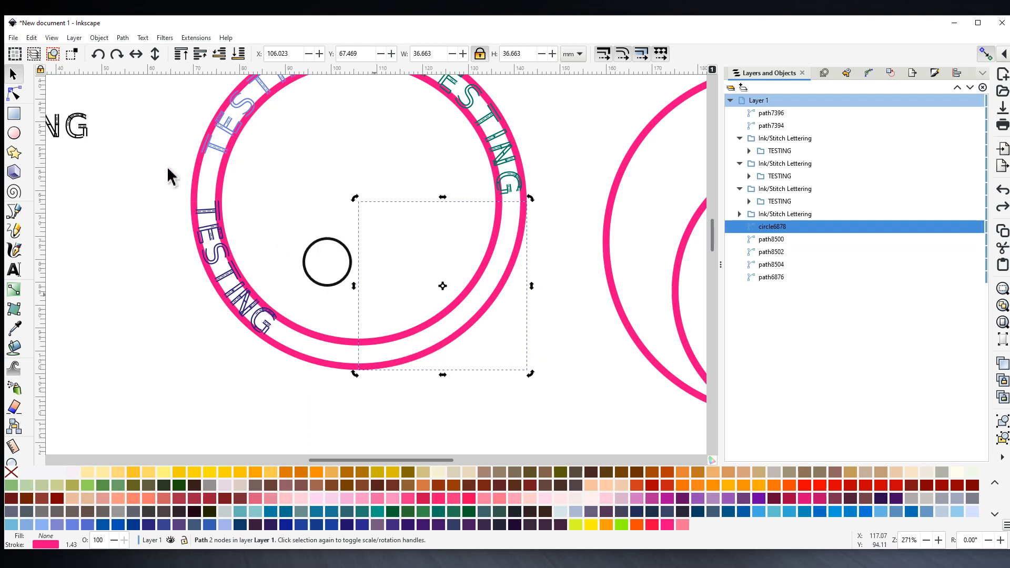
left_click(14, 93)
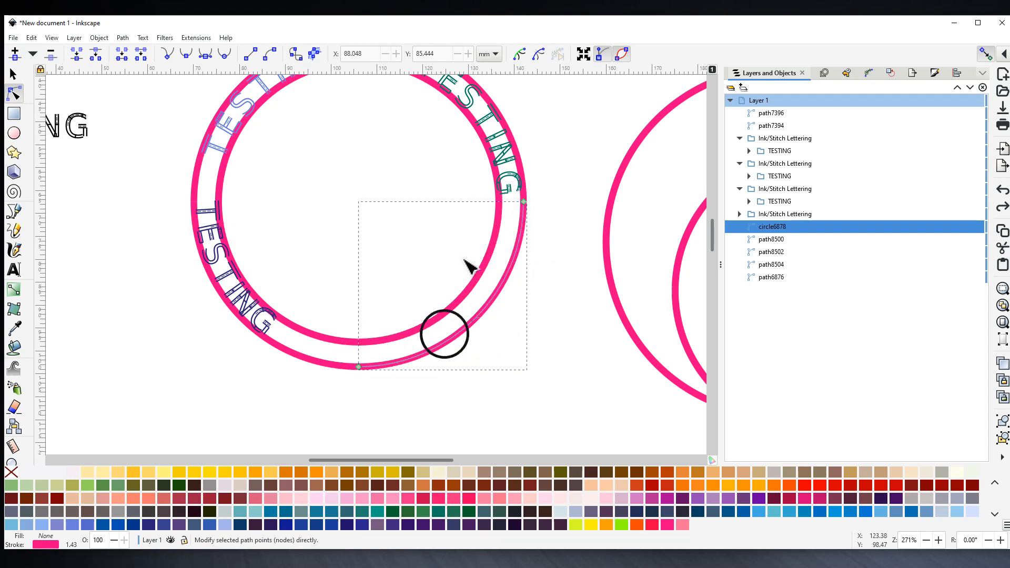
left_click(123, 37)
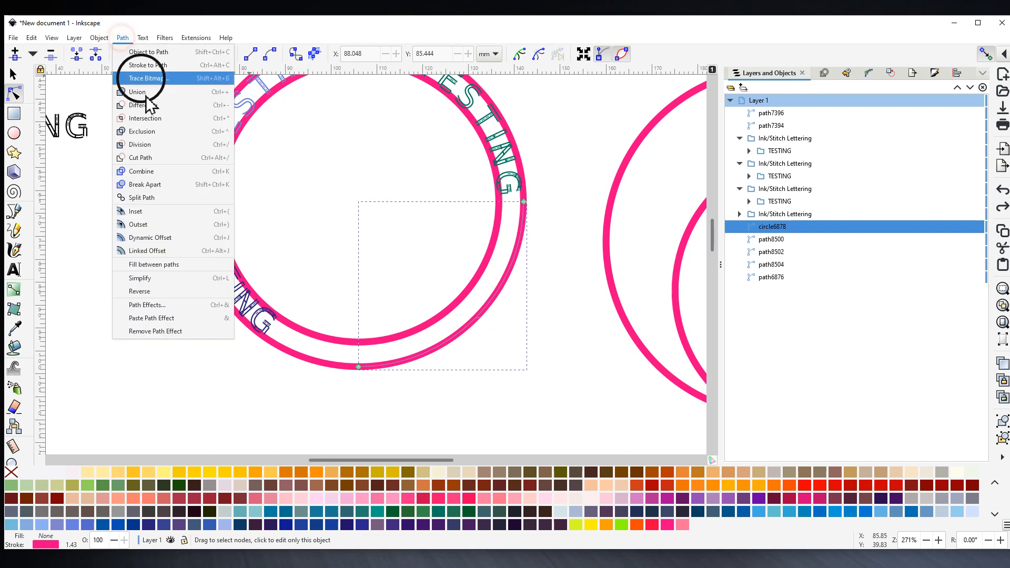
left_click(138, 291)
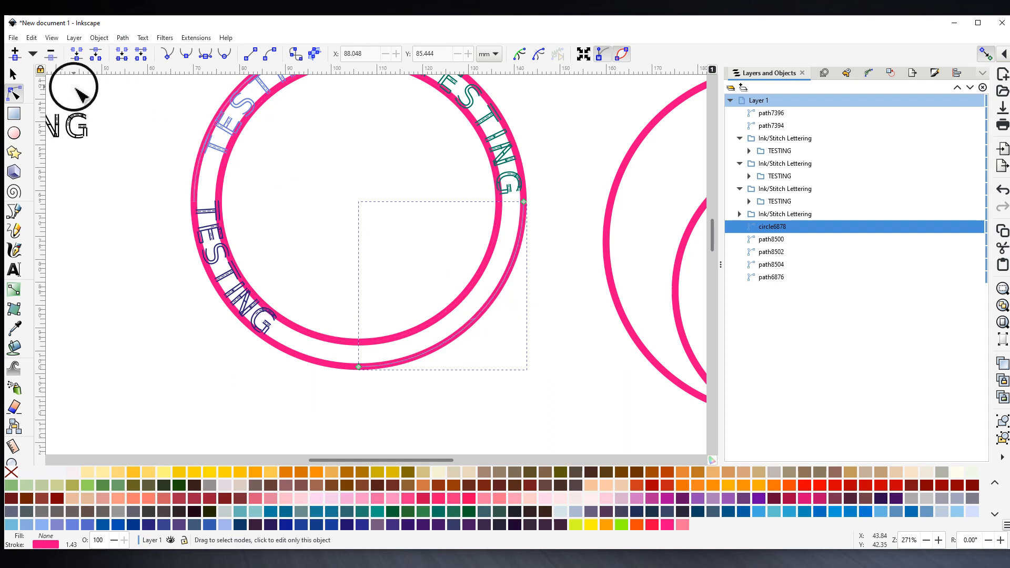
left_click_drag(282, 163, 298, 176)
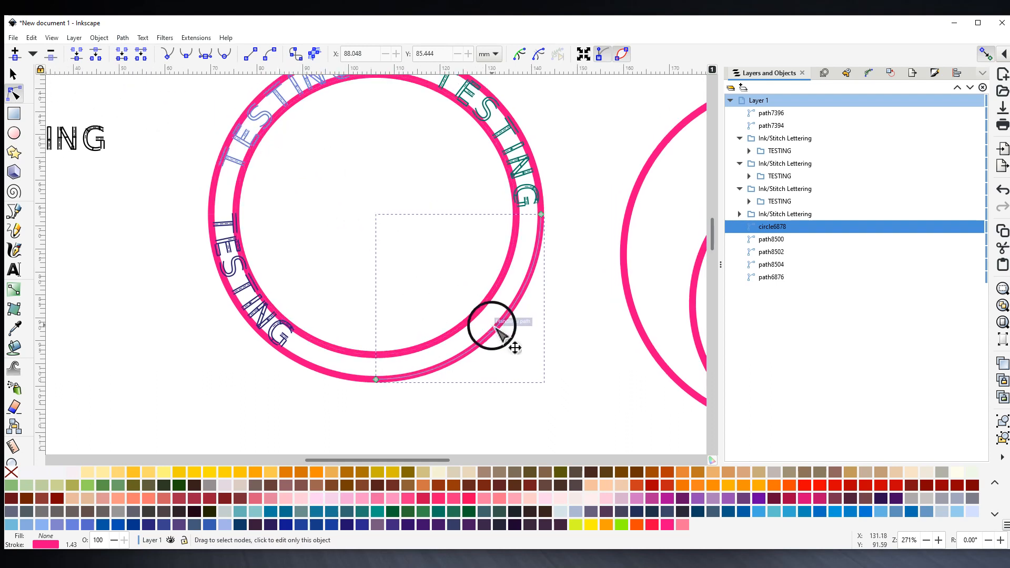
key("s")
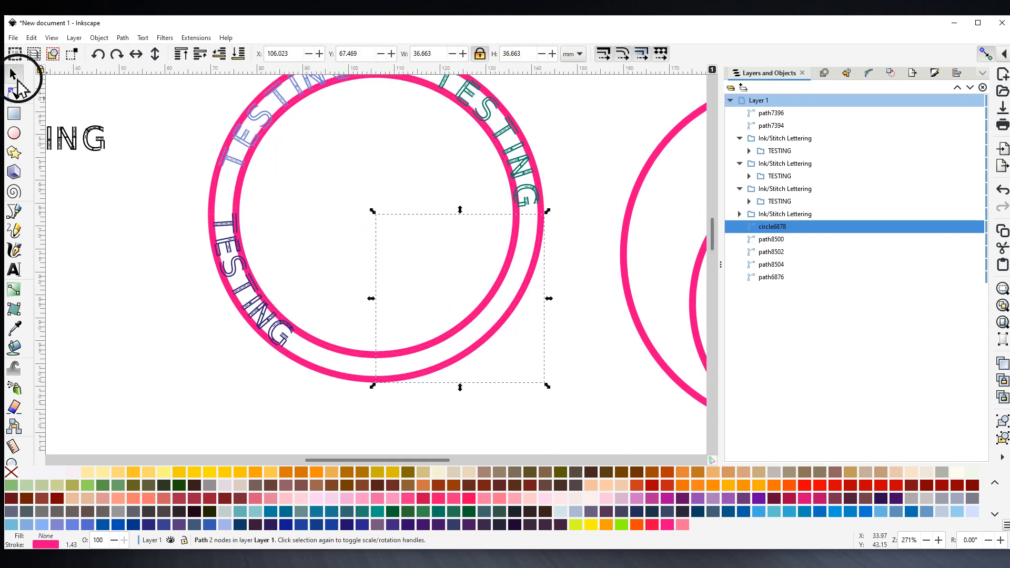
- Bend the straight TESTING lettering onto the reversed arc with Ink/Stitch Lettering along path
left_click(87, 145, "shift")
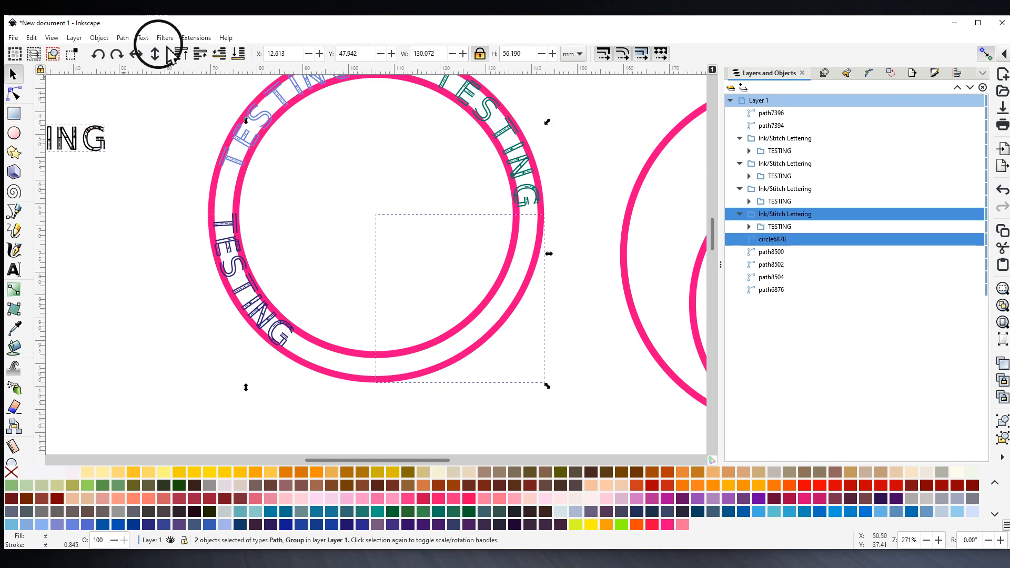
left_click(196, 38)
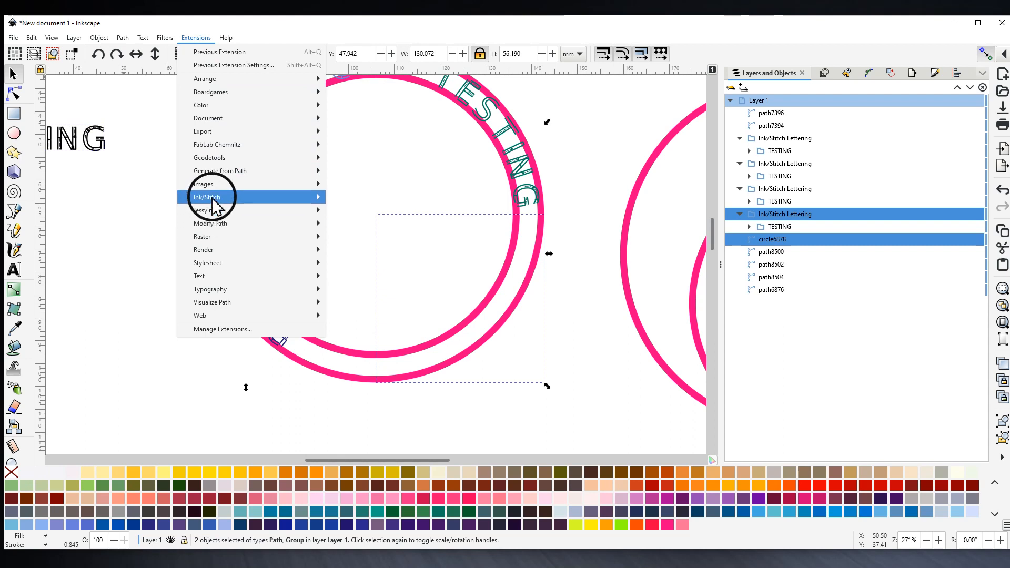
mouse_move(219, 197)
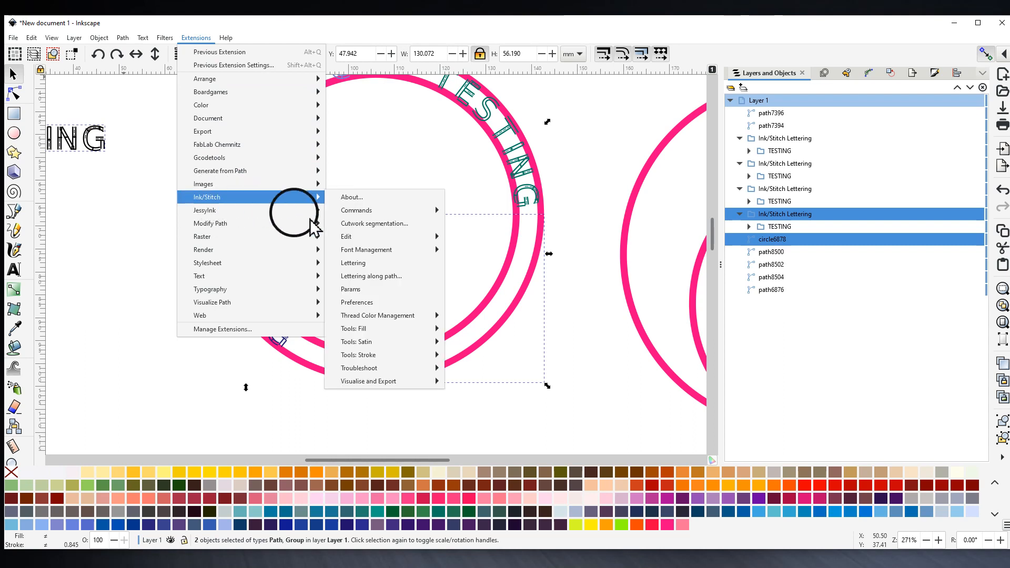
left_click(359, 277)
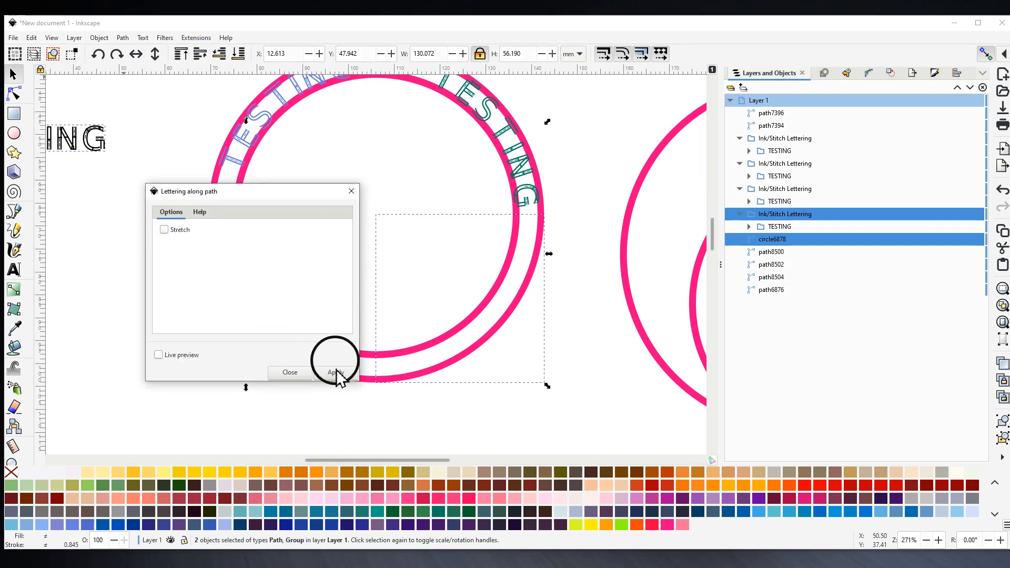
left_click(336, 373)
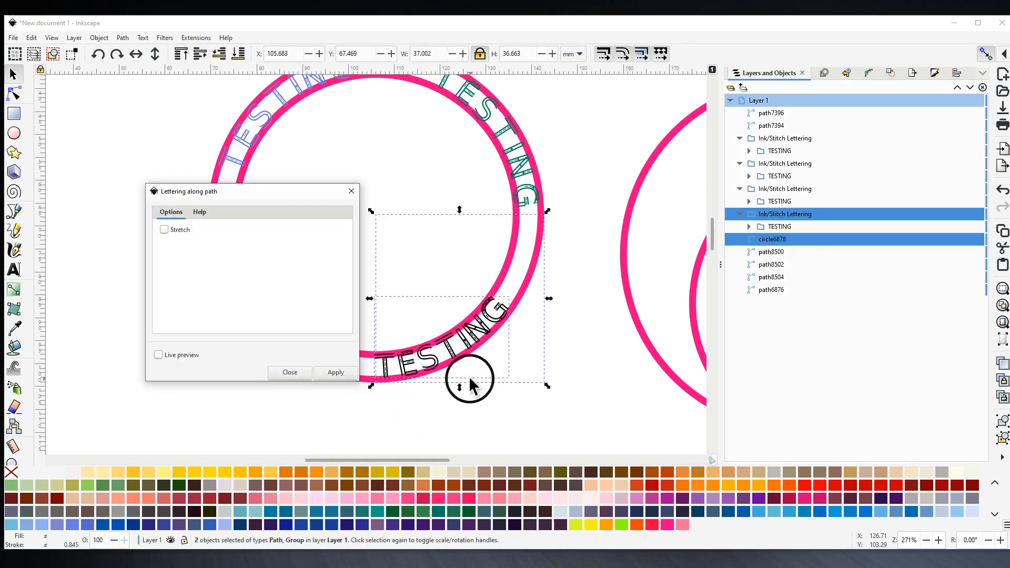
left_click(351, 191)
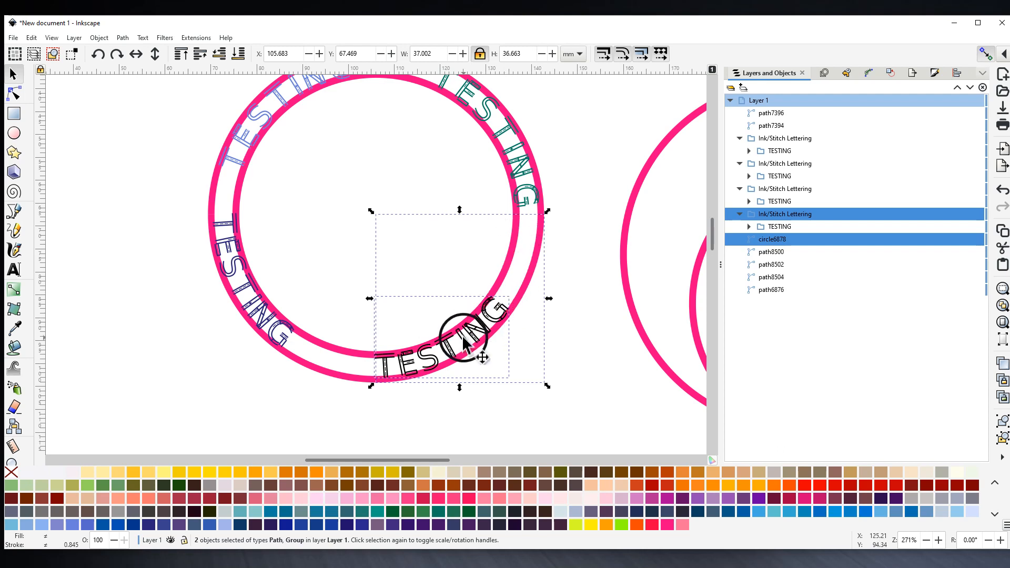
left_click(478, 405)
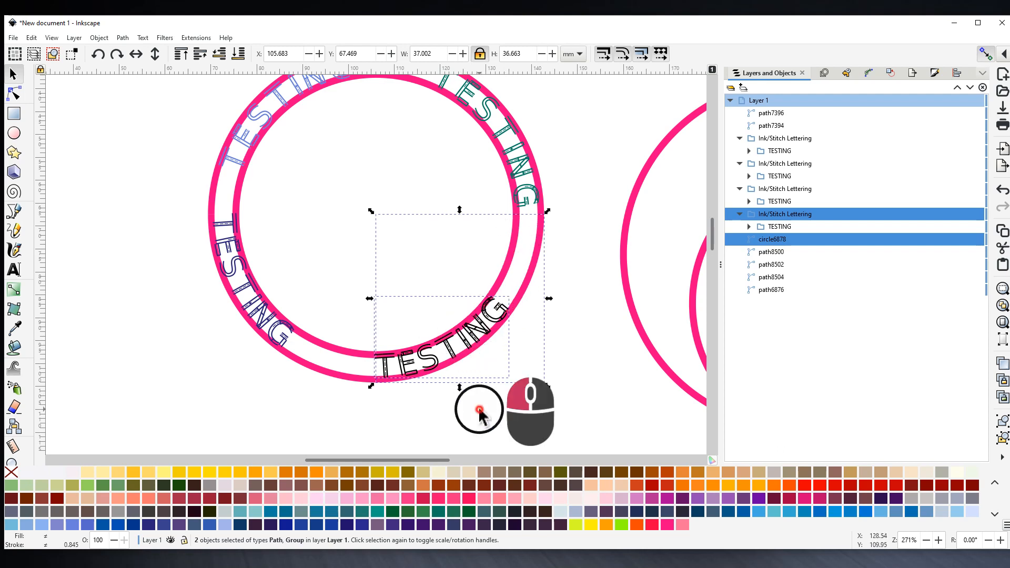
left_click(465, 347)
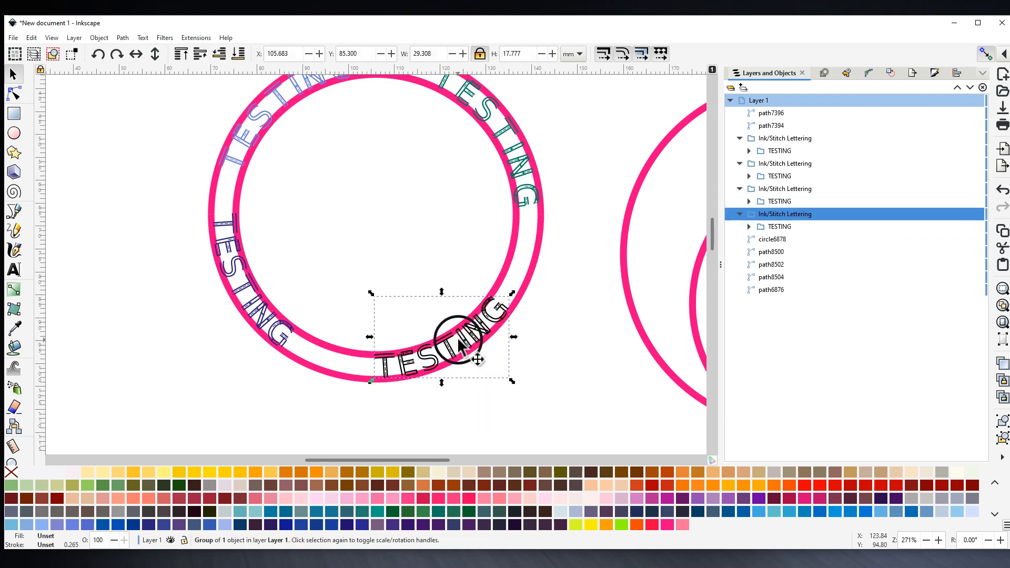
- Pivot the black TESTING lettering on the ring's centre and rotate it onto the lower-right arc
left_click(465, 347)
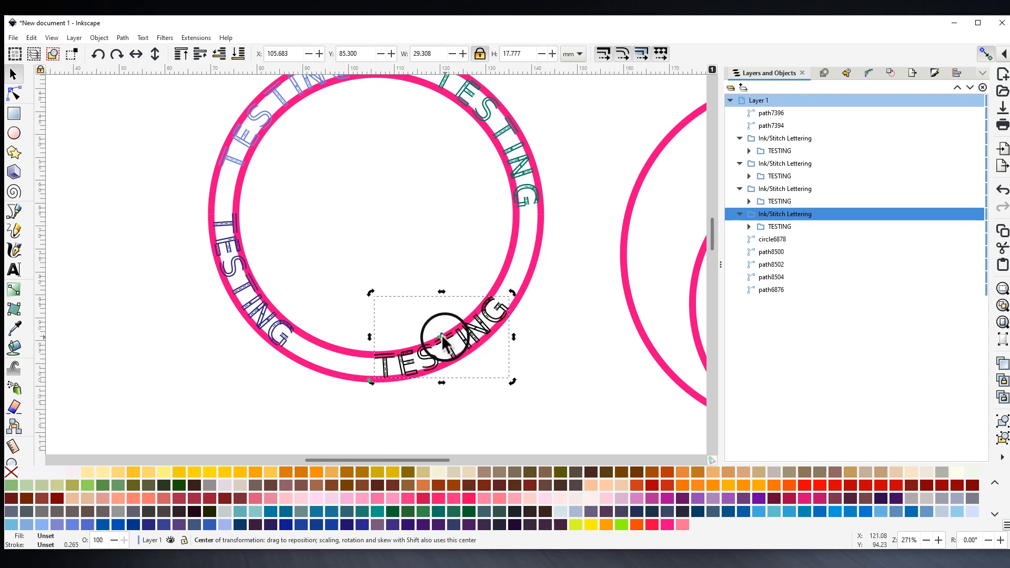
left_click_drag(443, 341, 389, 255)
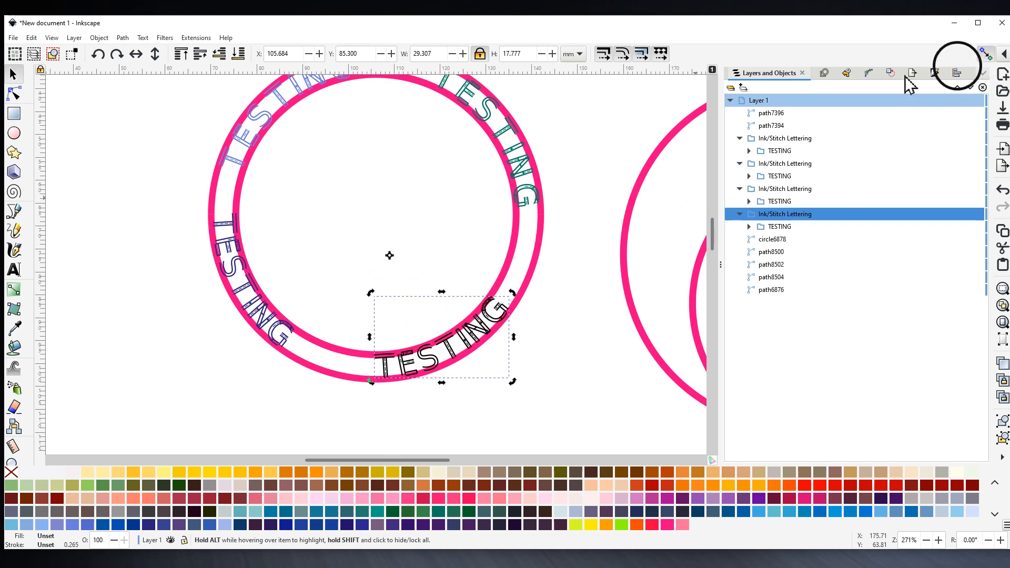
left_click_drag(391, 260, 385, 221)
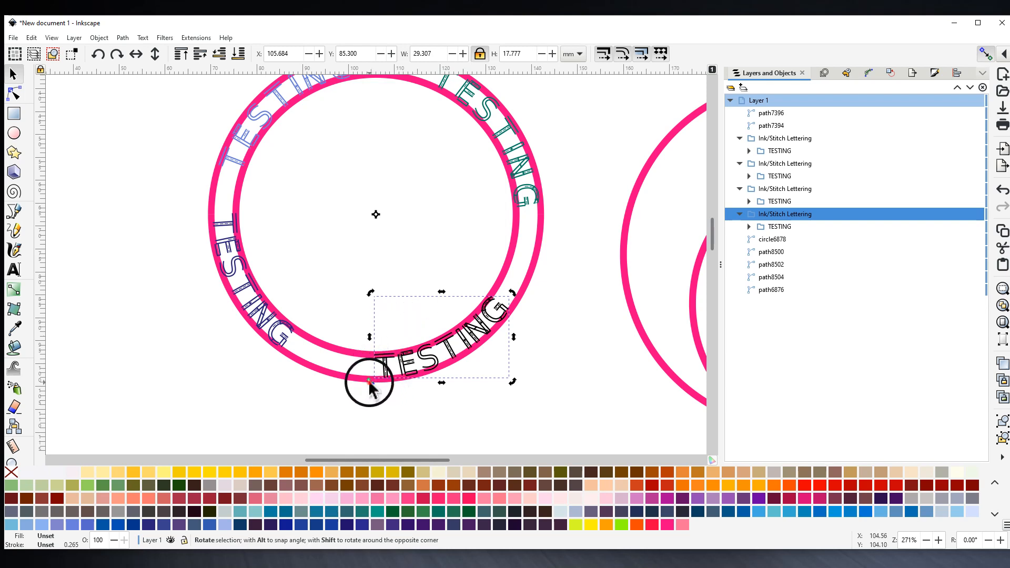
left_click_drag(369, 383, 415, 385)
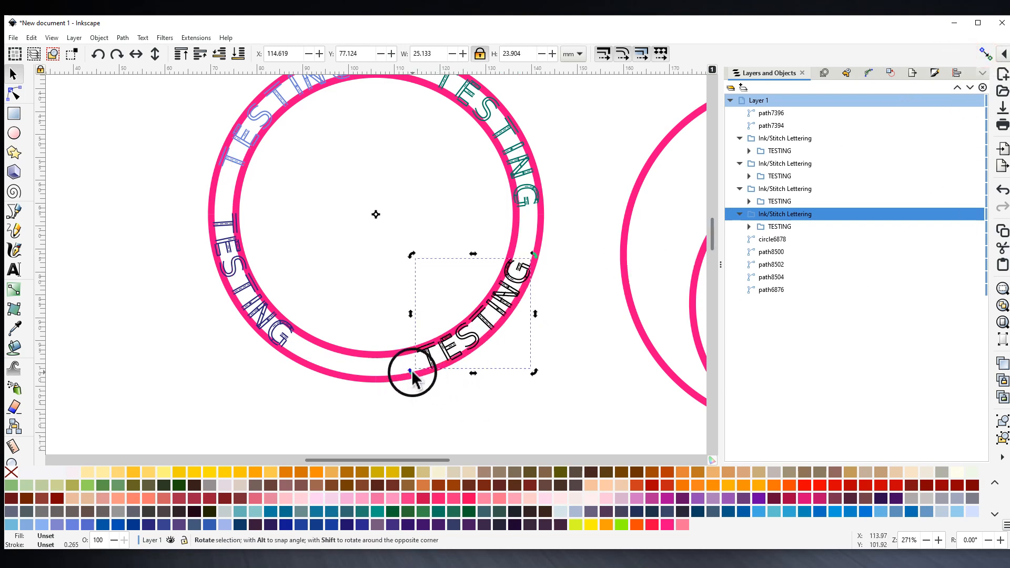
mouse_move(411, 376)
left_mouse_down()
mouse_move(441, 359)
mouse_move(397, 391)
mouse_move(317, 384)
mouse_move(229, 331)
mouse_move(197, 263)
mouse_move(213, 184)
mouse_move(315, 117)
mouse_move(501, 178)
mouse_move(505, 315)
mouse_move(458, 371)
mouse_move(415, 389)
mouse_move(413, 379)
left_mouse_up()
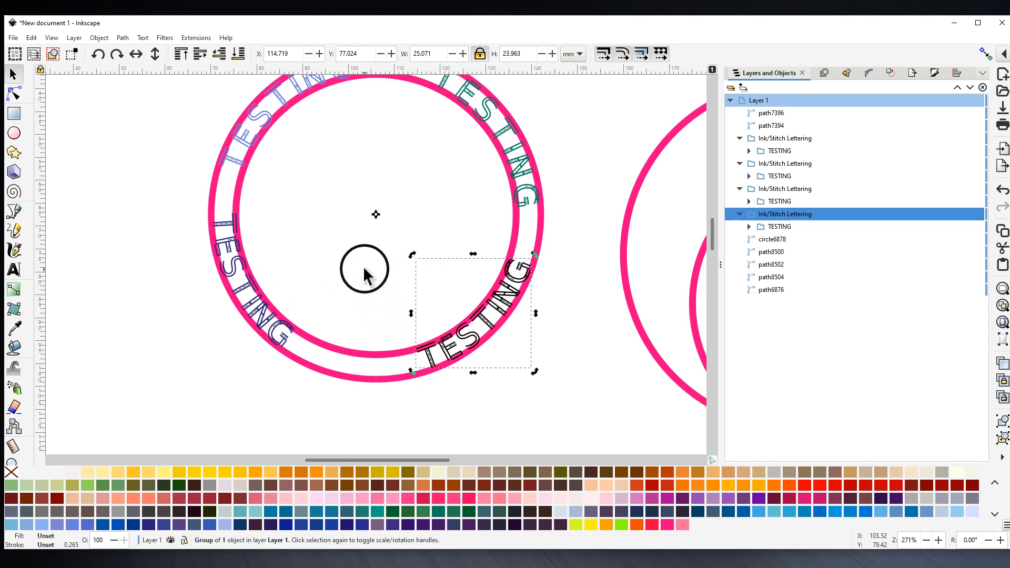
left_click_drag(349, 246, 371, 300)
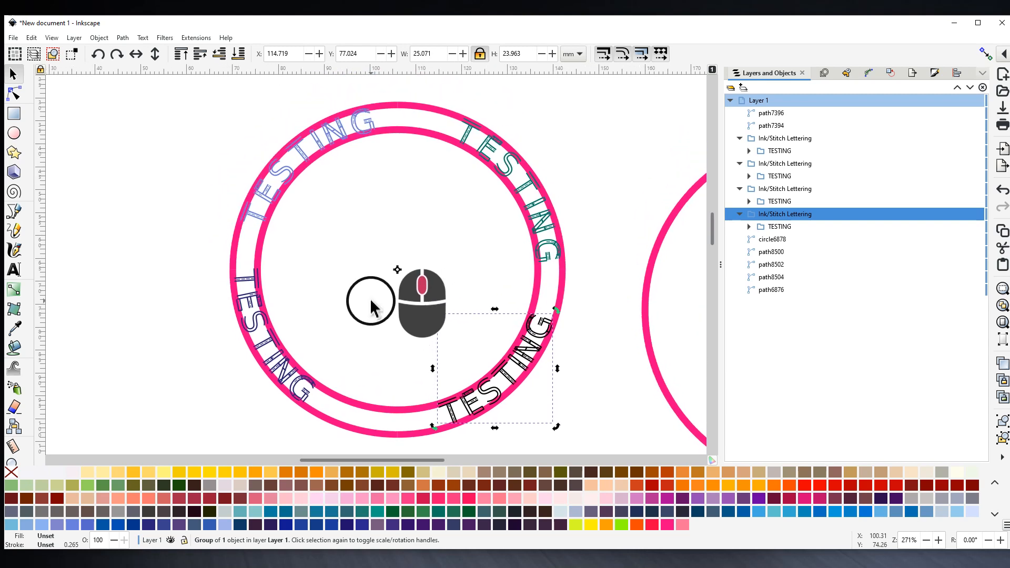